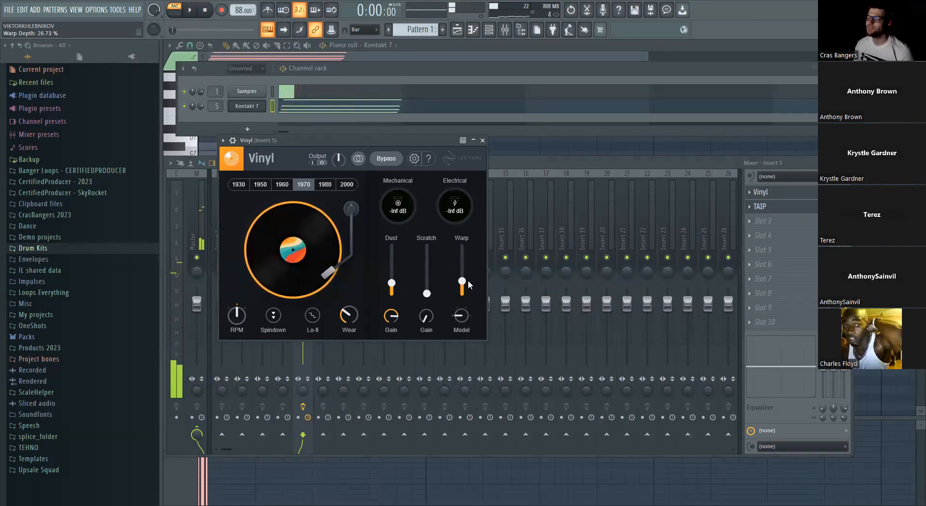
- Stop playback in the playlist view and open the Lo-Fi folder inside the Drum Kits sample folder
key(space)
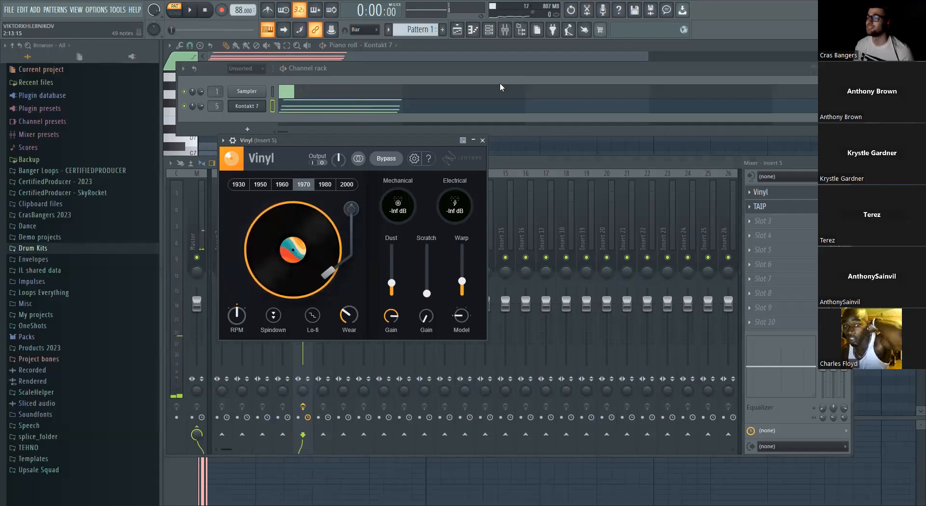
click(457, 30)
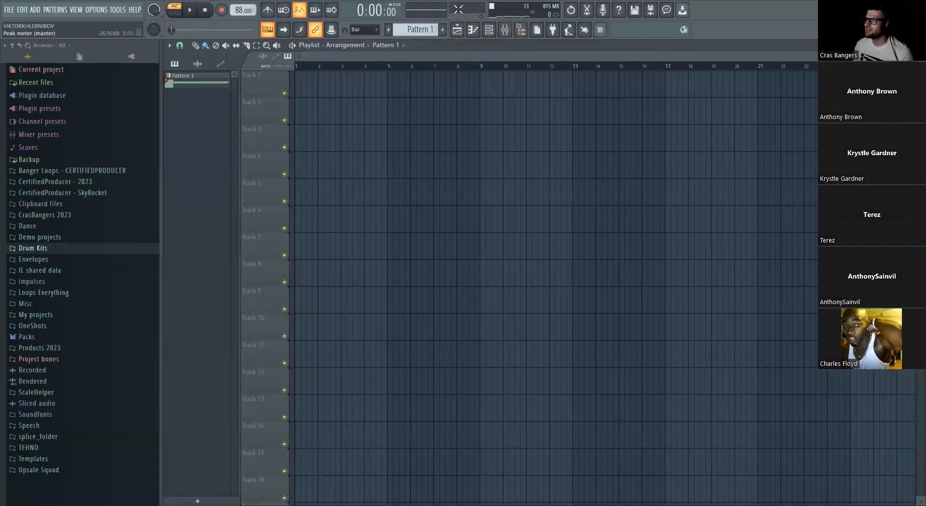
click(57, 249)
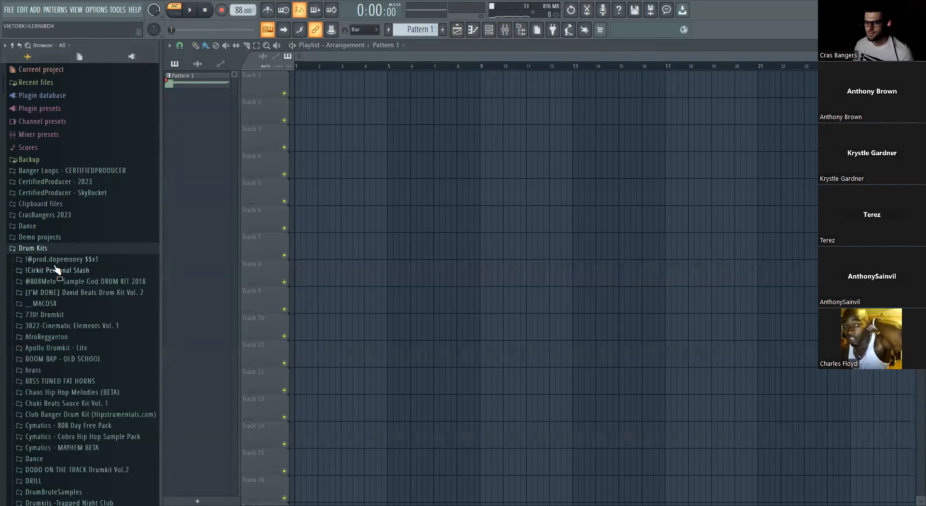
click(42, 129)
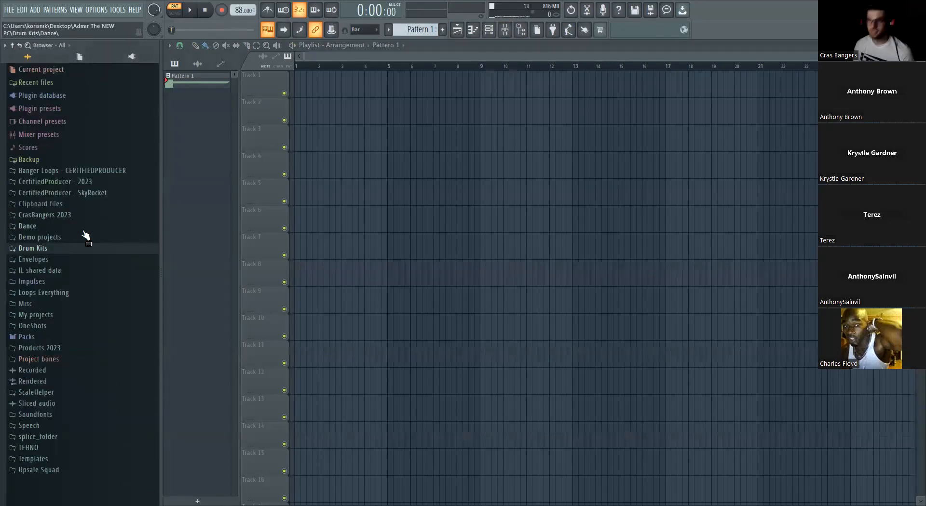
click(60, 249)
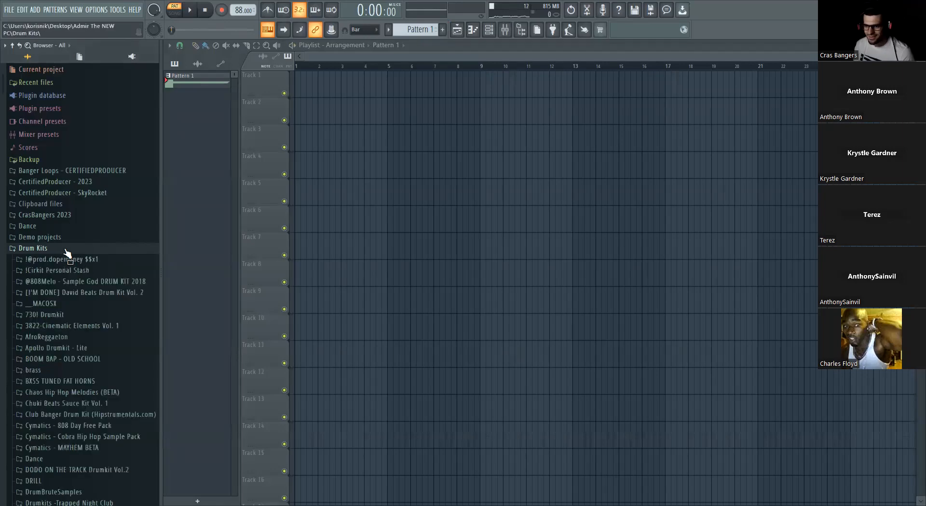
scroll(53, 247, down, 5)
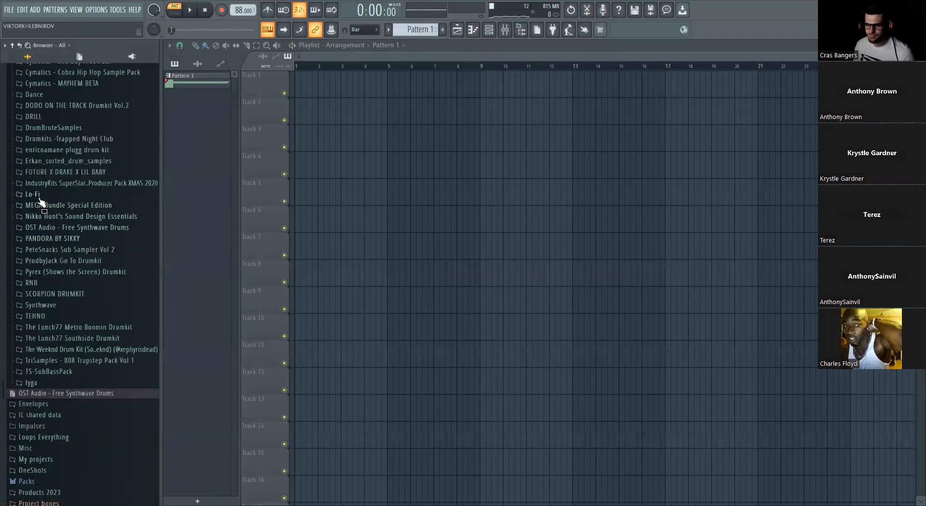
click(37, 195)
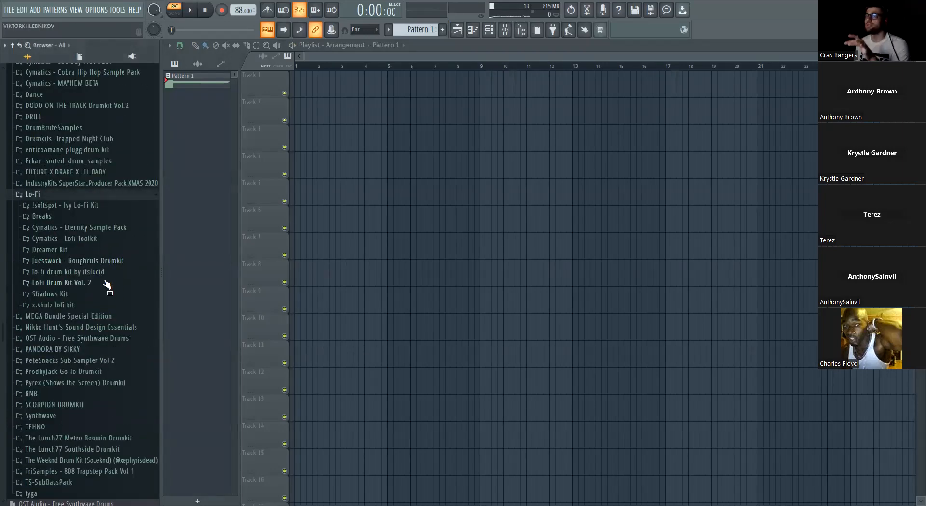
- Look through the Juesswork - Roughcuts Drumkit and Cymatics - Lofi Toolkit folders for a suitable sound
click(116, 272)
click(116, 271)
click(116, 262)
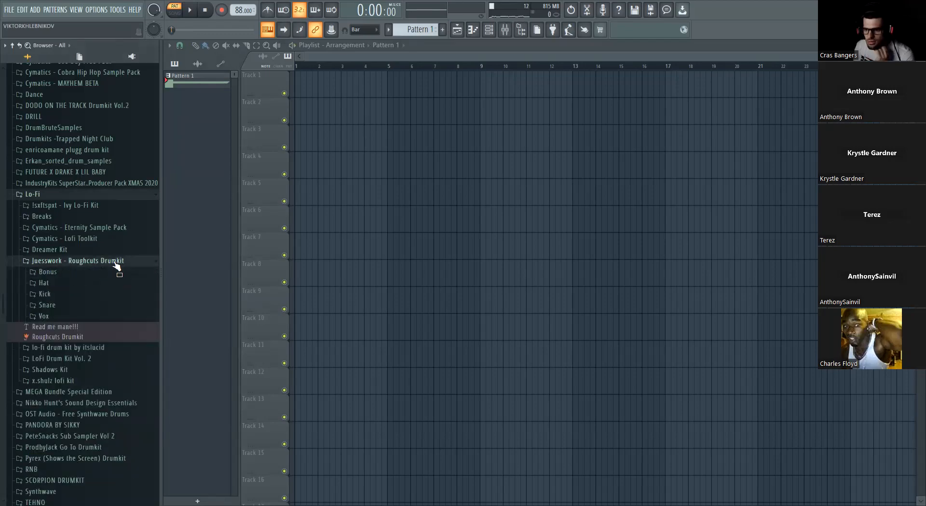
click(101, 239)
click(86, 261)
click(87, 261)
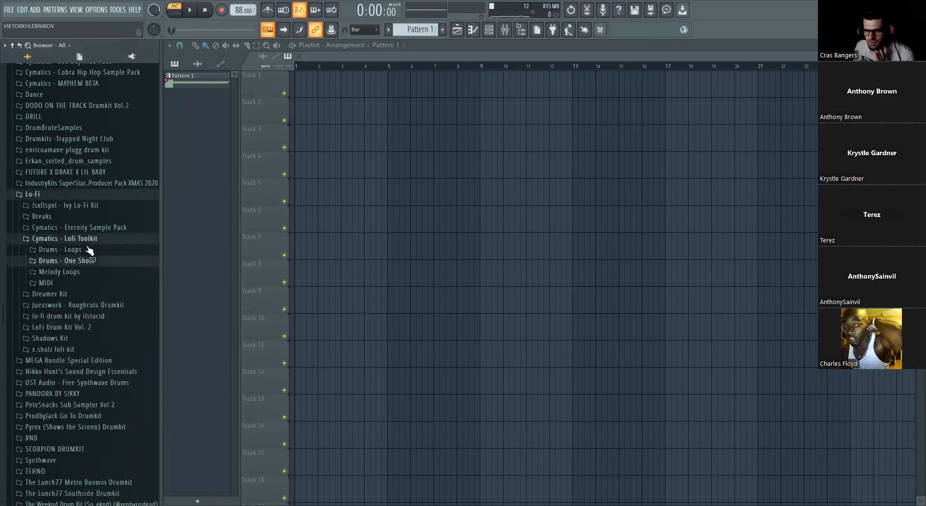
- Place Cymatics - Eternity Vinyl Noise 3, from the Eternity Sample Pack's FX Noise folder, at the start of Track 1
click(86, 228)
click(75, 274)
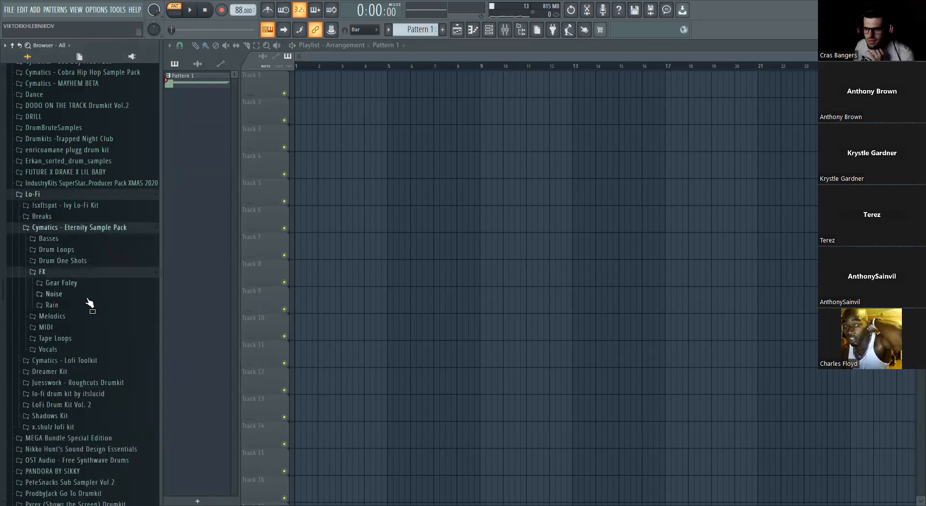
click(87, 298)
click(112, 357)
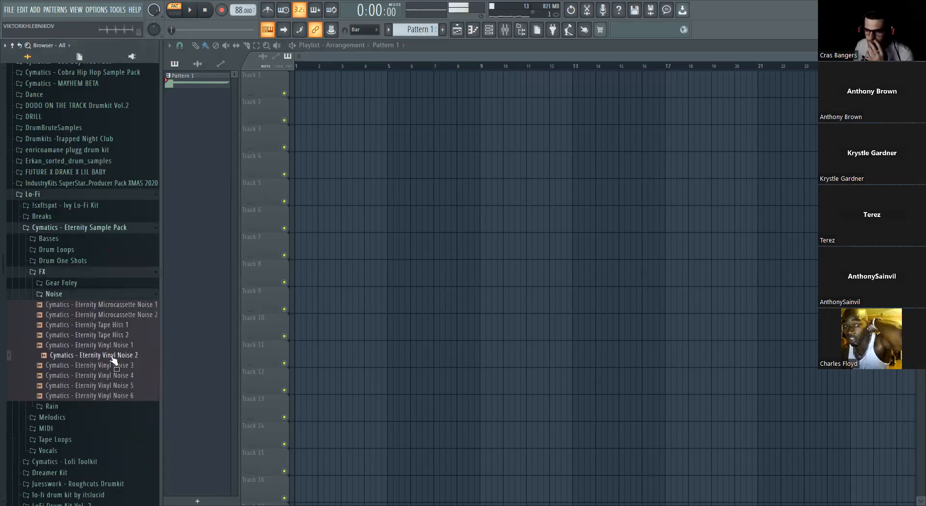
drag(120, 368, 141, 368)
drag(306, 78, 306, 78)
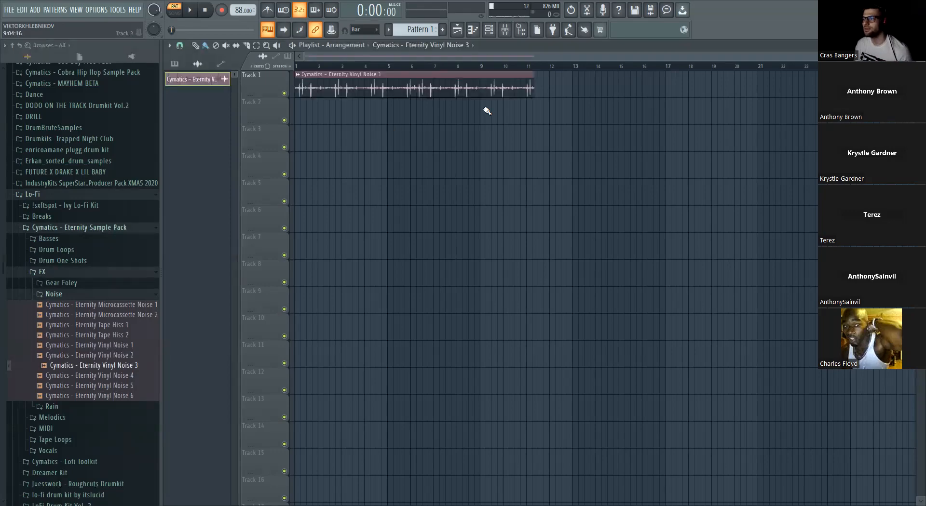
- Trim the end of the vinyl noise clip on Track 1 to bar 9, making it eight bars long
scroll(571, 114, up, 3)
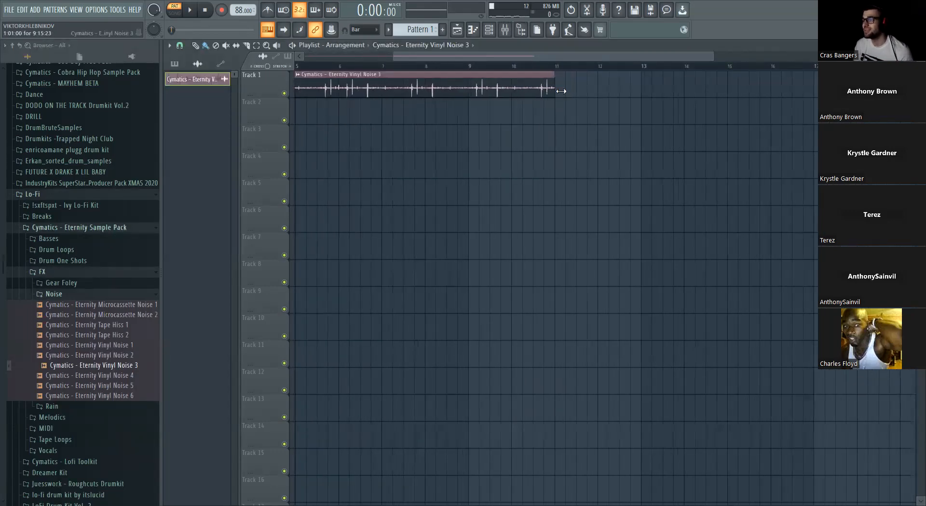
drag(493, 92, 471, 92)
scroll(470, 91, up, 4)
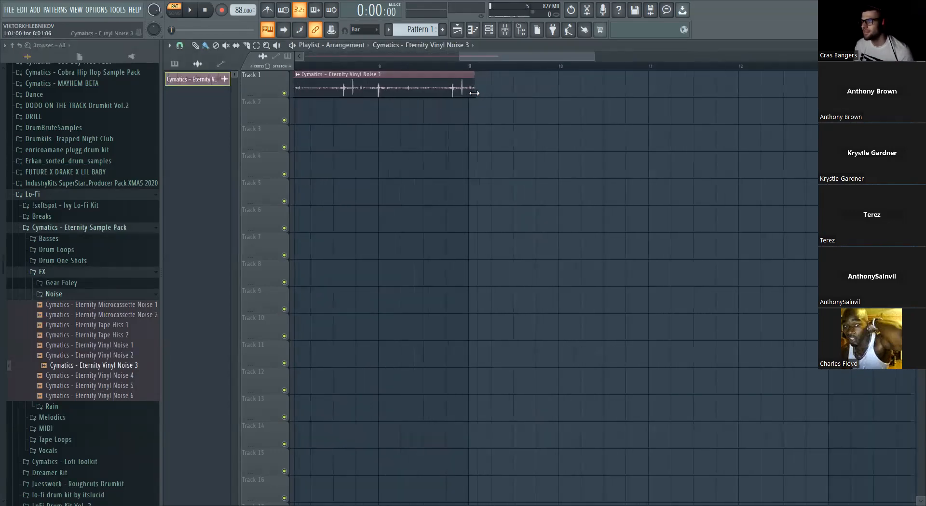
scroll(466, 93, up, 3)
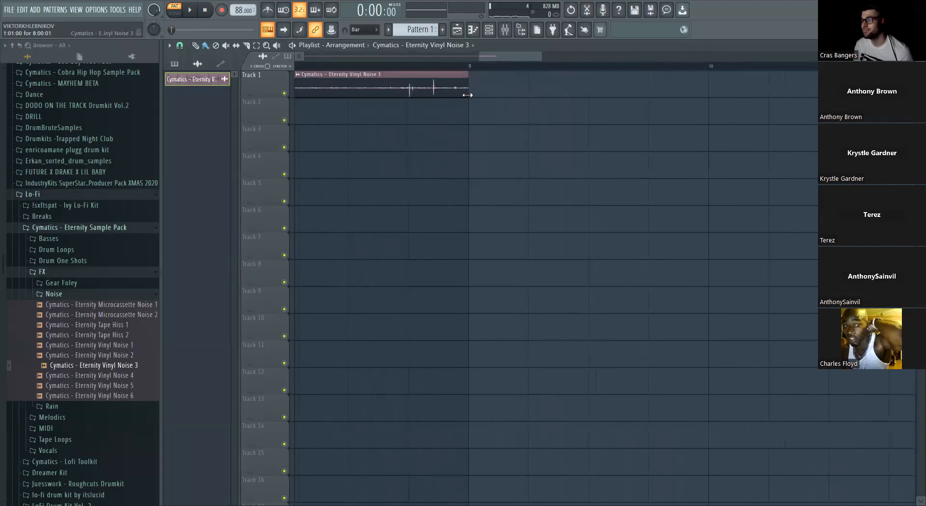
scroll(470, 95, up, 1)
scroll(440, 178, down, 6)
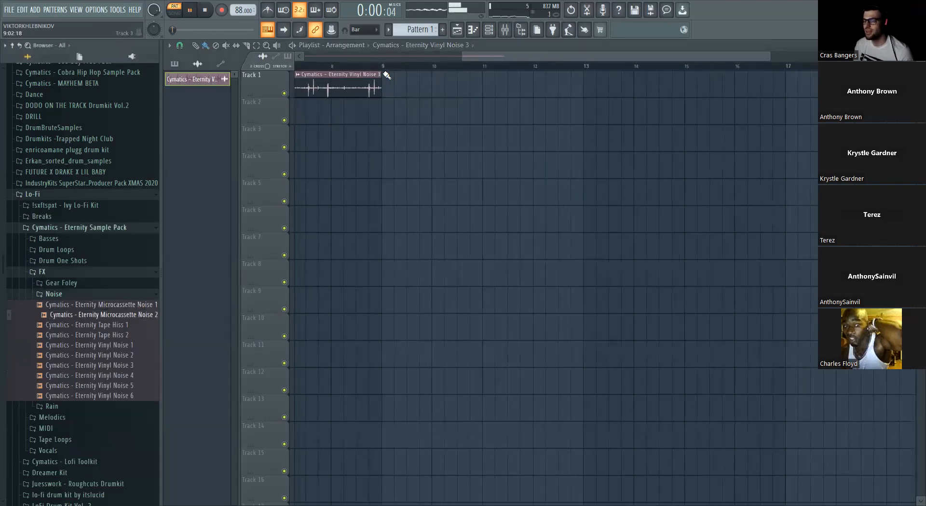
- Place Pattern 1 at the start of Track 2 and duplicate the clip at bar 5
drag(487, 59, 320, 59)
click(175, 64)
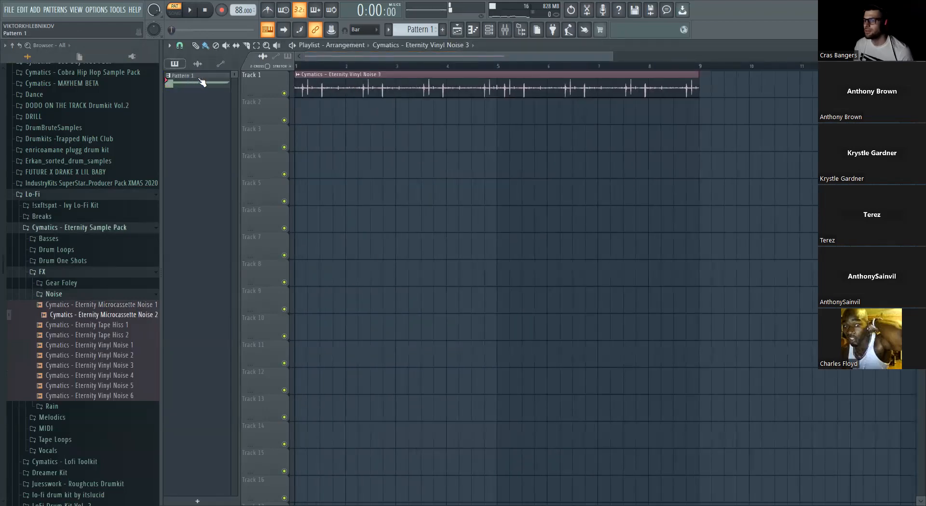
drag(200, 81, 370, 115)
drag(507, 135, 403, 111)
key(ctrl+b)
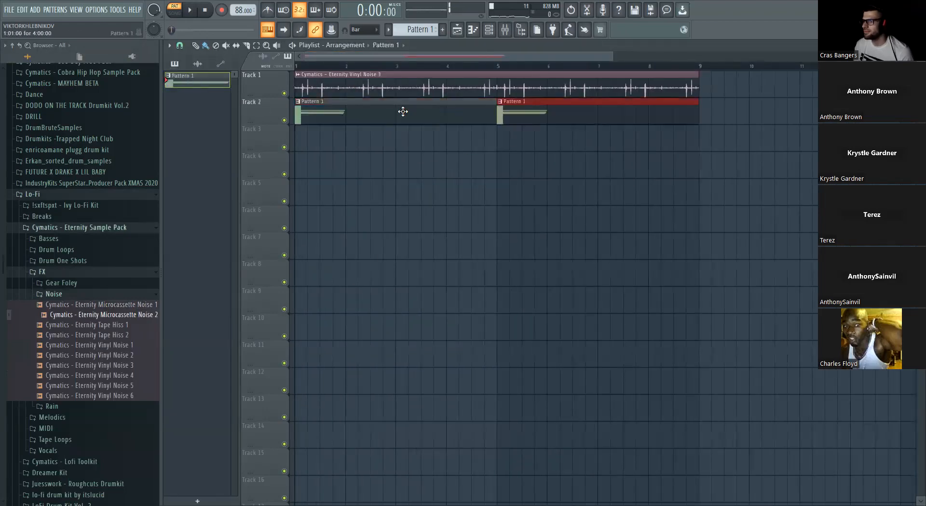
- Open Pattern 1 in the piano roll and switch it to the Kontakt 7 channel
double_click(403, 112)
click(377, 45)
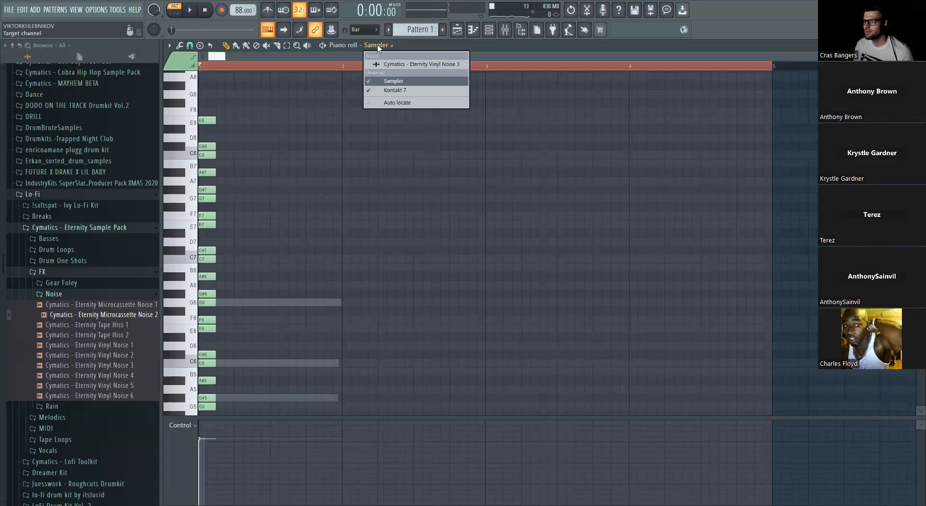
click(405, 90)
- Adjust the TAIP effect on mixer Insert 5 during playback, raising Noise and setting Wear to 22 and Glue to 54%
click(505, 30)
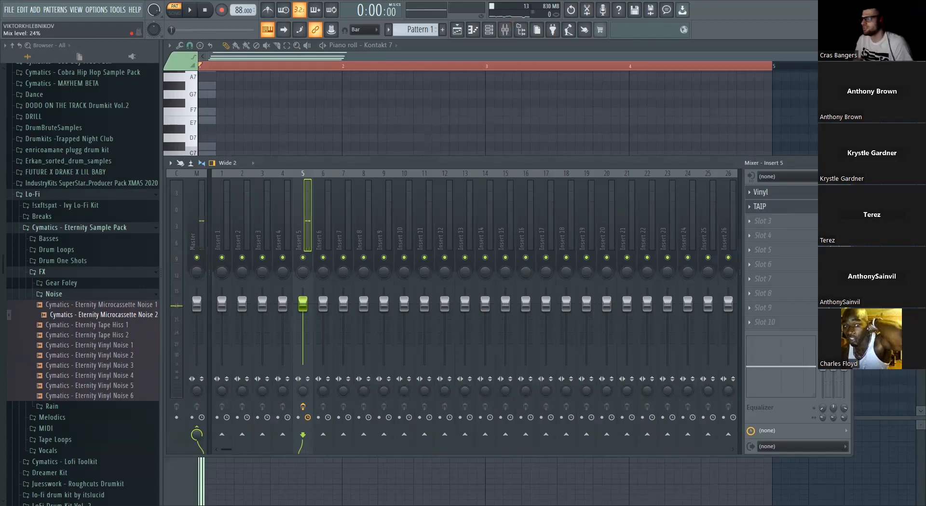
click(813, 212)
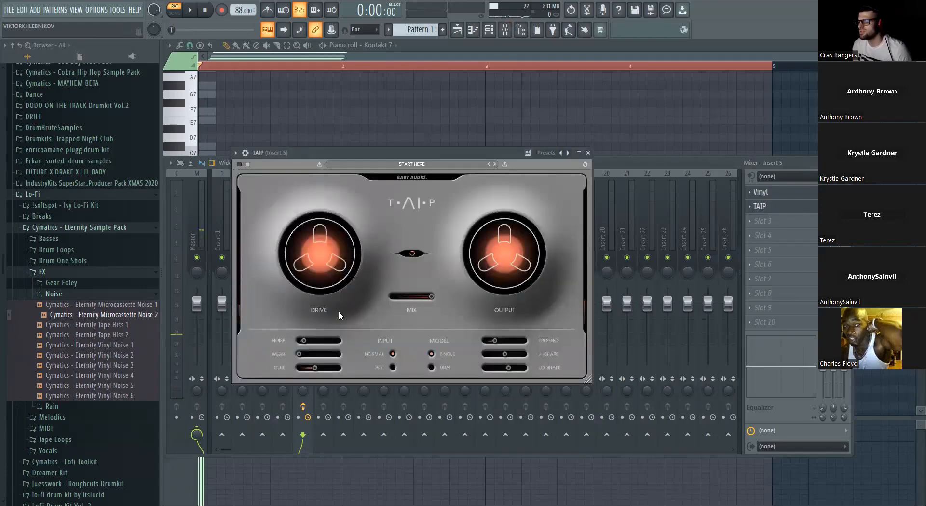
key(space)
drag(306, 345, 321, 371)
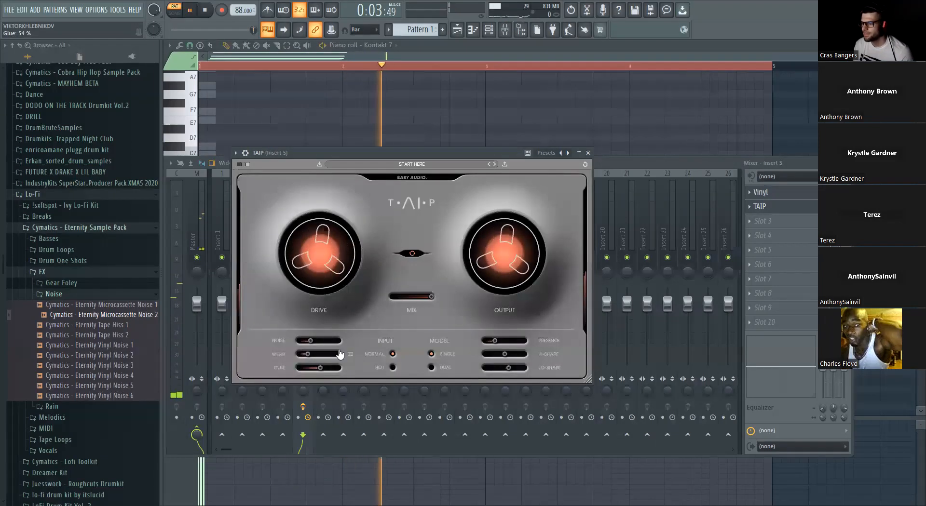
drag(516, 271, 516, 269)
click(343, 142)
key(space)
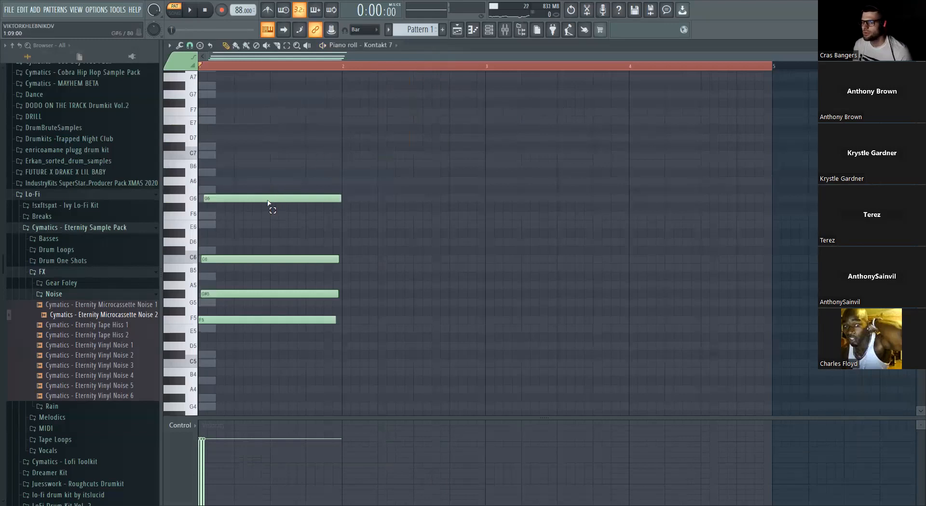
- Duplicate the four-note chord from bar 1 into bar 2 of the Kontakt 7 piano roll
key(ctrl+a)
key(ctrl+b)
key(ctrl+d)
scroll(292, 261, up, 3)
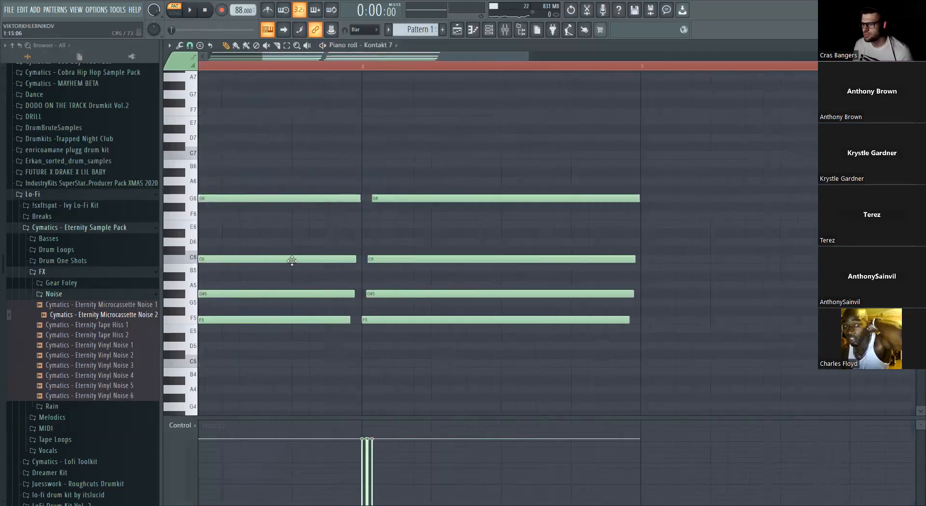
scroll(291, 261, up, 1)
drag(250, 170, 202, 415)
right_click(413, 240)
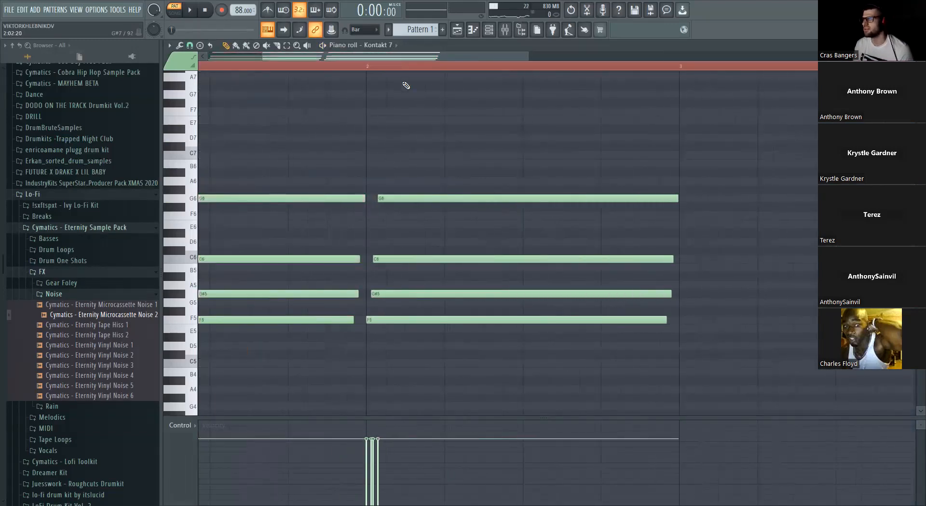
- Start playback and raise the top note of the bar 2 chord to G#6
scroll(392, 58, up, 2)
key(space)
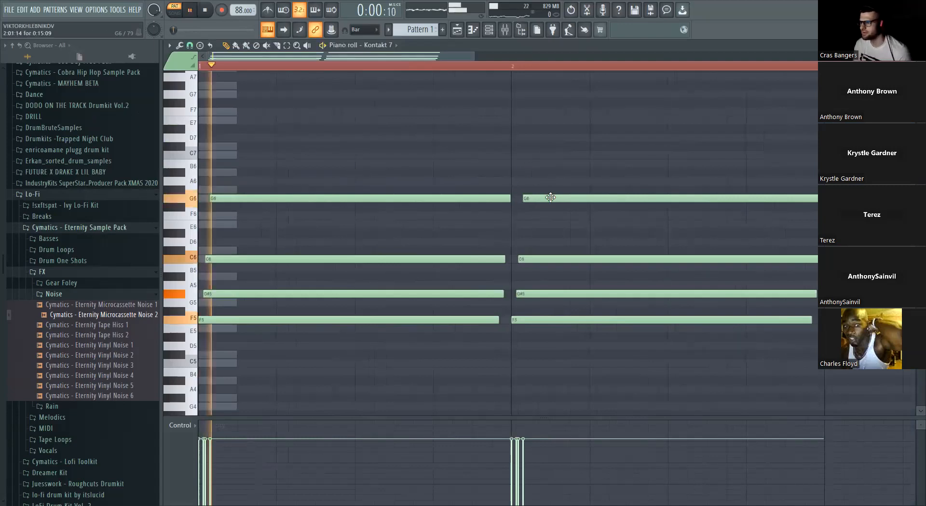
drag(531, 197, 545, 189)
- Duplicate the bar 2 chord into bar 3, then lower the copy's top note to F6 and its C6 note to A#5
scroll(411, 275, down, 2)
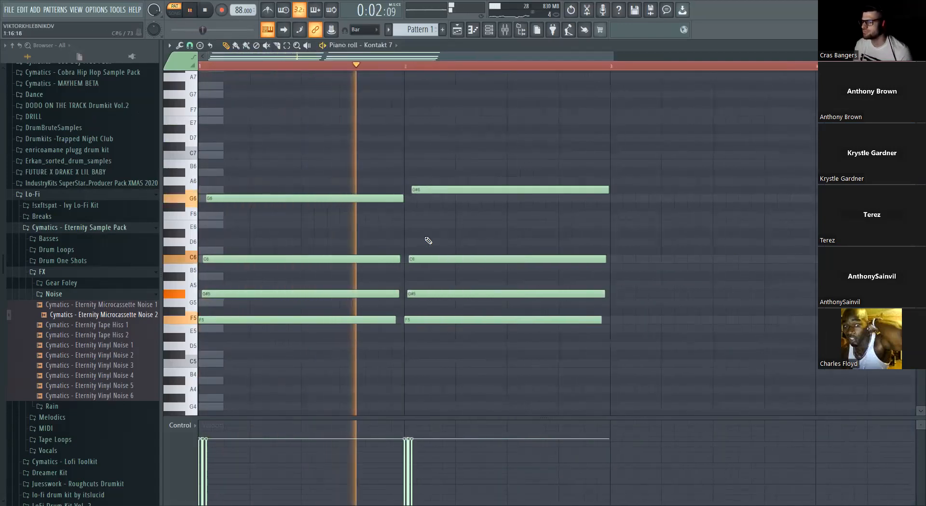
scroll(415, 231, down, 1)
drag(373, 169, 392, 326)
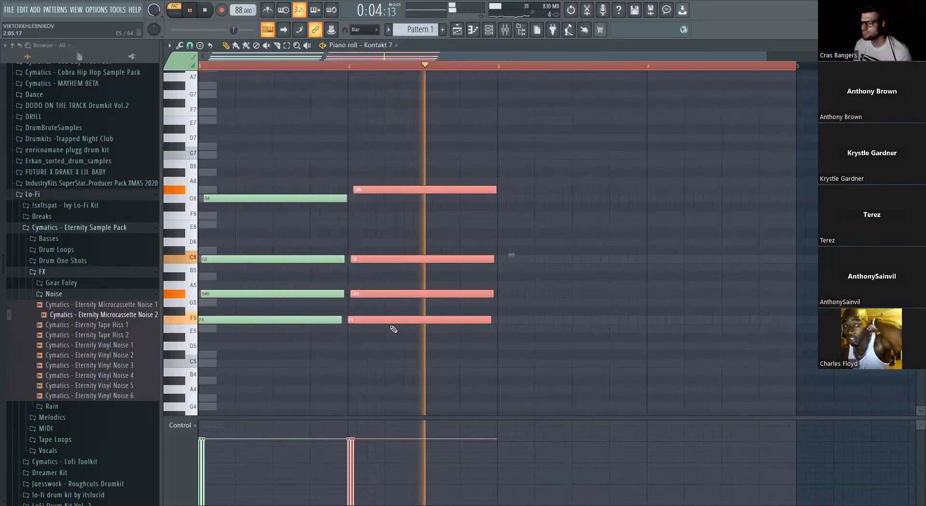
key(ctrl+b)
click(537, 356)
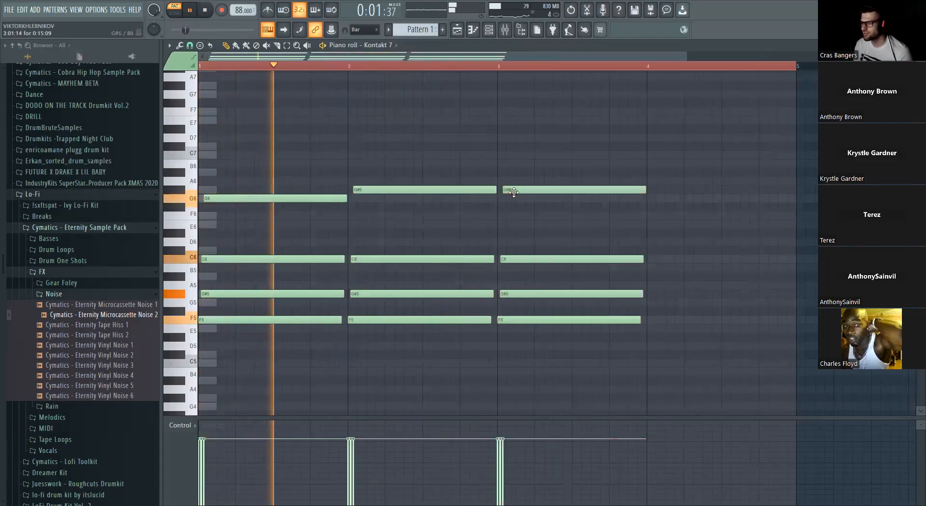
drag(511, 193, 510, 220)
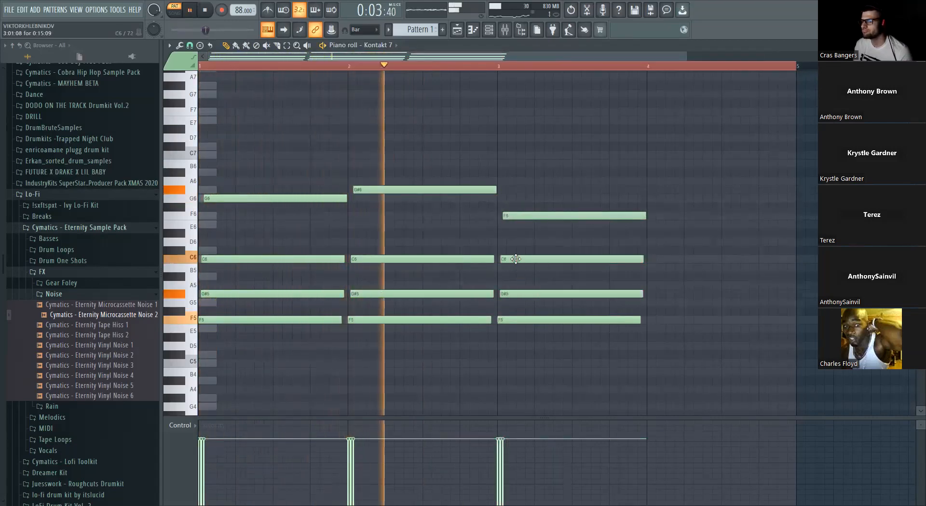
drag(526, 260, 527, 276)
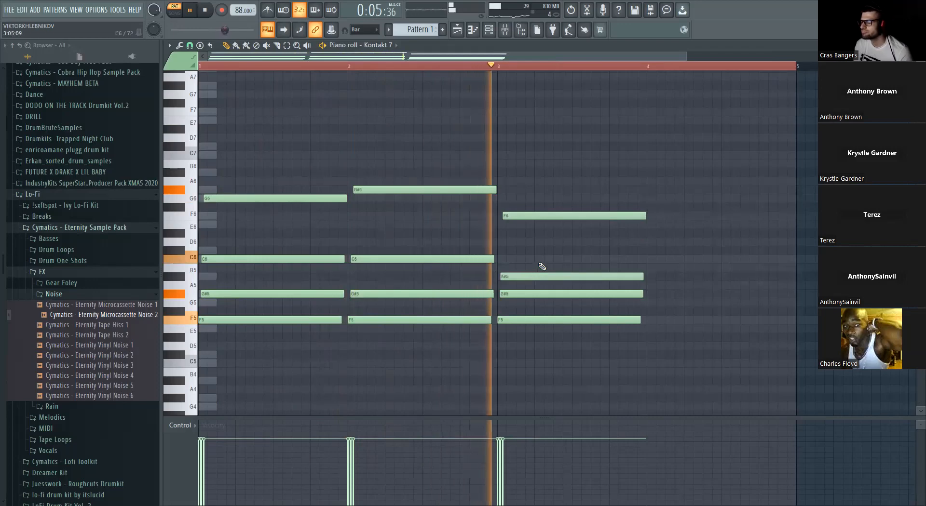
- Duplicate the bar 3 chord into bar 4 with its bass note at C5 and its G#5 note moved to F5, and play the progression
drag(545, 197, 563, 339)
mouse_move(568, 312)
mouse_down()
mouse_move(680, 311)
mouse_move(657, 363)
mouse_up()
key(ctrl+z)
key(space)
key(ctrl+b)
click(705, 230)
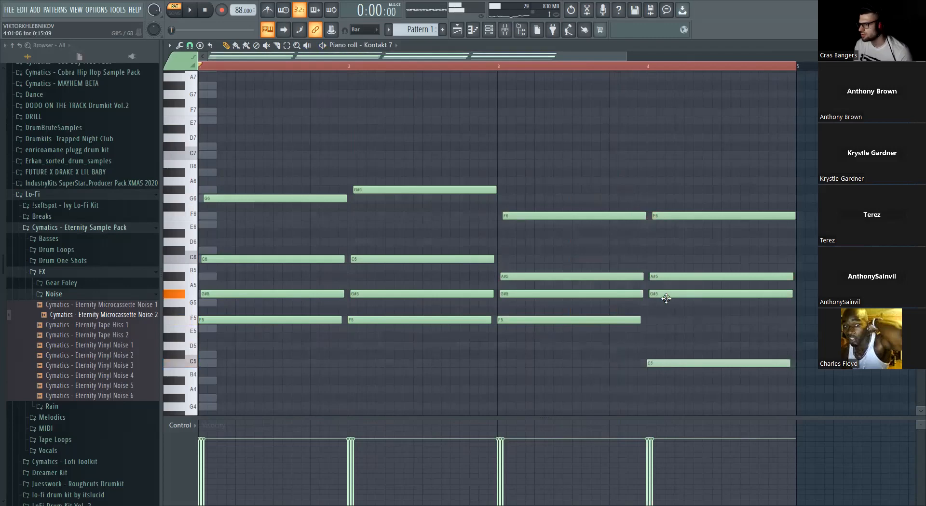
drag(664, 295, 664, 321)
key(space)
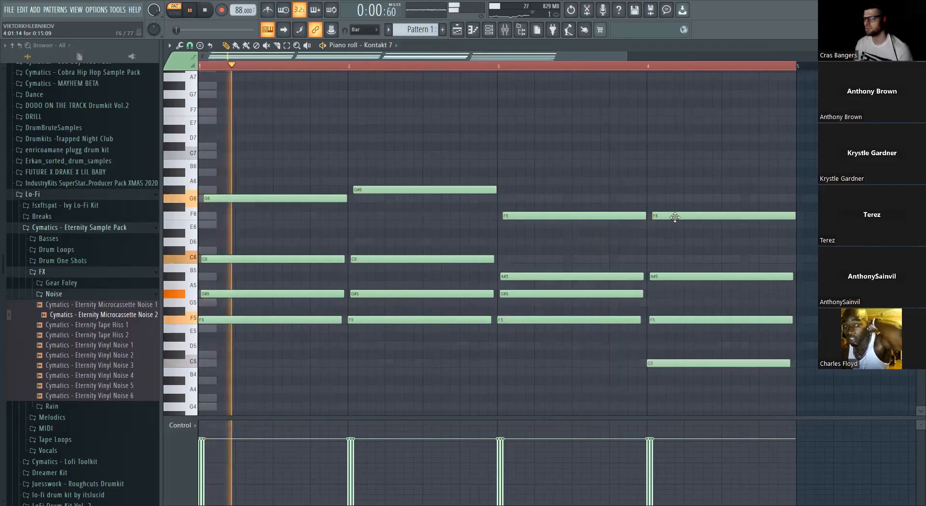
- Transpose all the notes of the four-bar chord progression down one octave
scroll(520, 176, down, 2)
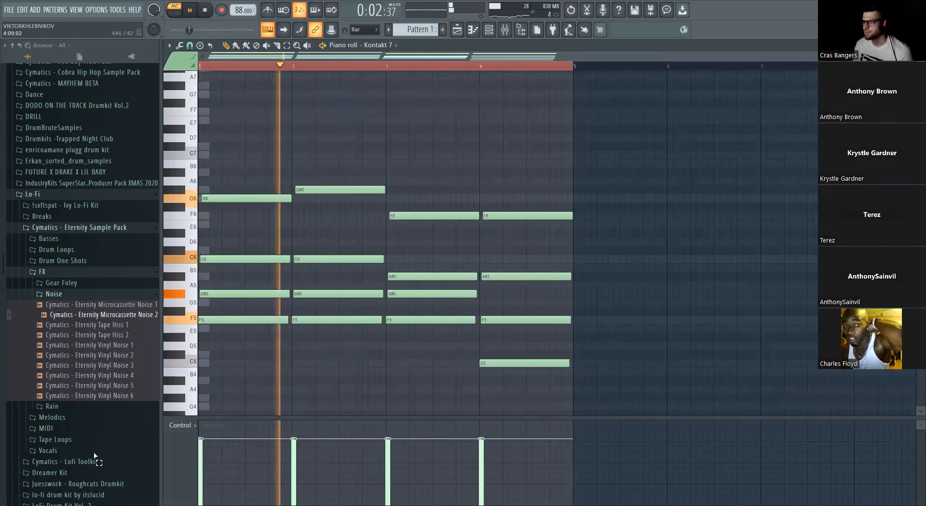
key(ctrl+a)
key(Down)
key(Down)
key(Down)
key(Down)
key(Down)
key(Down)
key(Down)
key(Down)
key(Down)
key(Down)
key(Down)
key(Down)
scroll(509, 194, down, 3)
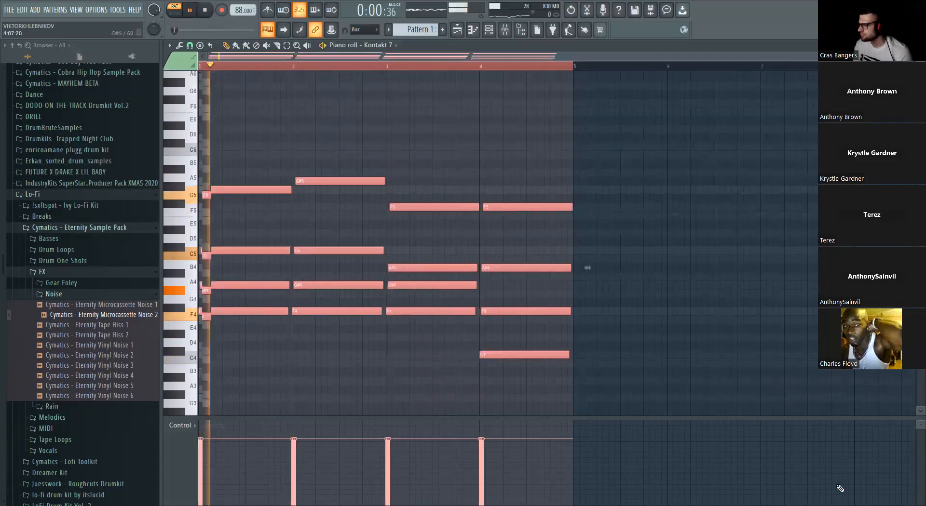
- Review the channel rack, mixer and playlist, and reopen the Kontakt 7 notes of Pattern 1 in the piano roll
ctrl+click(608, 186)
click(491, 33)
click(504, 32)
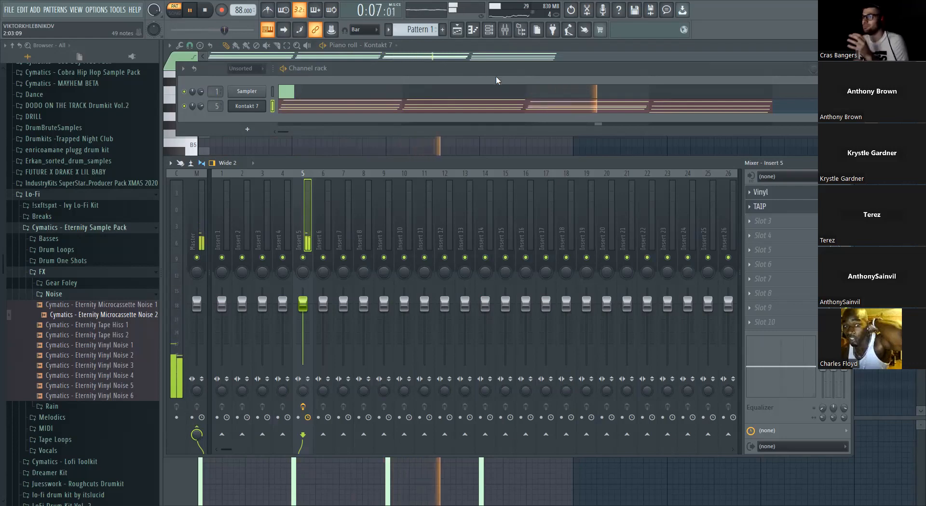
click(457, 29)
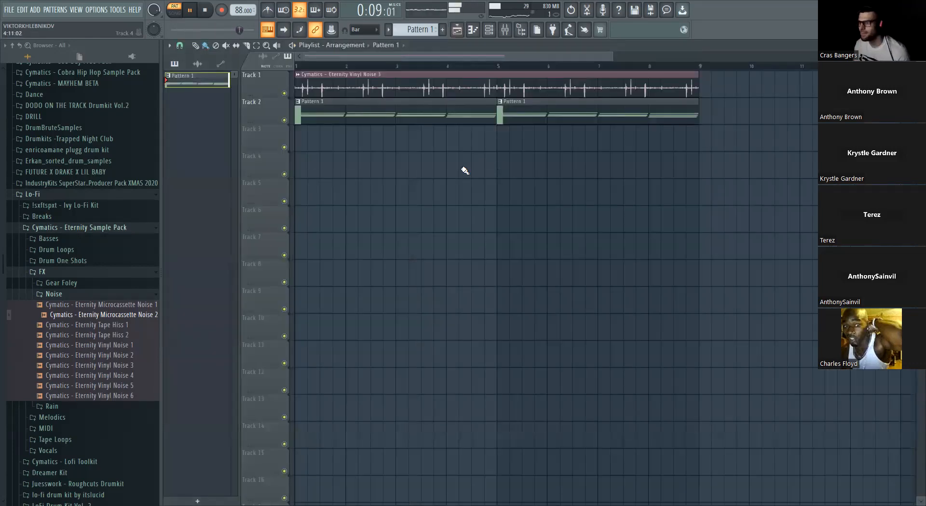
scroll(387, 142, down, 1)
double_click(192, 89)
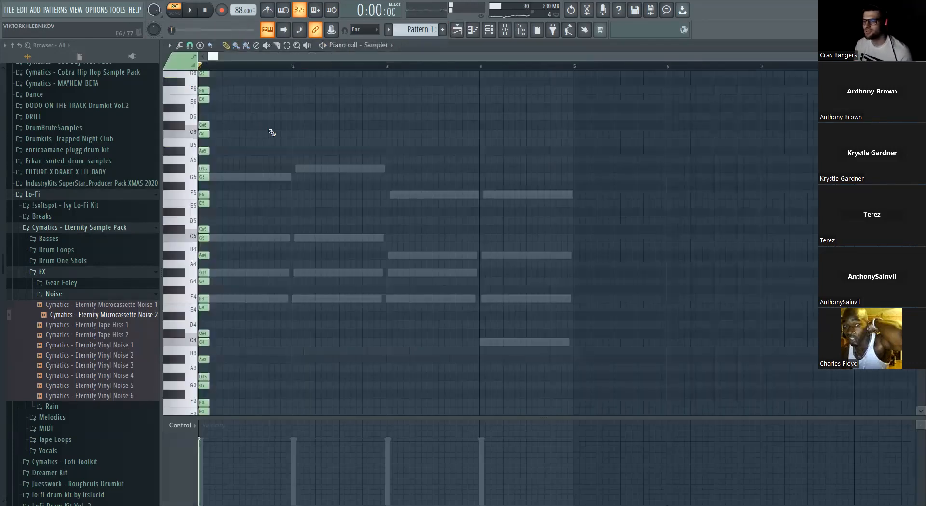
click(381, 45)
click(396, 90)
- Replace the bar 4 chord with a copy of the bar 3 chord whose top note is G5
drag(530, 175, 559, 374)
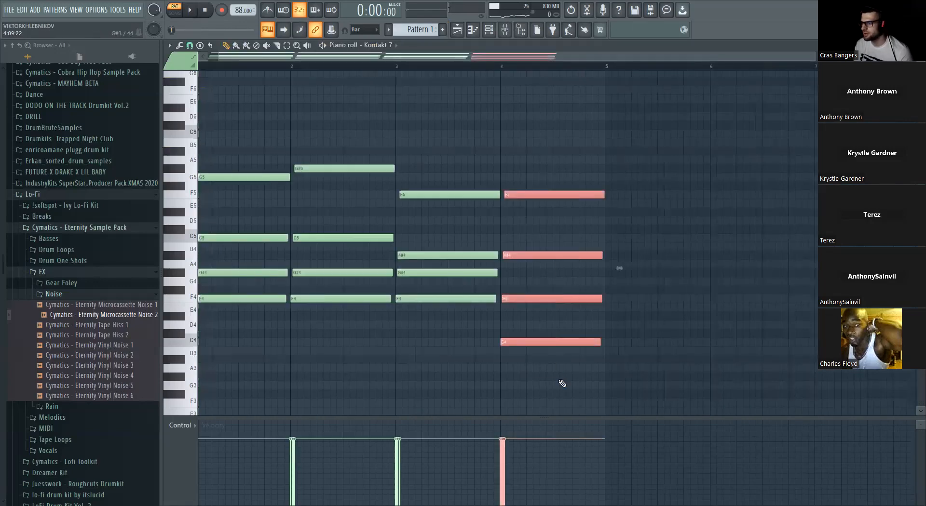
key(Delete)
drag(489, 167, 446, 314)
click(434, 305)
right_click(522, 308)
right_click(491, 300)
drag(504, 208, 472, 355)
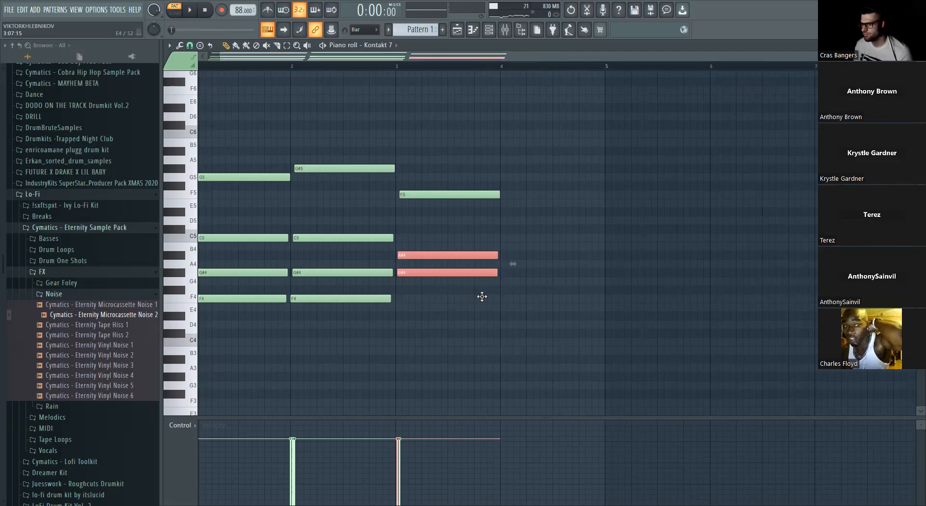
key(ctrl+z)
mouse_move(439, 195)
mouse_down()
mouse_move(554, 193)
mouse_move(503, 177)
mouse_up()
ctrl+click(504, 168)
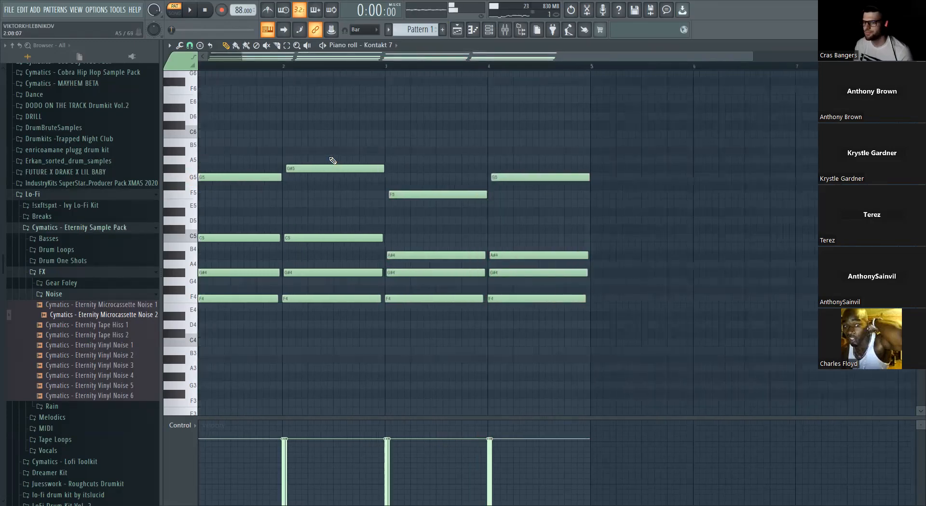
- Add C6 melody notes starting on beat 2 of bars 1 and 2, trimmed to finish around the end of each bar
scroll(241, 108, up, 1)
scroll(241, 108, up, 2)
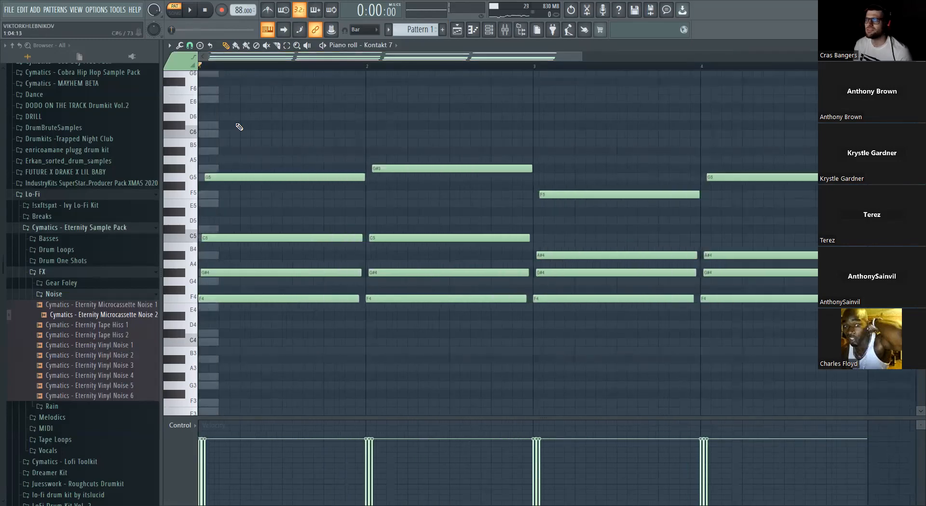
click(242, 135)
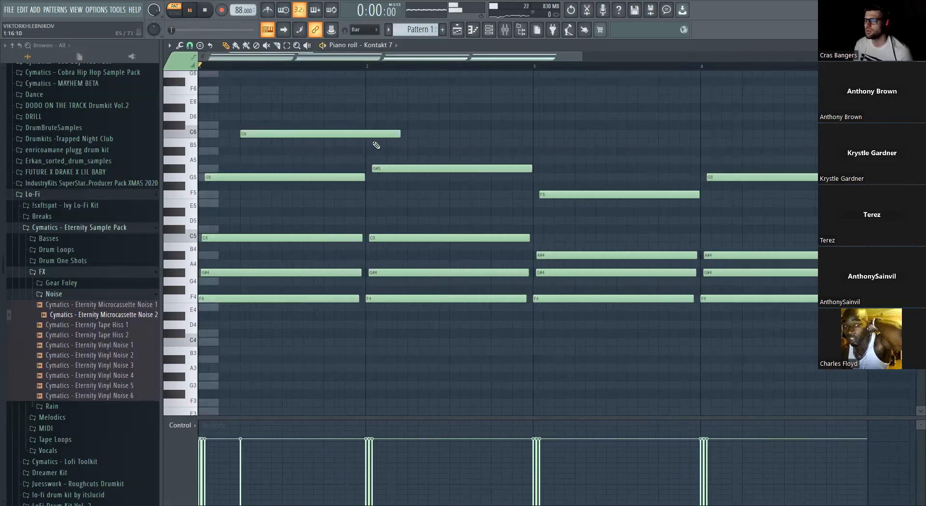
key(space)
drag(399, 136, 368, 139)
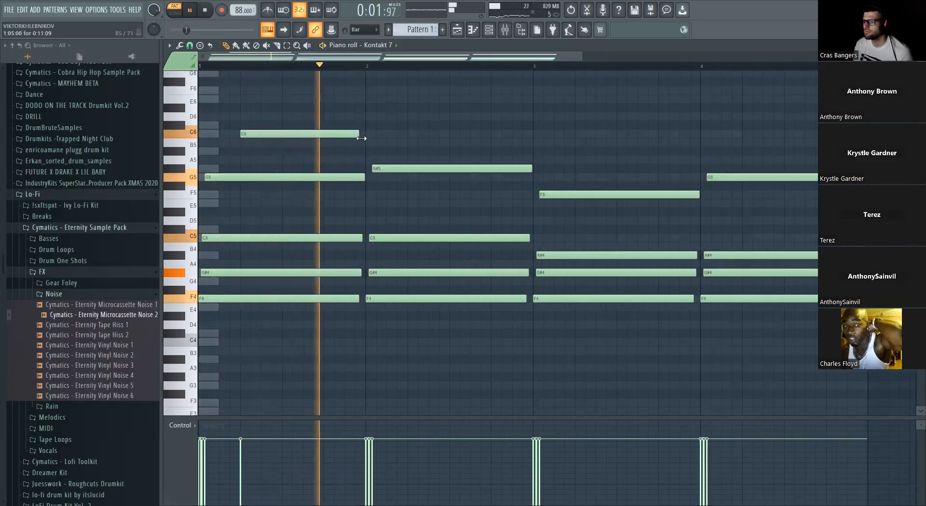
click(414, 136)
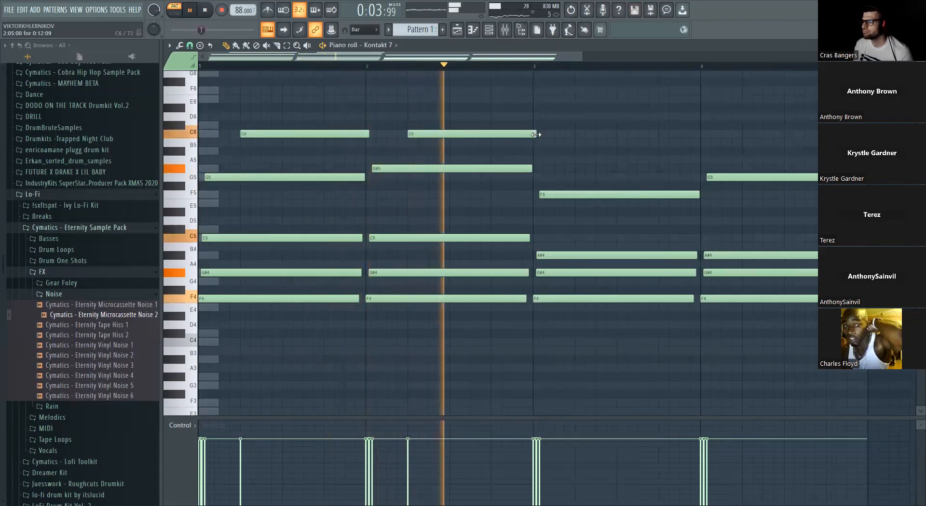
drag(536, 134, 533, 135)
- Add A#5 melody notes starting on beat 2 of bars 3 and 4 while the progression plays, and stop playback
click(579, 153)
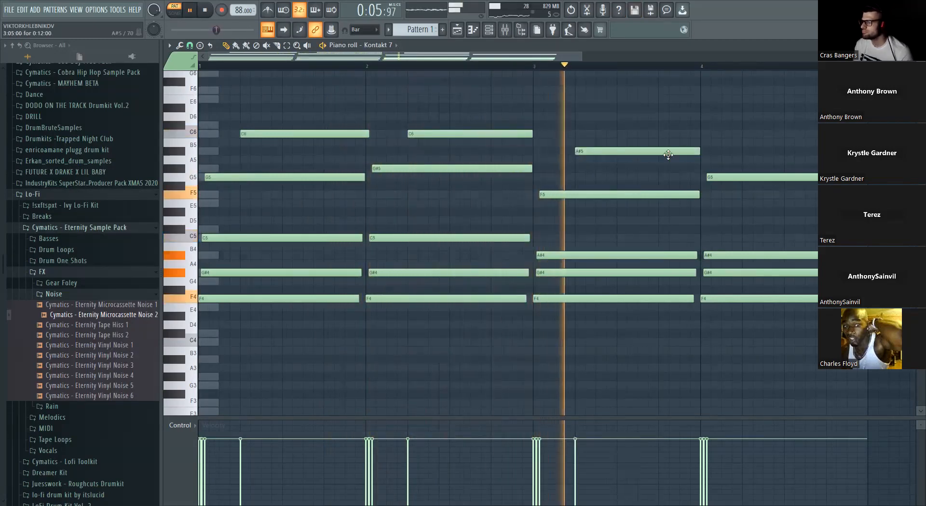
click(745, 153)
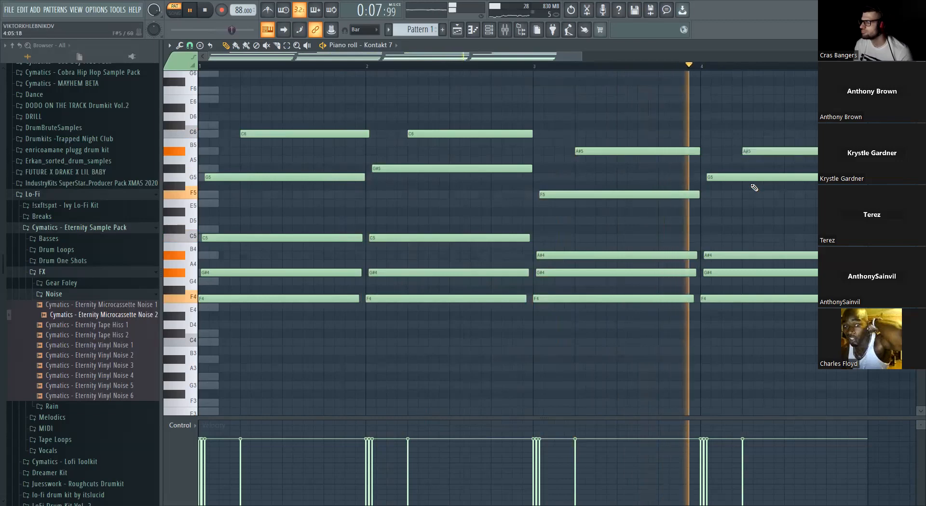
scroll(664, 169, down, 2)
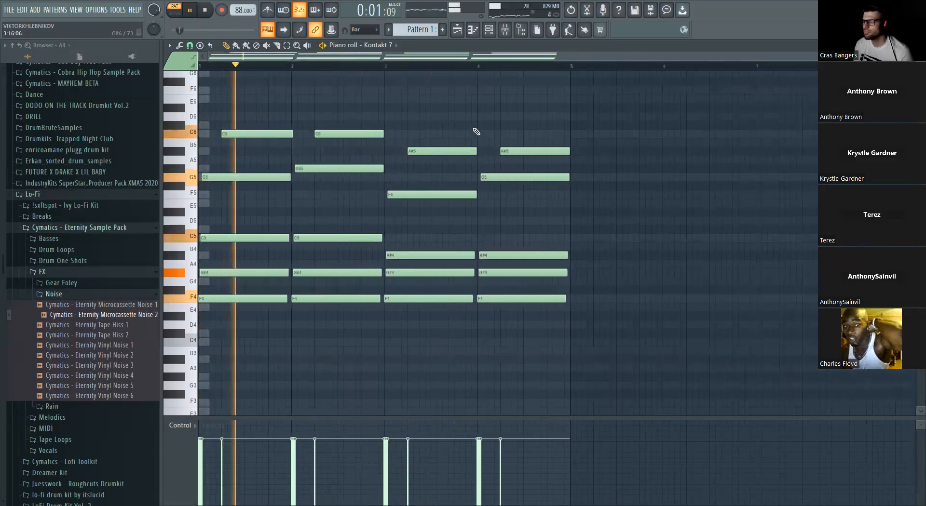
key(space)
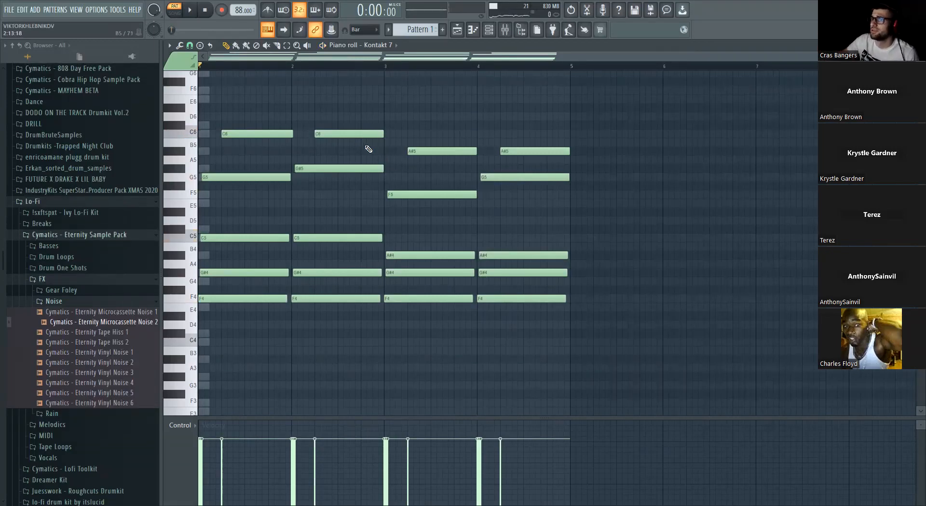
- Expand the Rain sample folder and quick render Pattern 1 as an audio clip in the playlist
click(489, 30)
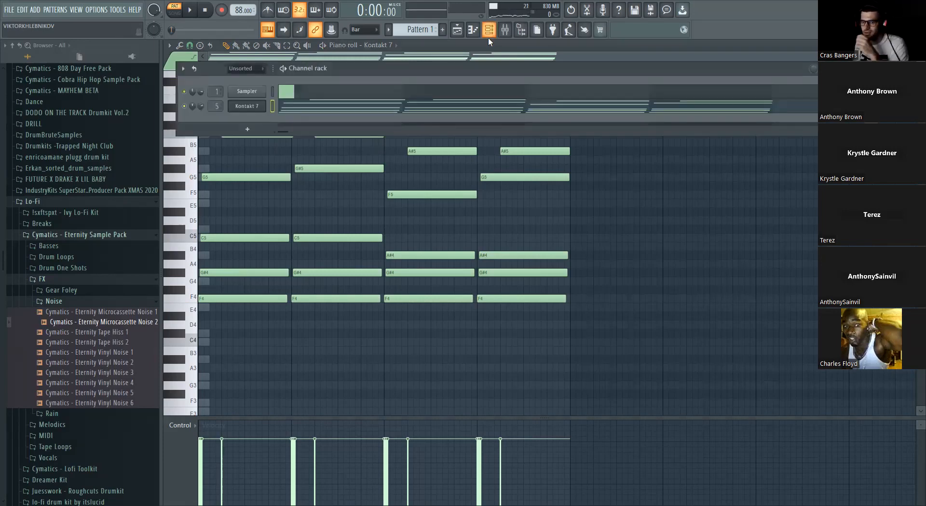
click(70, 414)
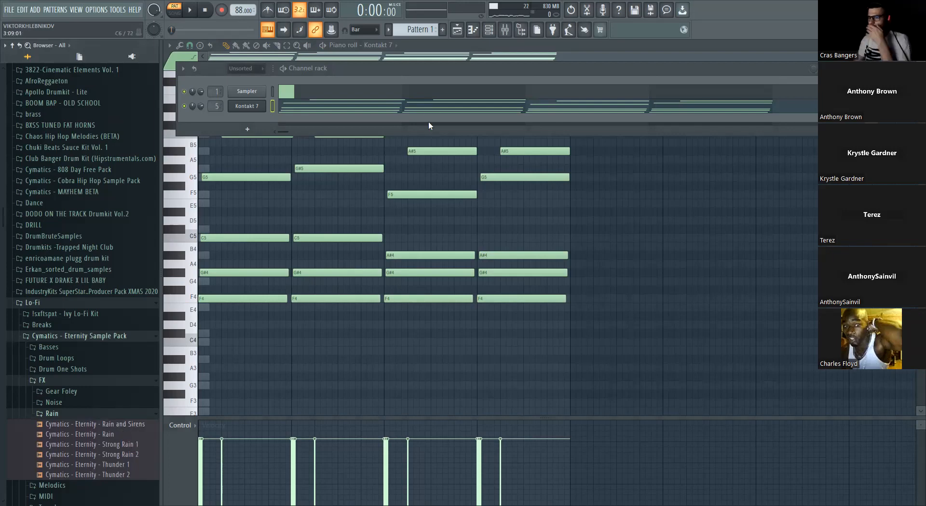
click(457, 29)
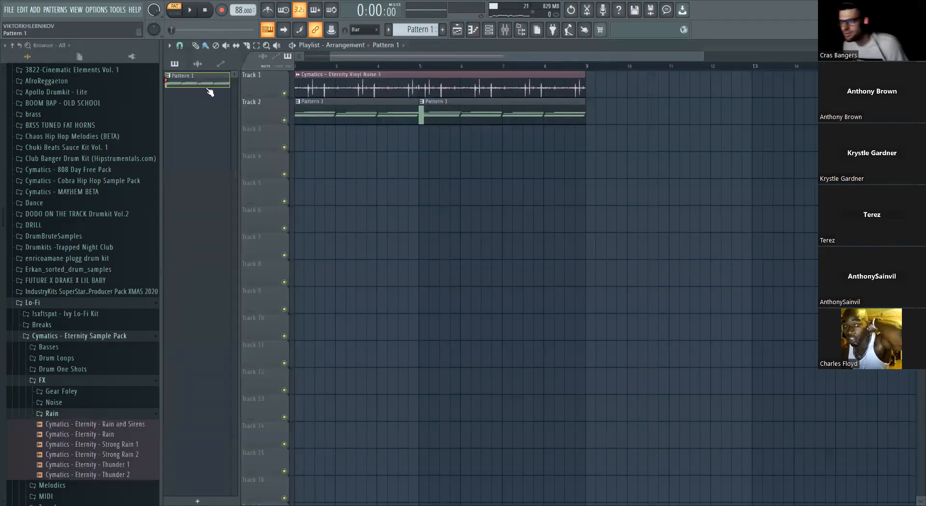
right_click(196, 83)
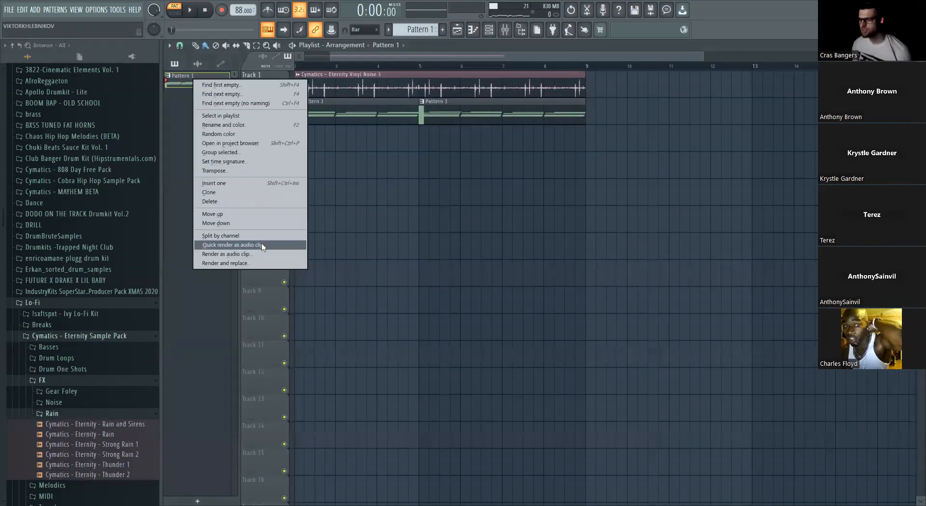
click(232, 245)
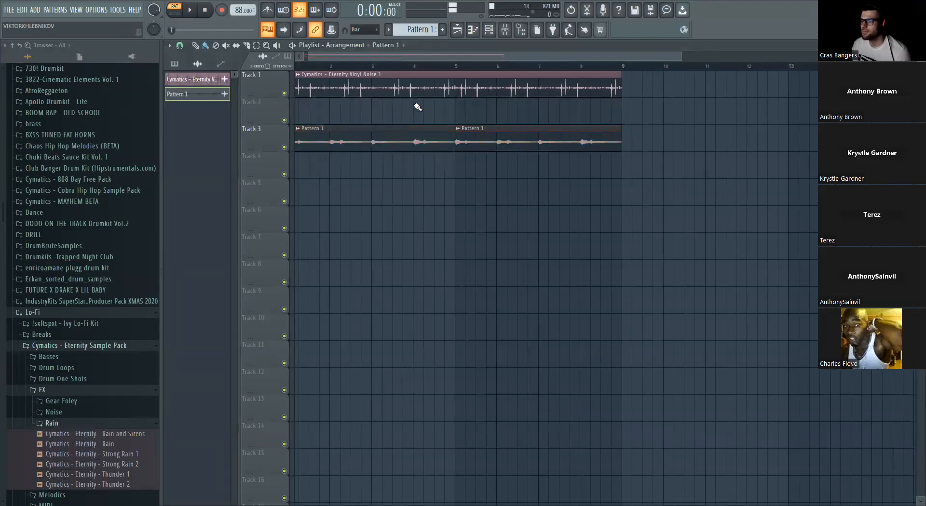
- Normalize the rendered Pattern 1 audio clip and switch playback to song mode
double_click(386, 141)
click(363, 241)
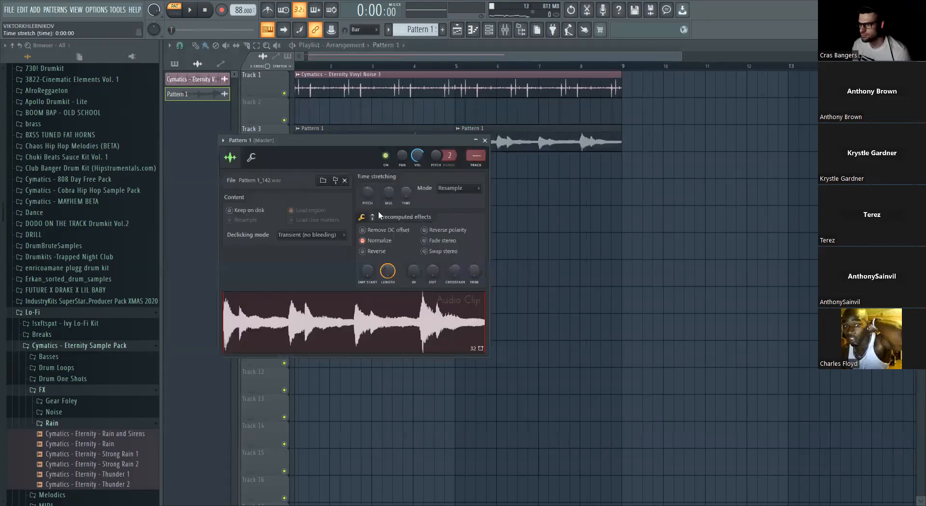
click(485, 140)
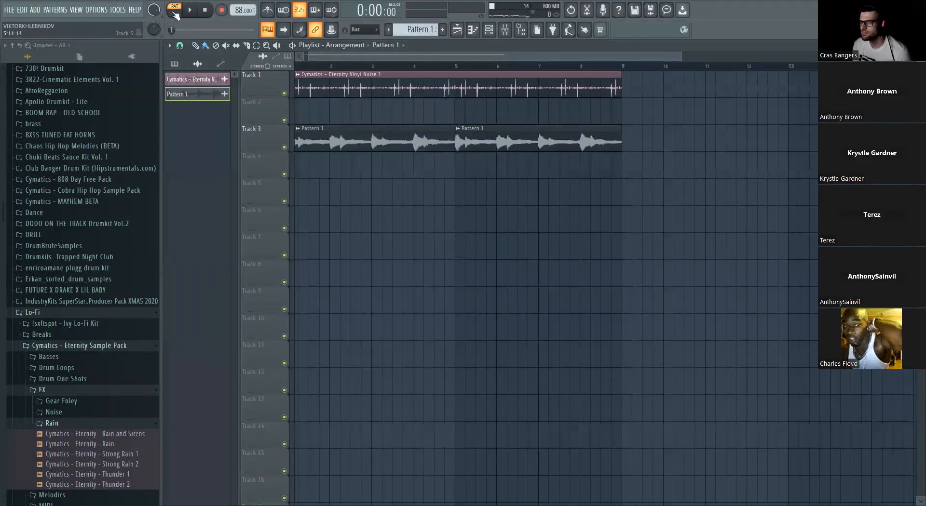
- Lower the volume of the Vinyl Noise 3 clip and route it to mixer Insert 1
double_click(405, 73)
click(404, 72)
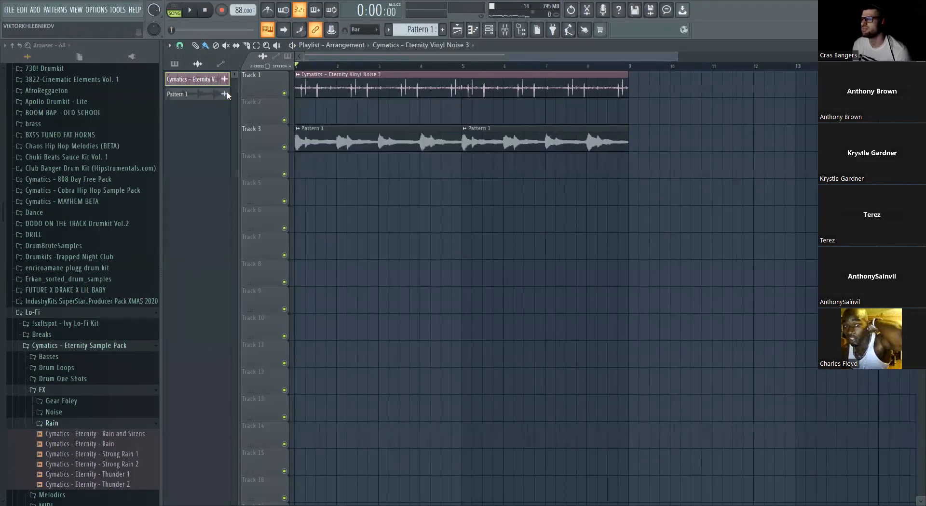
double_click(369, 88)
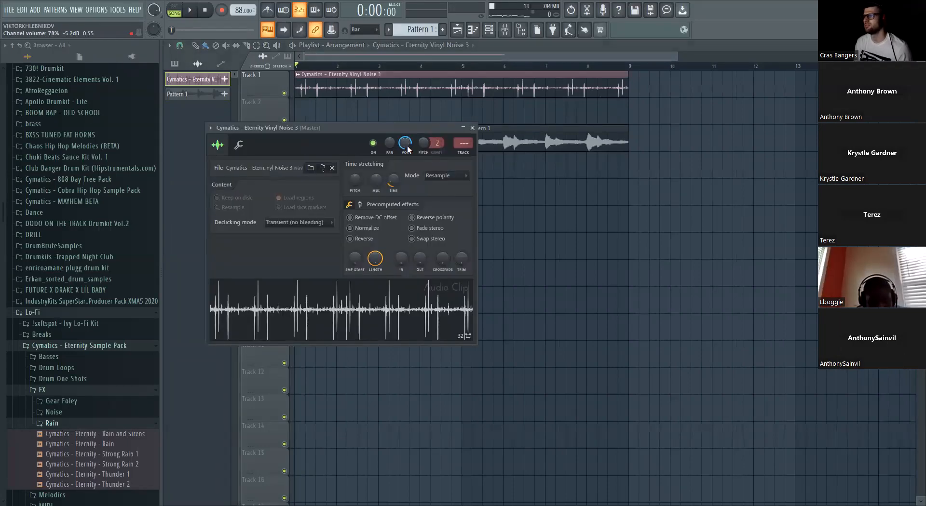
drag(407, 143, 407, 155)
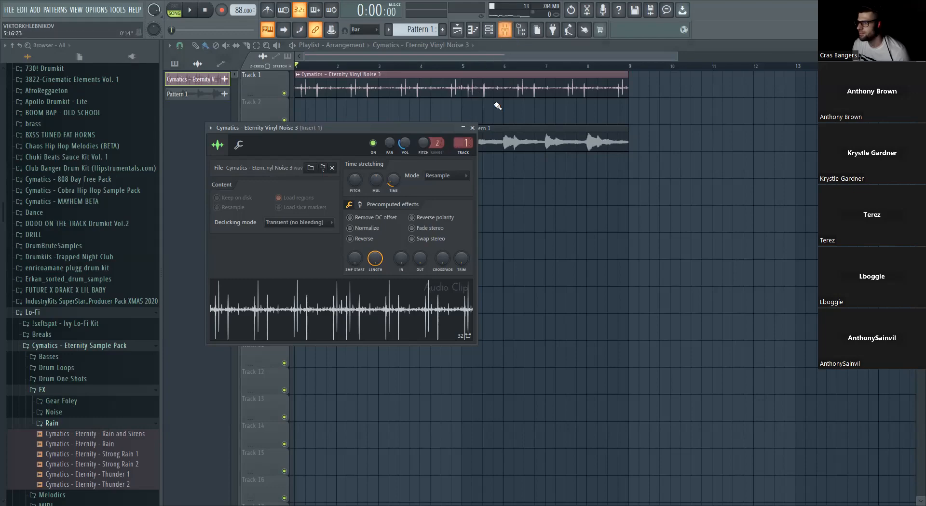
- Set Insert 1's stereo separation to about 84% separated during playback and slightly lower the Insert 2 level
click(506, 30)
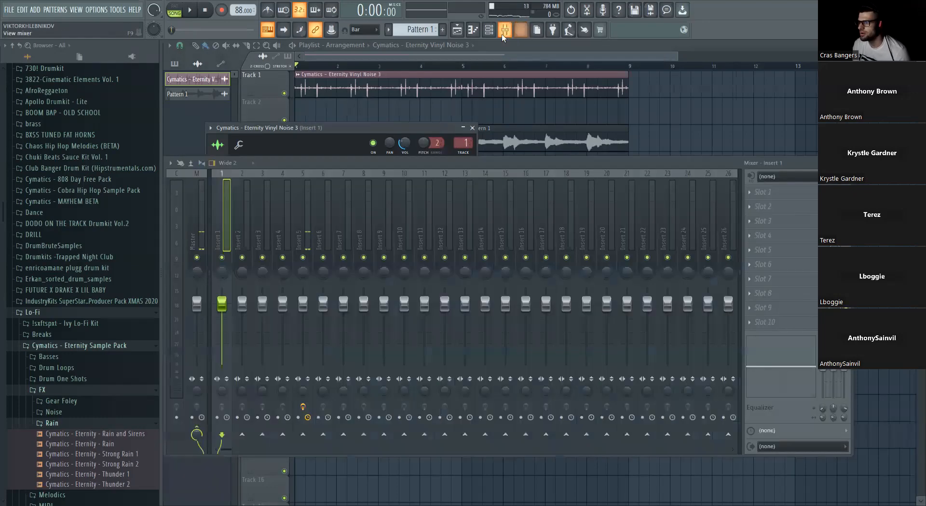
key(space)
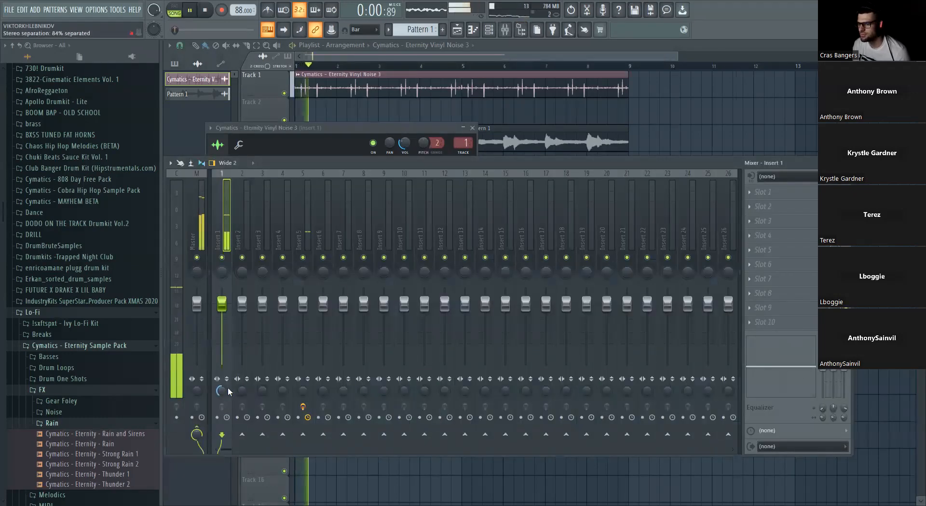
click(242, 309)
right_click(721, 106)
key(space)
- Route the Pattern 1 audio clip to mixer Insert 2 with its time-stretching mode set to Auto
double_click(437, 146)
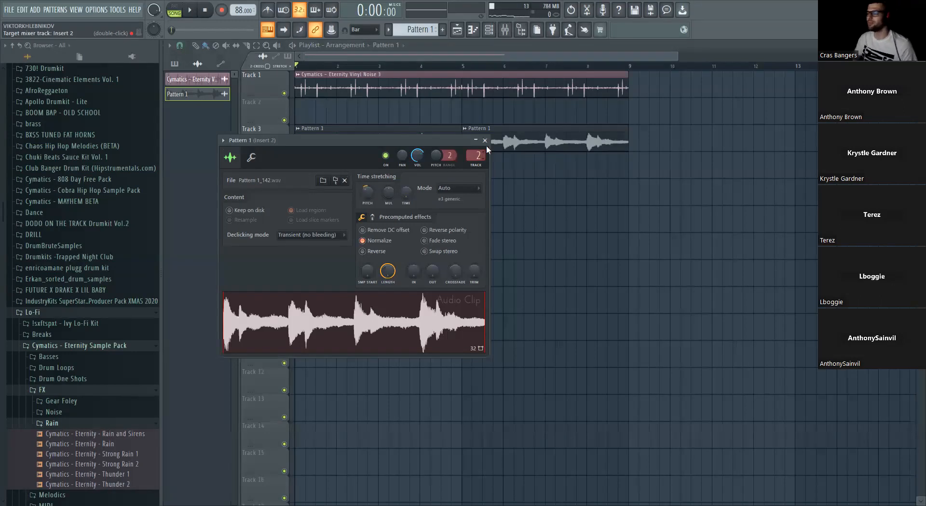
click(485, 141)
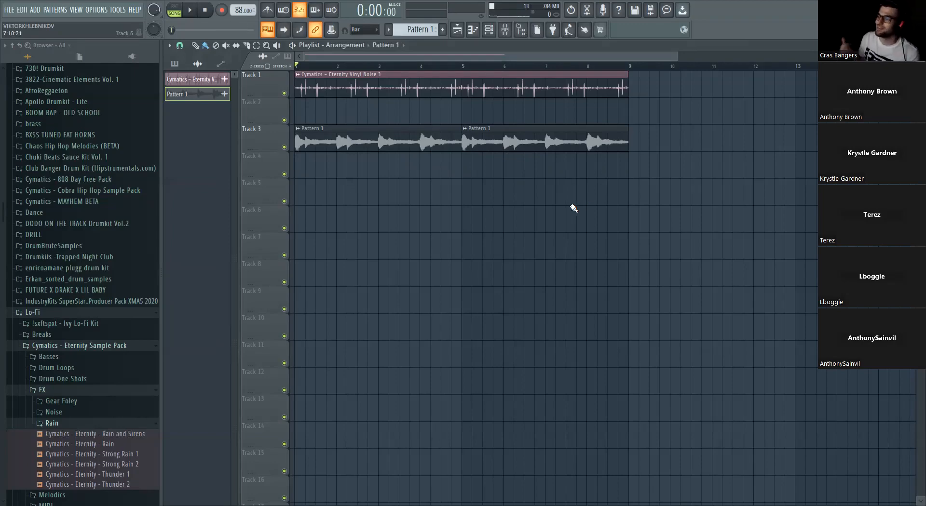
- Load Fruity Chorus in the first effect slot of Insert 2 and set its mix level to about 20% during playback
scroll(451, 67, up, 3)
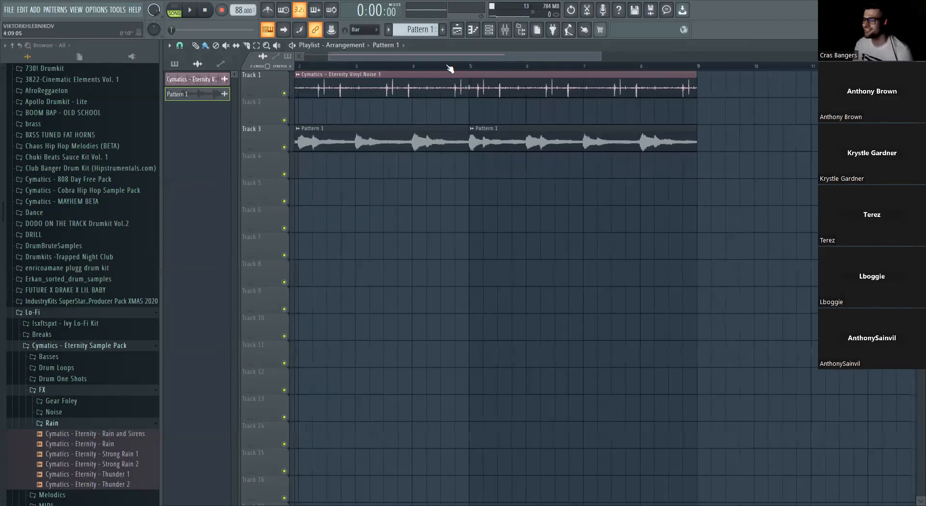
scroll(450, 66, down, 2)
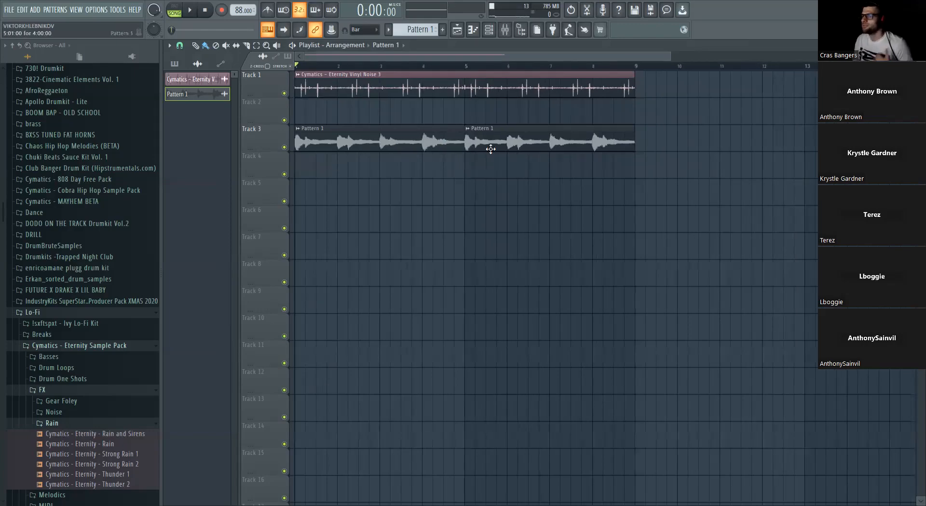
double_click(504, 140)
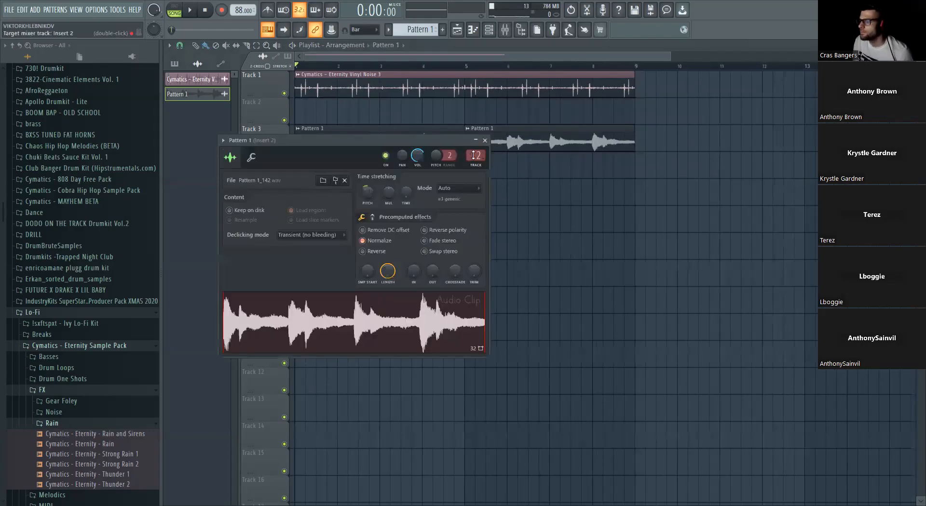
click(506, 29)
click(764, 191)
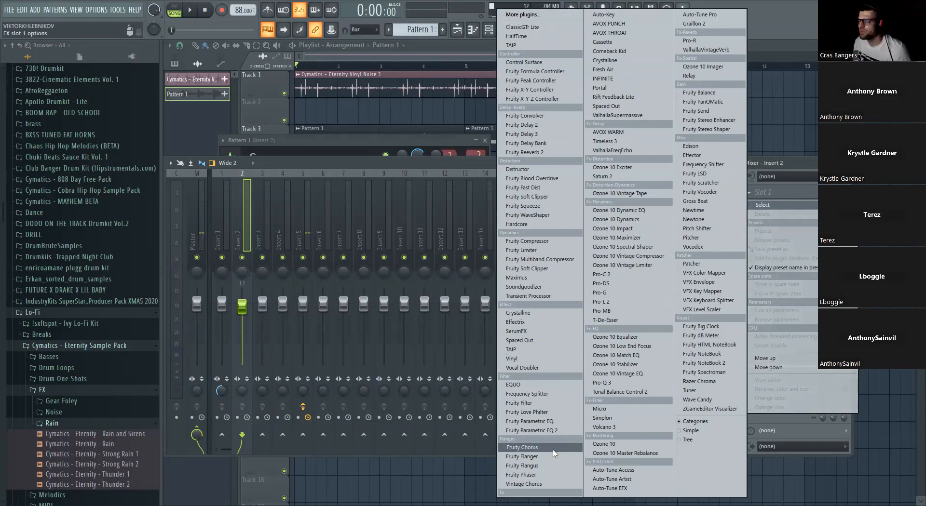
click(523, 447)
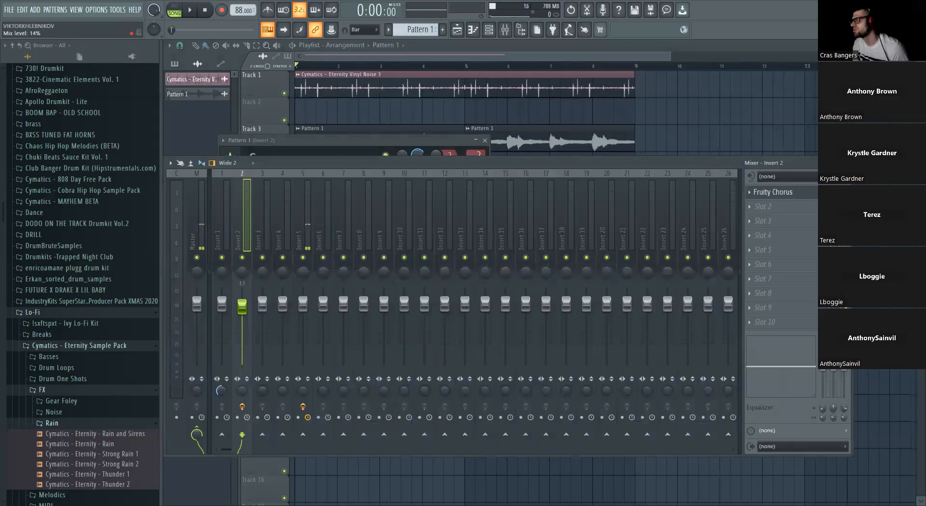
key(space)
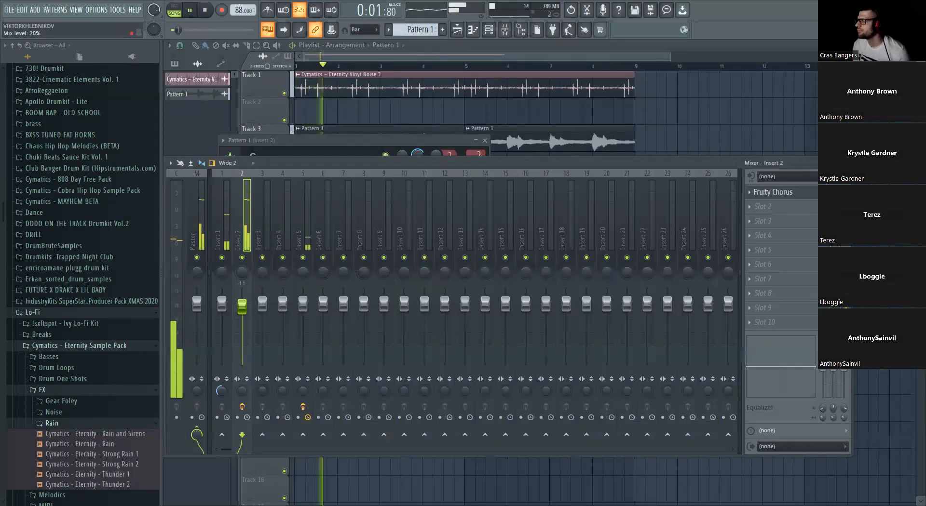
click(784, 122)
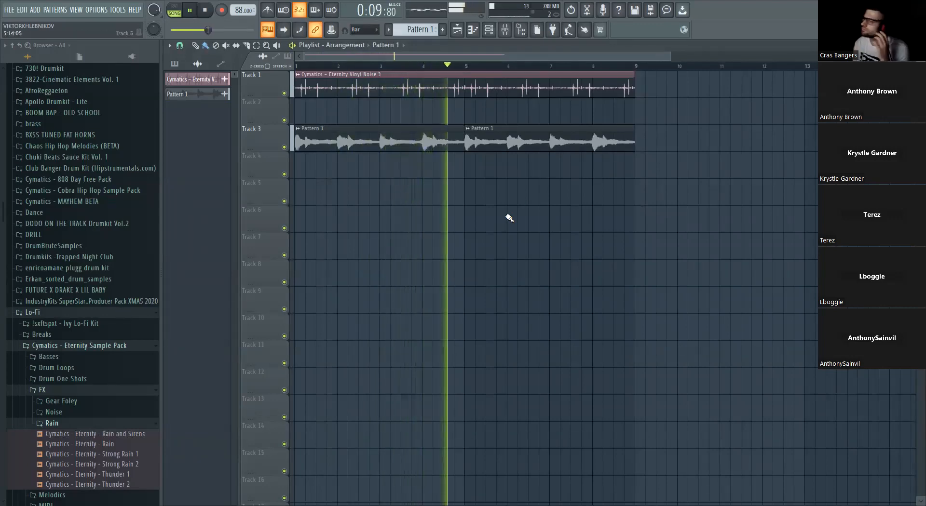
- Set the Vinyl Noise 3 clip's channel volume to about 32% during playback and stop the song
key(F6)
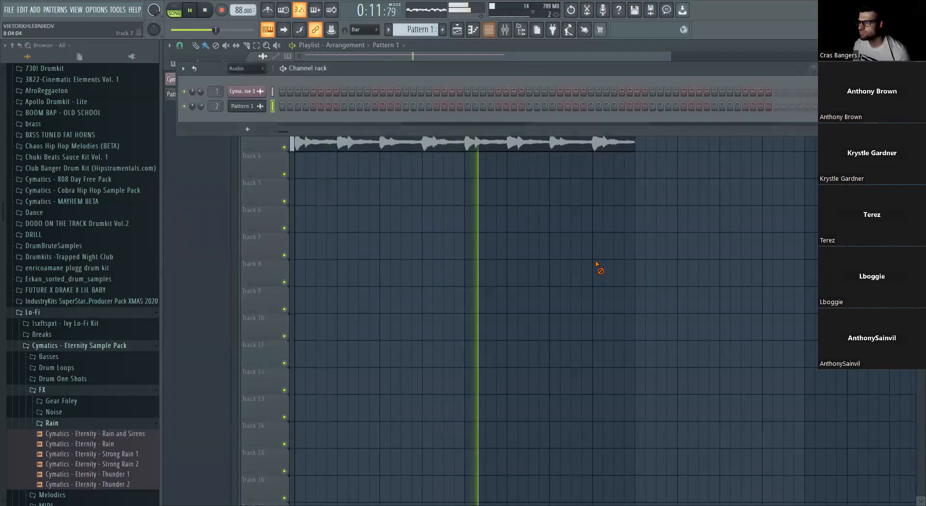
key(F6)
scroll(405, 206, down, 4)
double_click(415, 94)
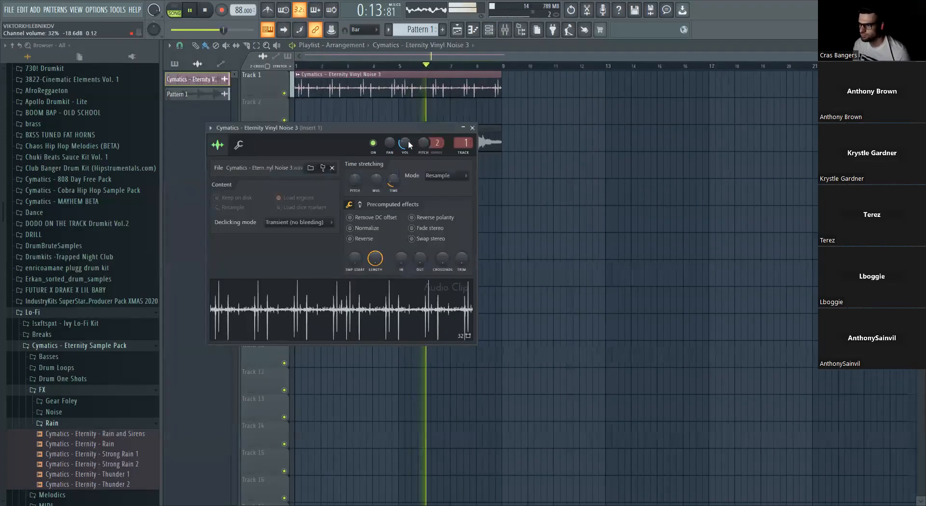
click(472, 128)
key(space)
- Place the Cymatics Eternity Thunder 1 sample at the start of Track 4 and lower its channel volume to about 39%
click(73, 456)
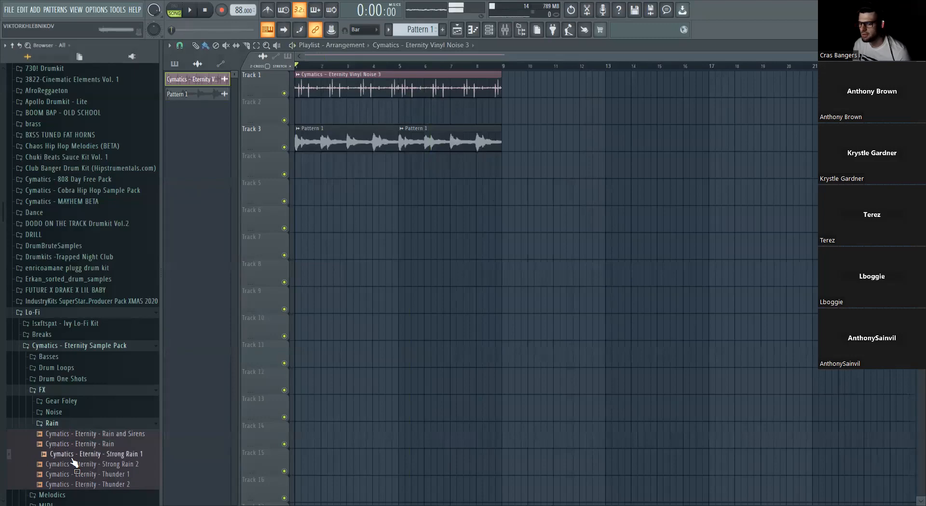
click(76, 472)
drag(76, 473, 81, 469)
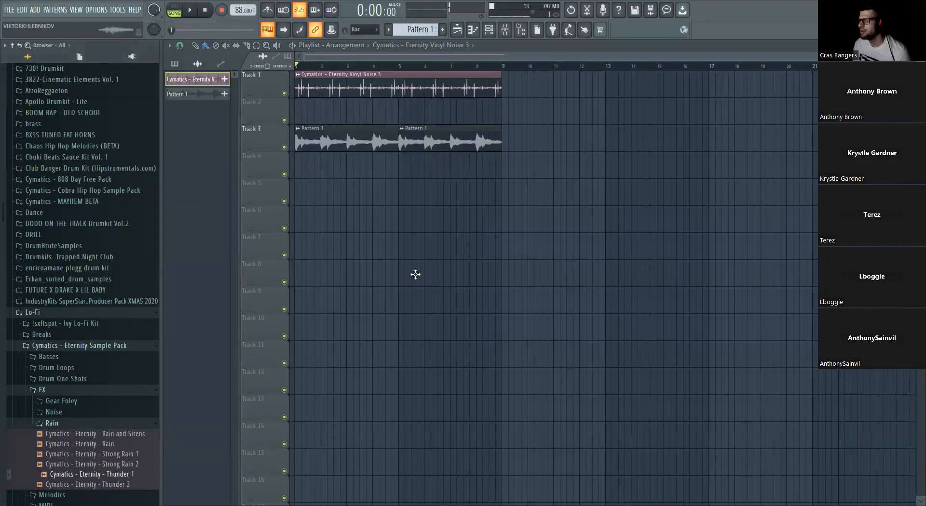
drag(312, 164, 313, 165)
double_click(430, 174)
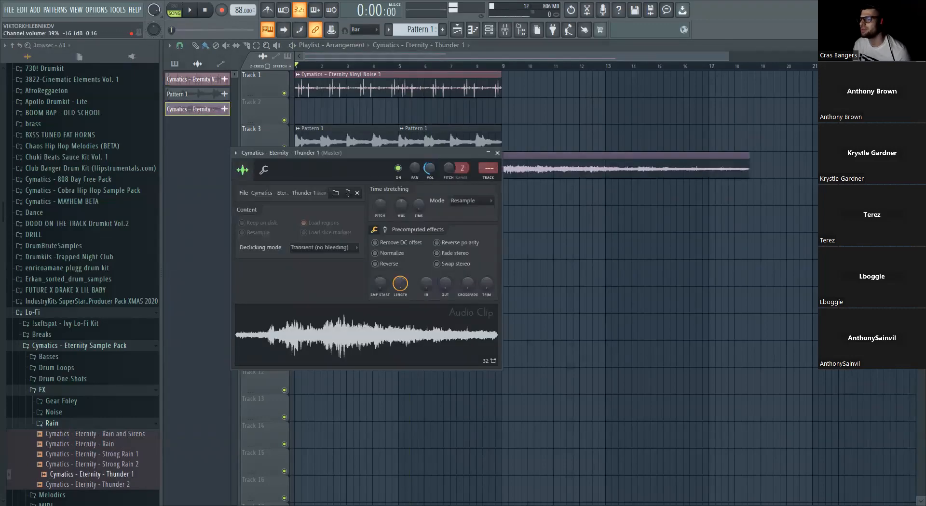
key(Escape)
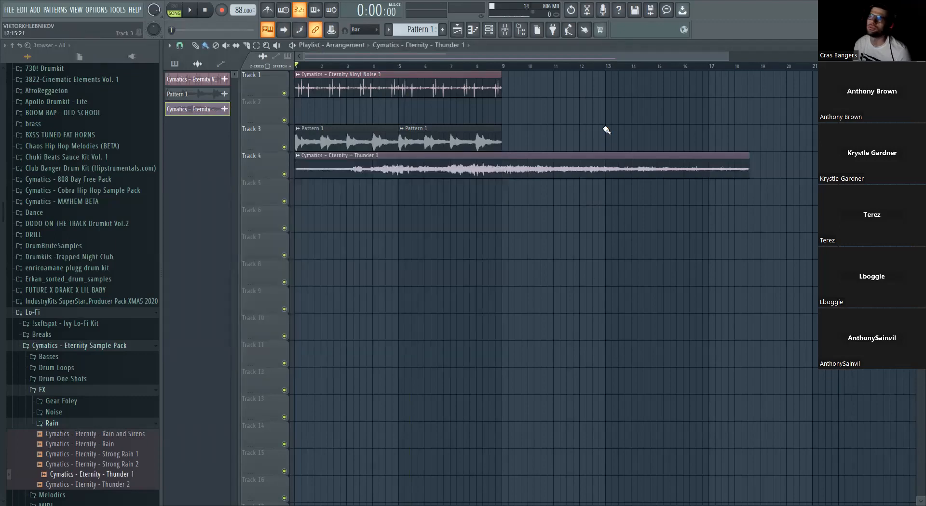
- Audition the arrangement around bar 5, delete the Thunder 1 clip from Track 4 and collapse the Lo-Fi folder
key(space)
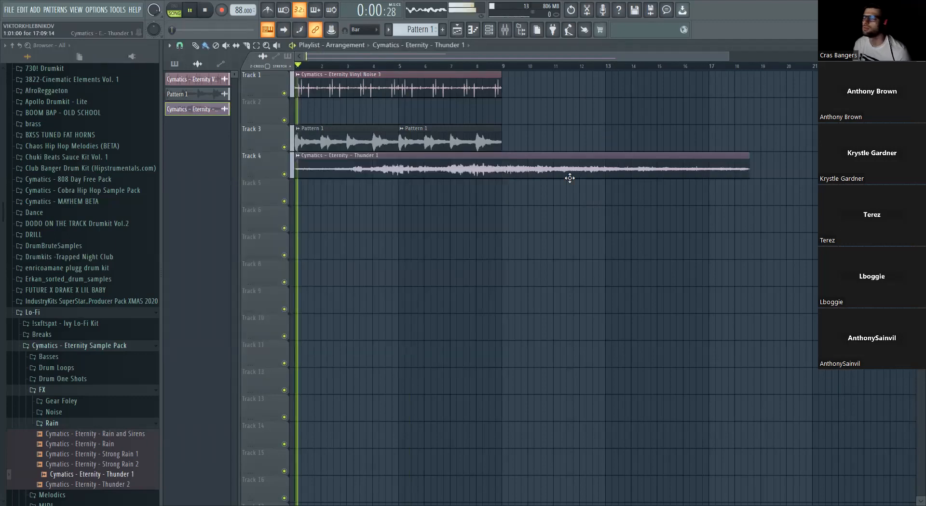
click(390, 64)
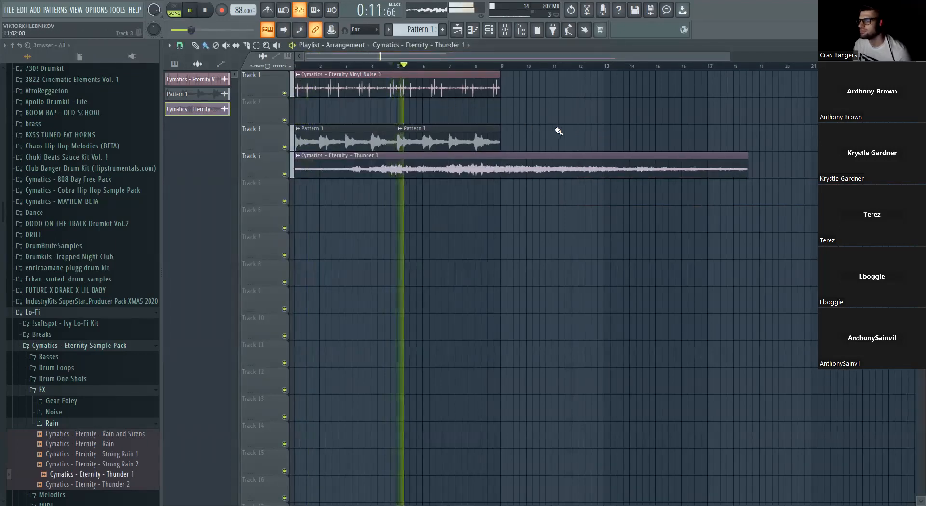
key(space)
right_click(542, 165)
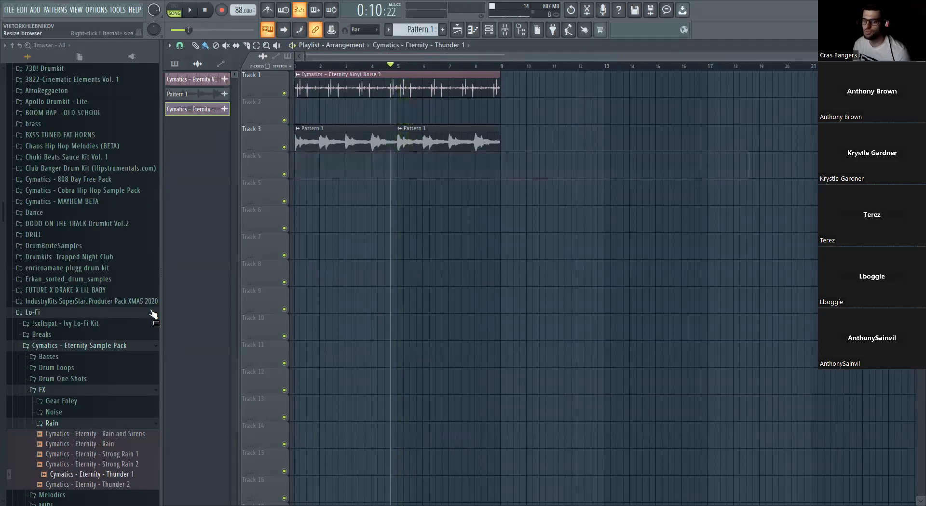
click(73, 313)
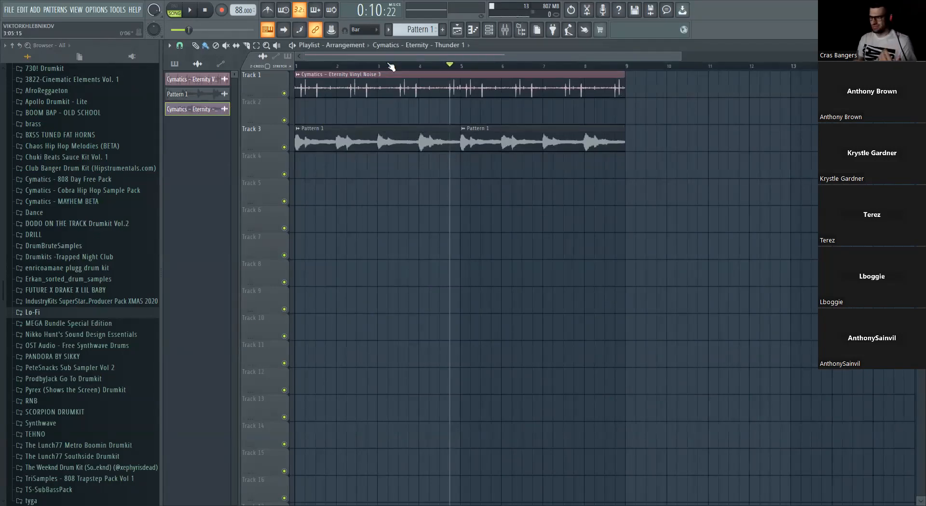
- Set the Vinyl effect on mixer Insert 5 to the 1960 era
click(204, 10)
click(521, 31)
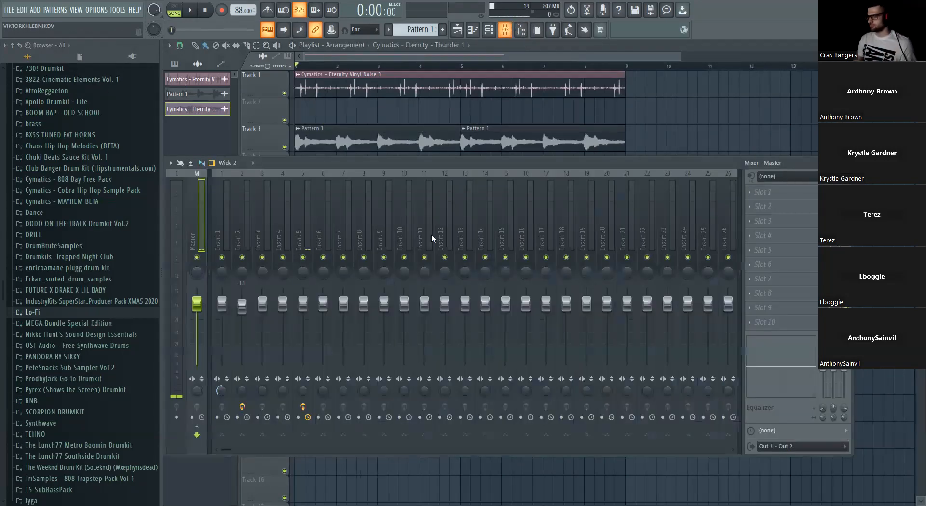
click(299, 216)
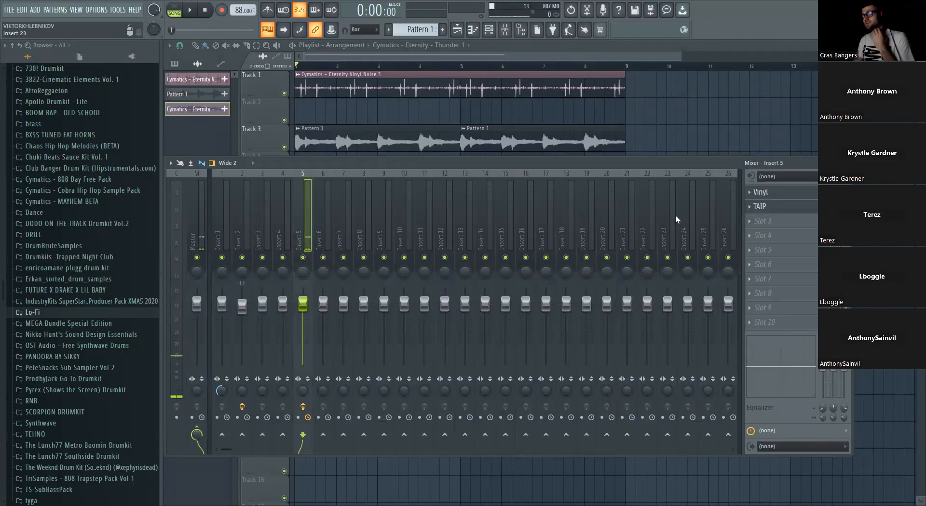
click(780, 195)
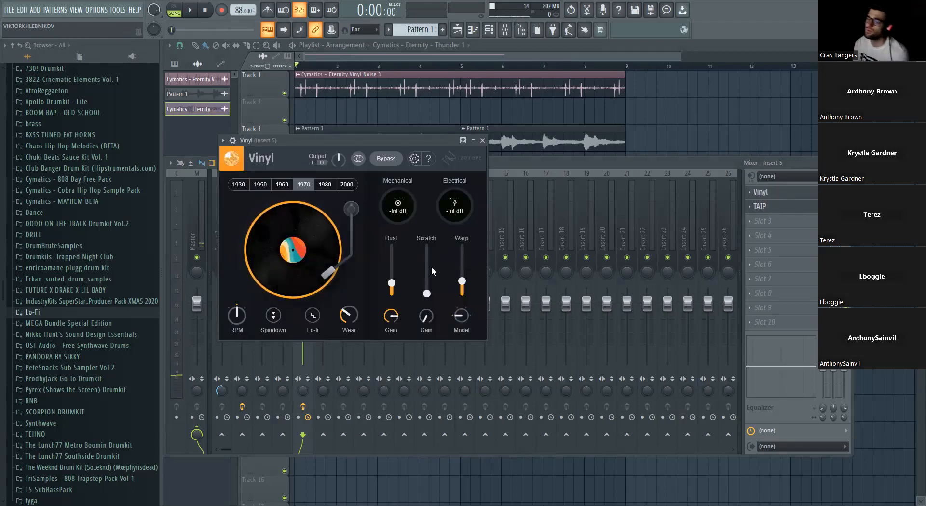
click(282, 185)
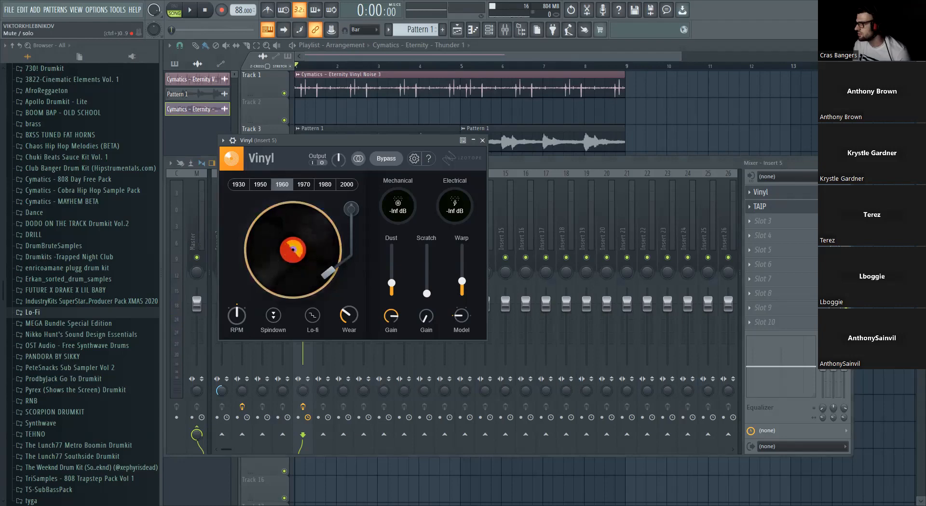
- Reroute the Pattern 1 audio clip to mixer Insert 5 and slightly lower Insert 5's level during playback
key(F9)
key(F9)
double_click(534, 145)
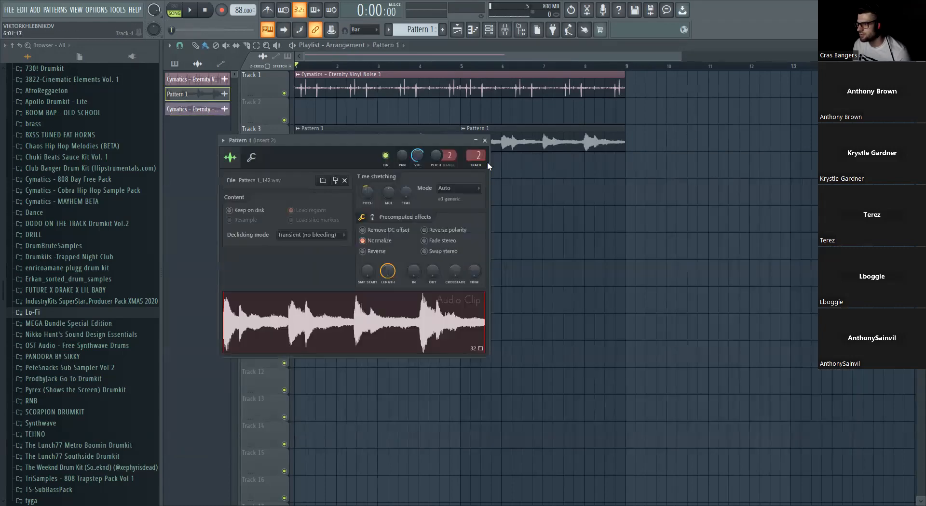
key(space)
key(F9)
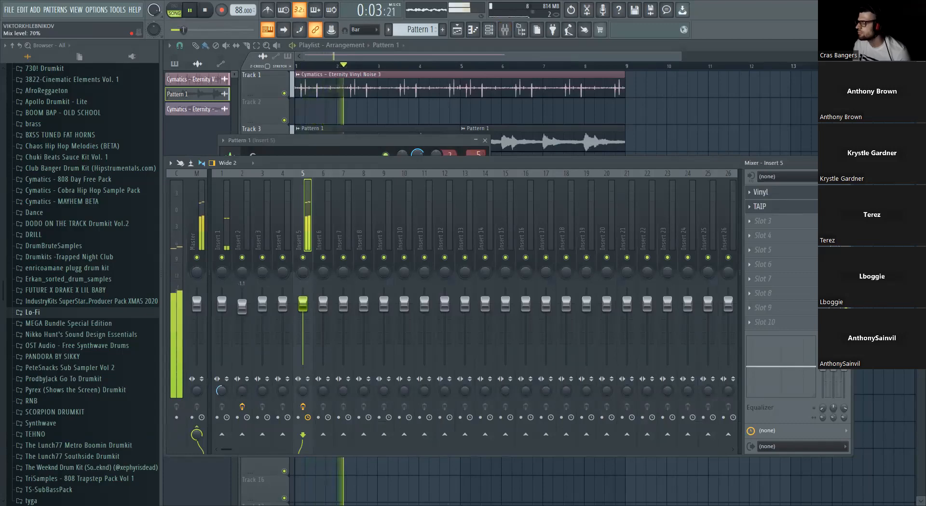
drag(303, 304, 303, 311)
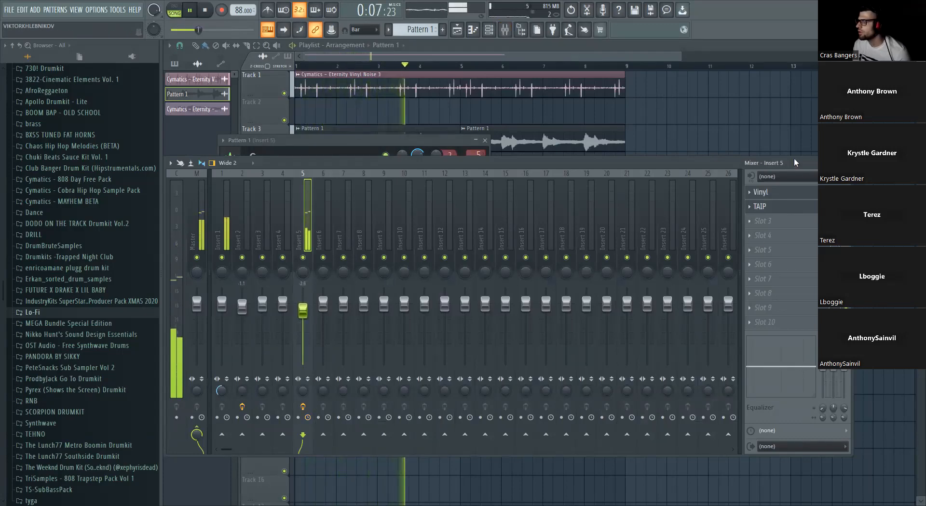
key(F5)
key(space)
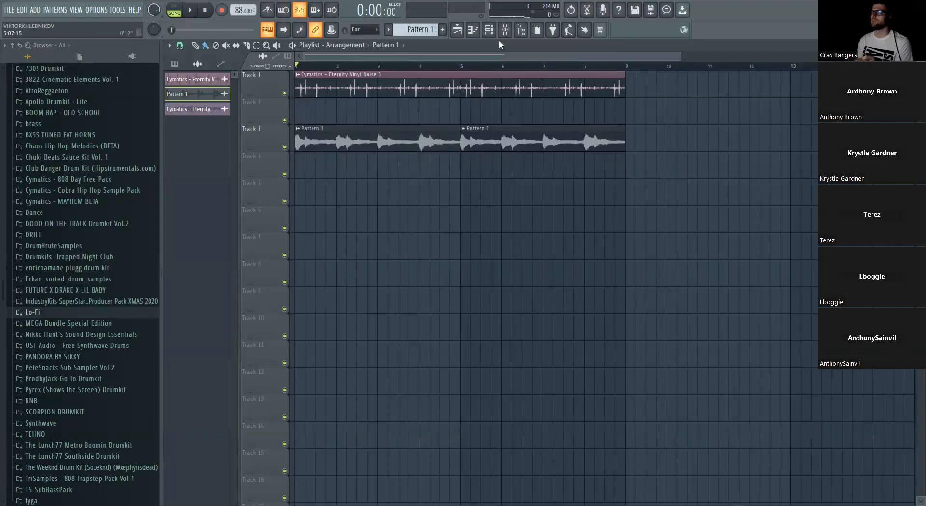
- Load Fruity Parametric EQ 2 in slot 4 of Insert 5, cutting the lows with band 1 and the highs with band 7
click(505, 30)
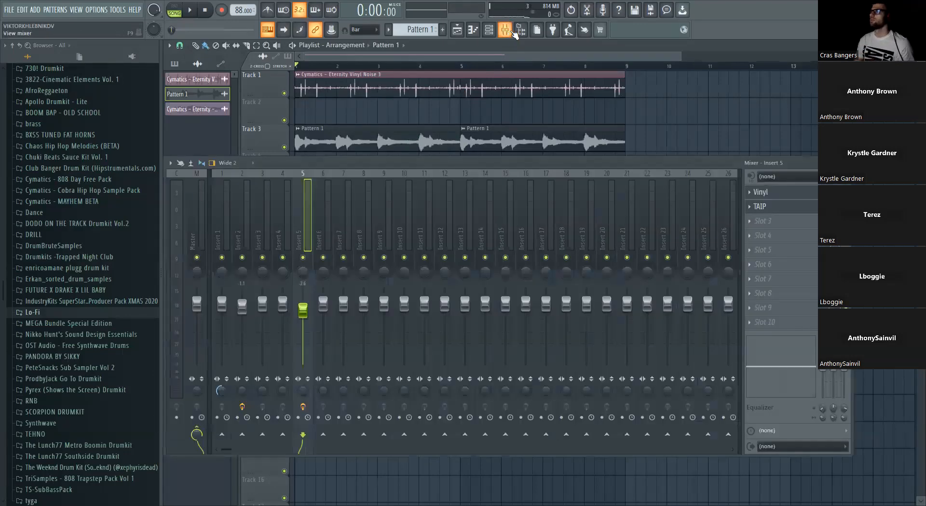
click(772, 235)
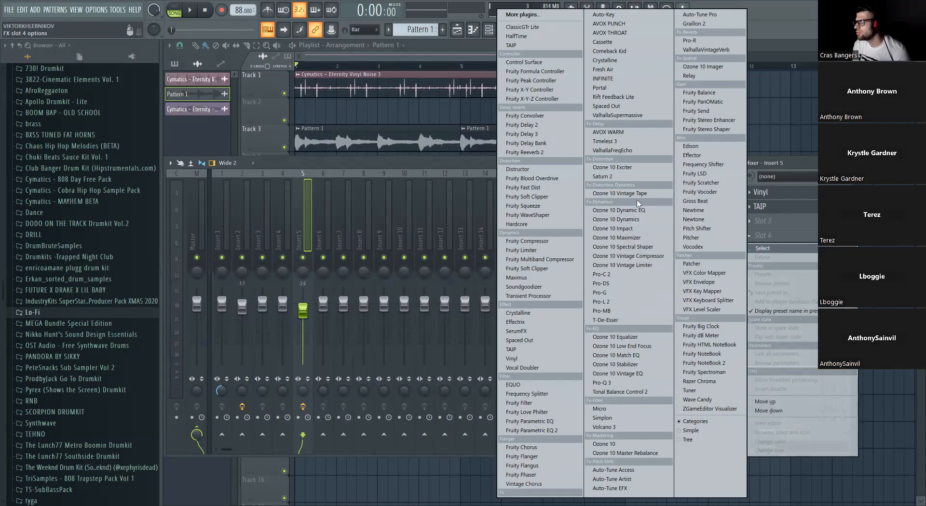
click(556, 430)
drag(288, 266, 428, 287)
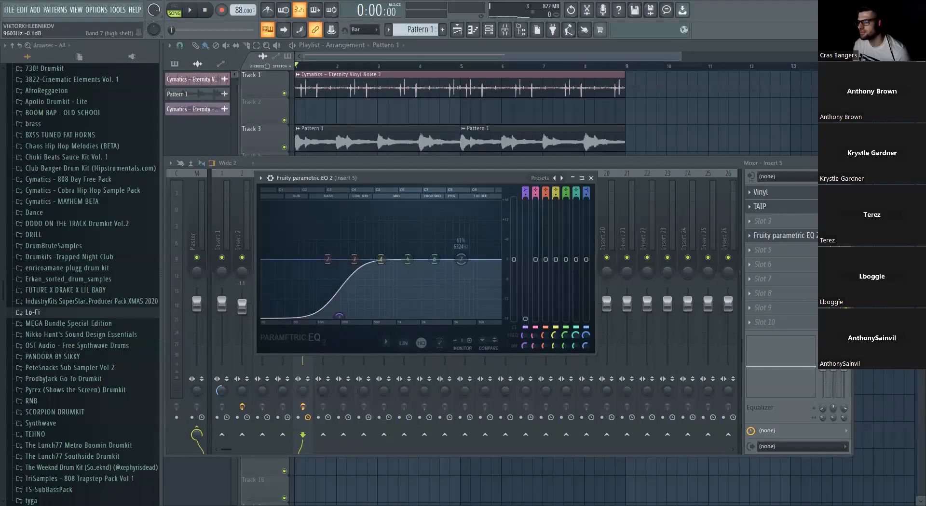
key(space)
drag(461, 259, 424, 316)
key(space)
key(space)
- Play the arrangement while checking the channel settings of the Pattern 1 and Vinyl Noise 3 clips and the Insert 5 mixer track
click(360, 135)
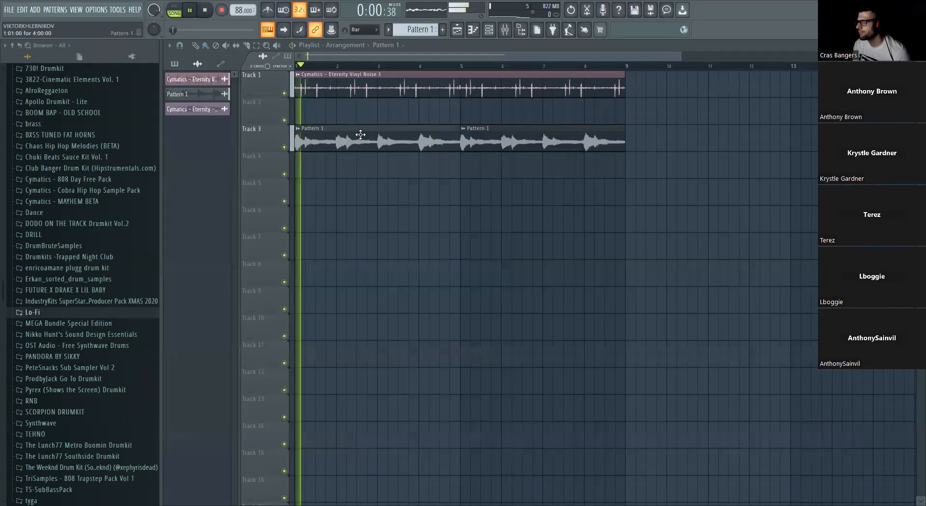
double_click(360, 135)
click(505, 30)
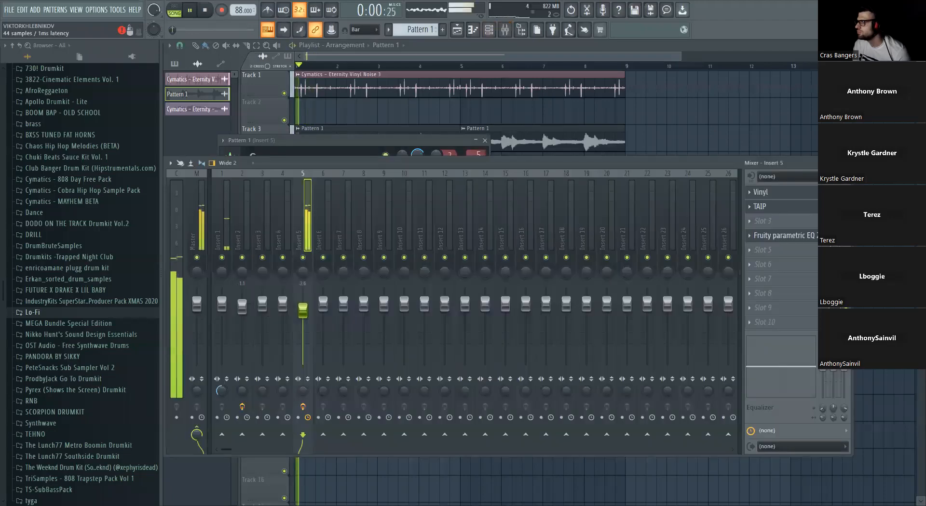
click(527, 146)
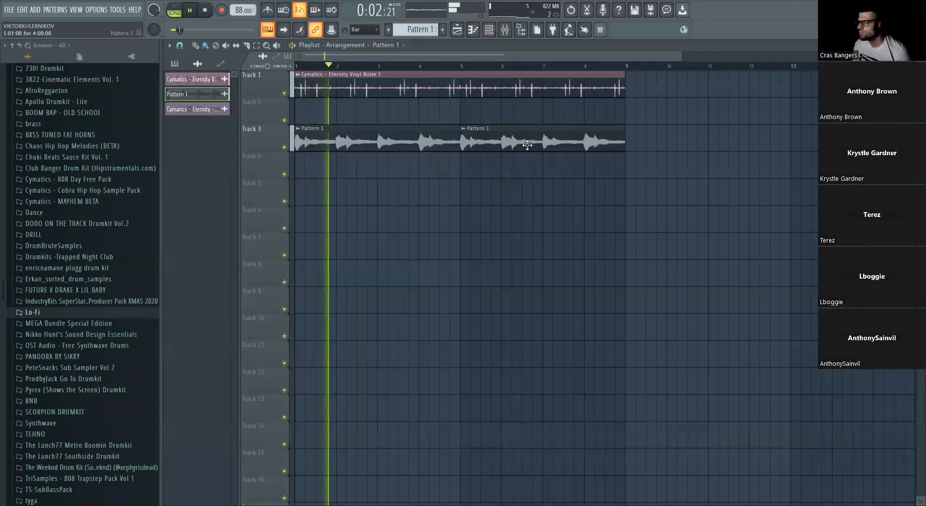
double_click(527, 145)
double_click(405, 89)
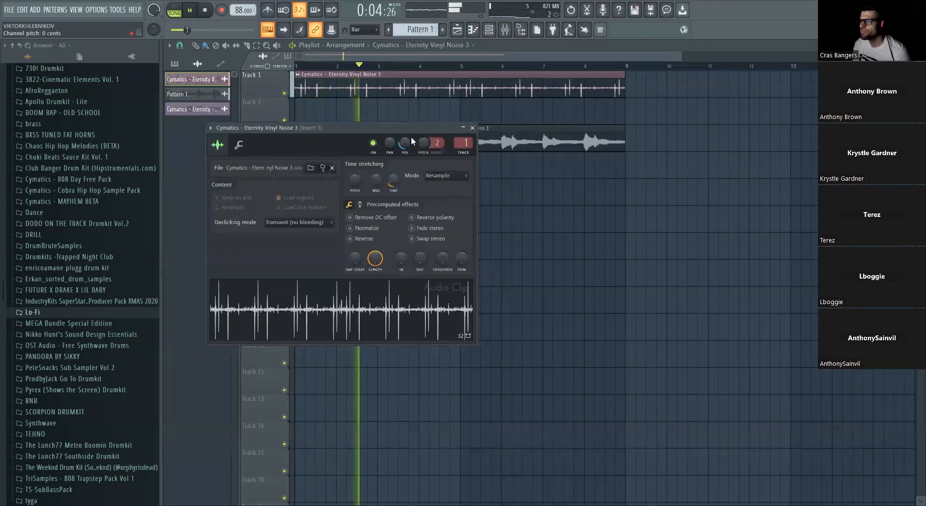
click(472, 128)
key(space)
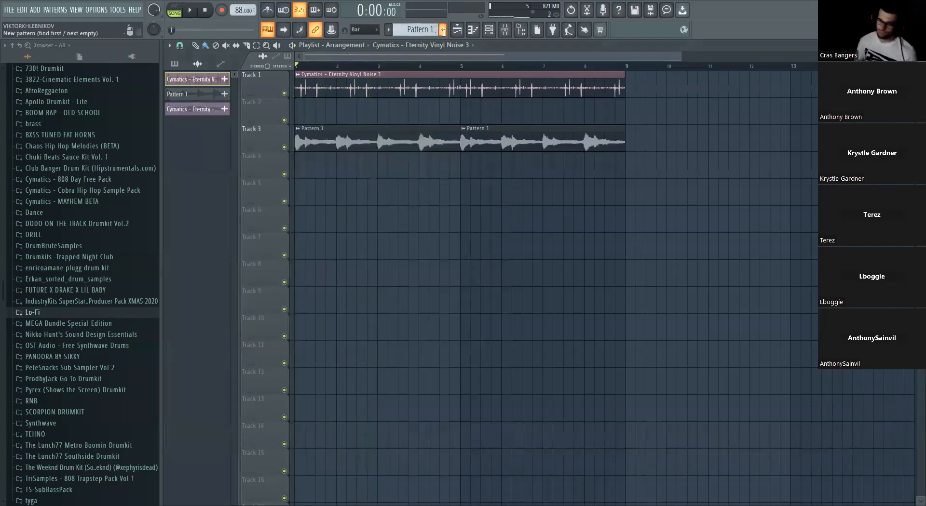
- Create a new pattern named Drums and place two consecutive four-bar clips of it on Track 4 from bar 1
click(443, 30)
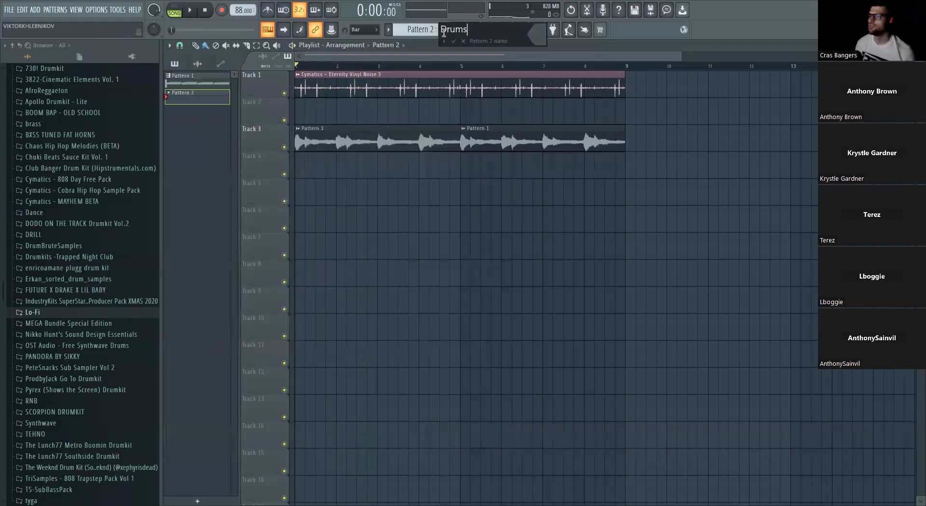
key(Return)
drag(358, 188, 463, 169)
key(ctrl+b)
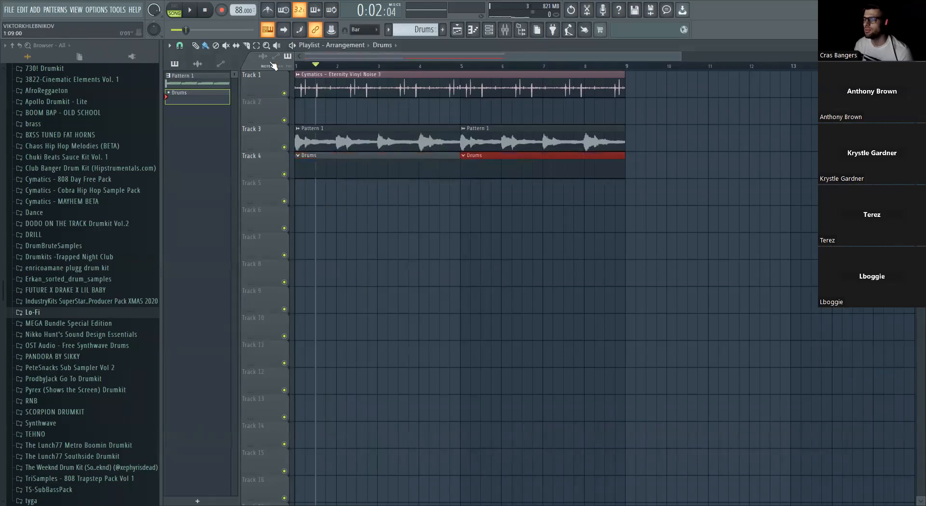
- Show the channel rack for the Drums pattern and move it down so the upper playlist tracks stay in view
scroll(112, 276, up, 8)
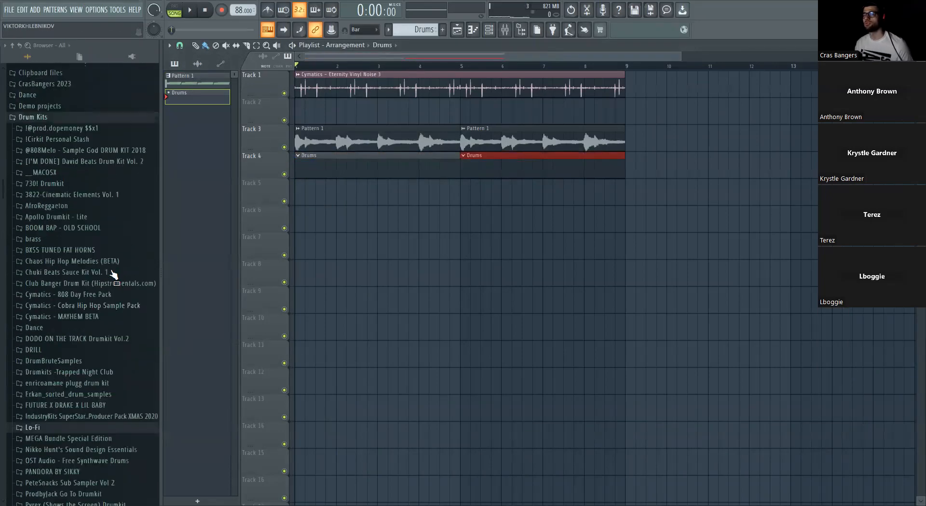
scroll(112, 275, down, 3)
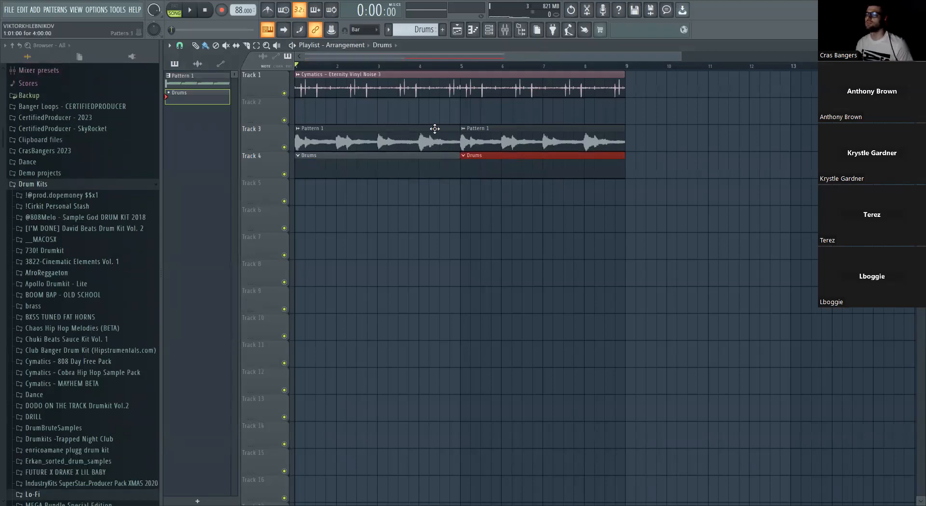
click(489, 29)
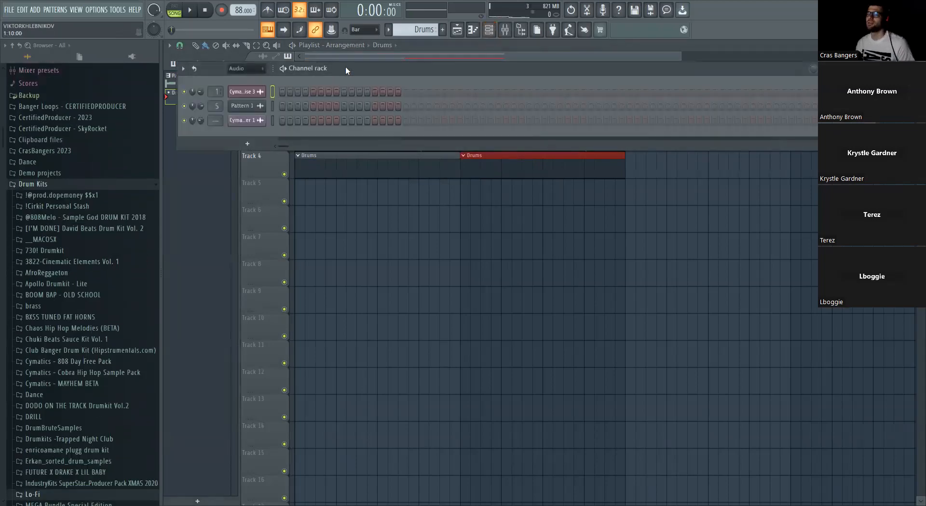
drag(346, 67, 339, 150)
- Find the kick samples in the Lo-Fi folder's lo-fi drum kit by itslucid and audition several of them
scroll(88, 299, down, 10)
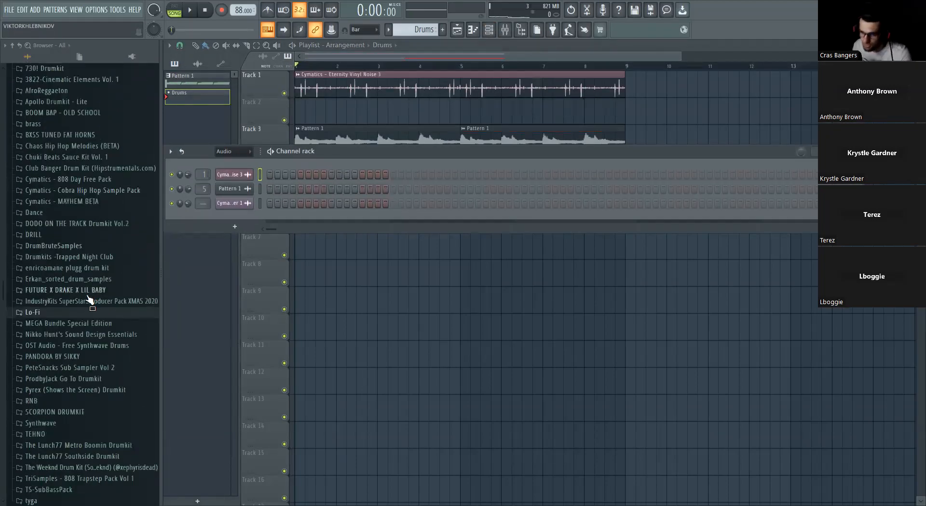
click(79, 313)
click(70, 285)
click(62, 241)
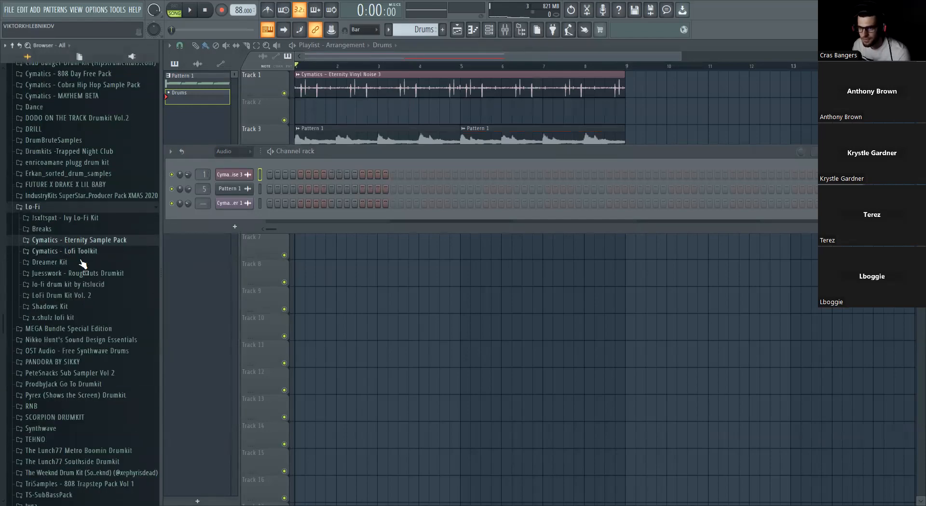
click(94, 288)
click(91, 307)
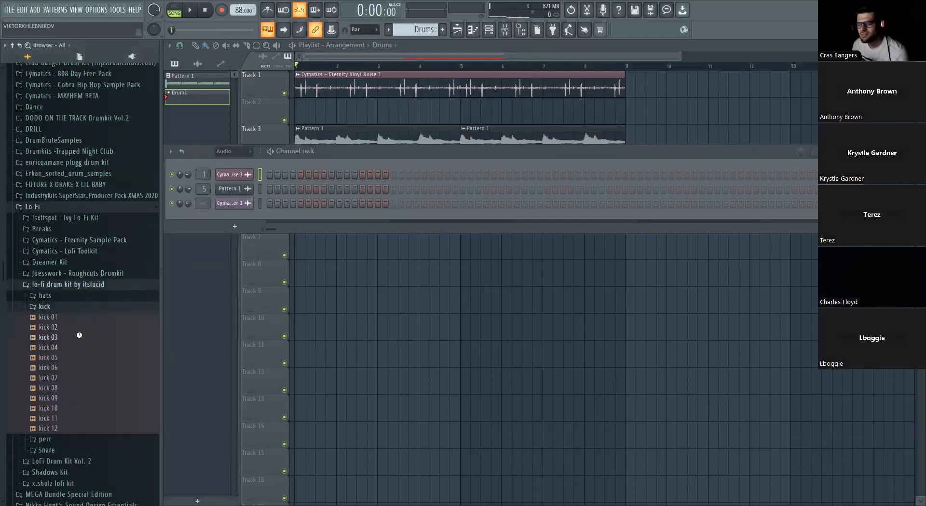
click(82, 368)
click(84, 359)
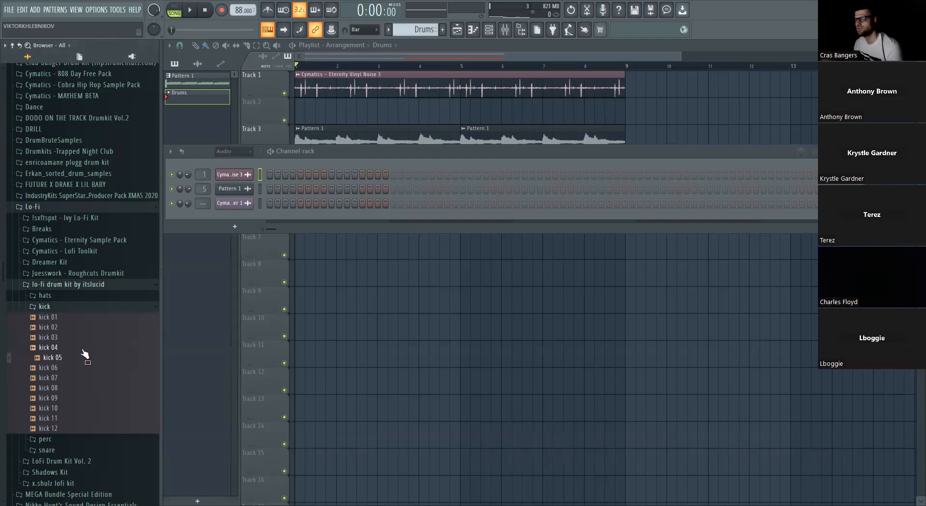
- Compare kicks in the itslucid kit and add kick 03 as a new channel in the channel rack
click(60, 309)
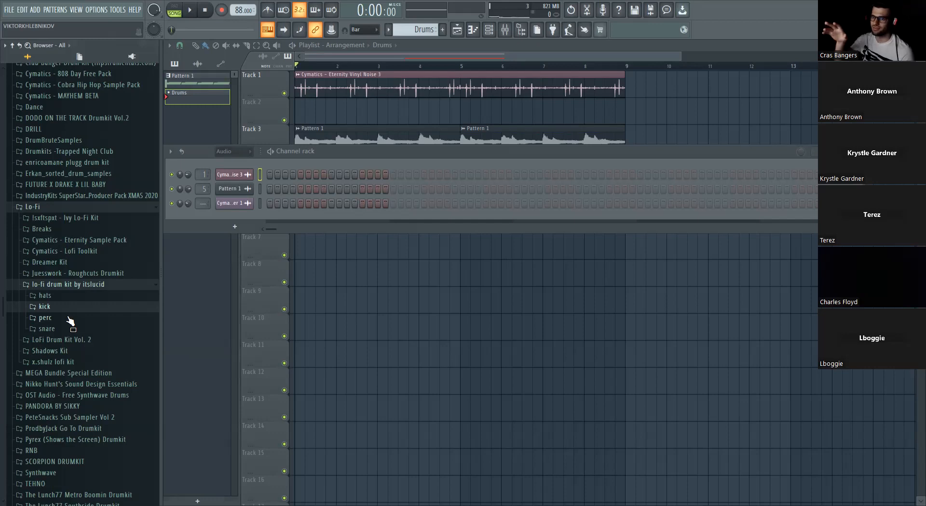
click(72, 308)
click(68, 347)
click(68, 339)
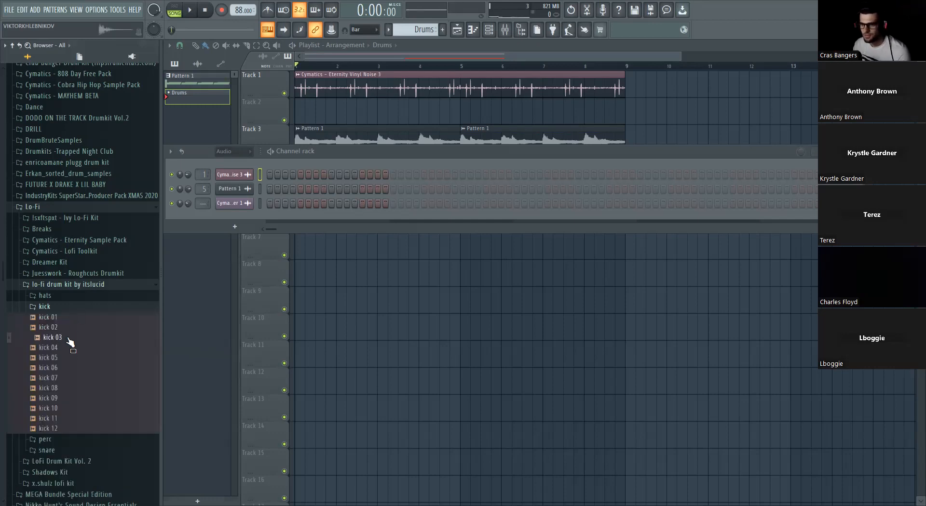
click(67, 329)
click(69, 339)
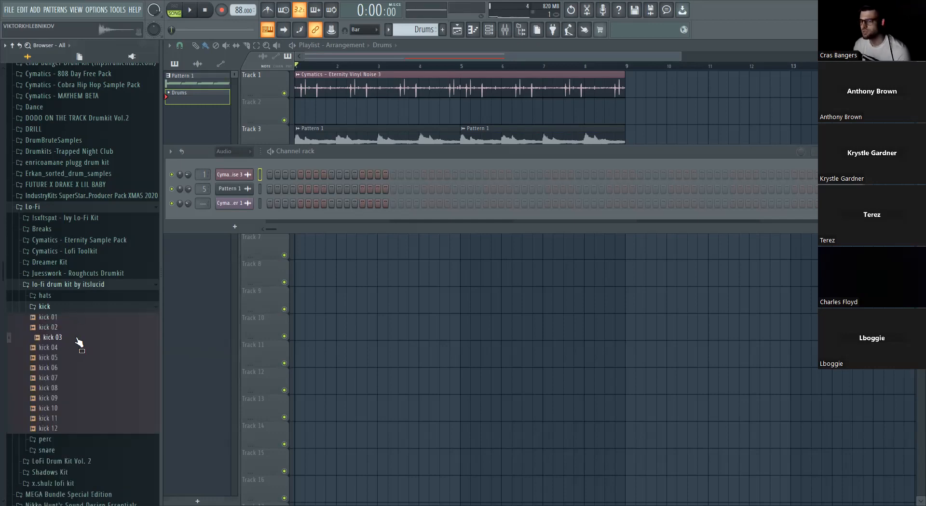
drag(80, 343, 199, 204)
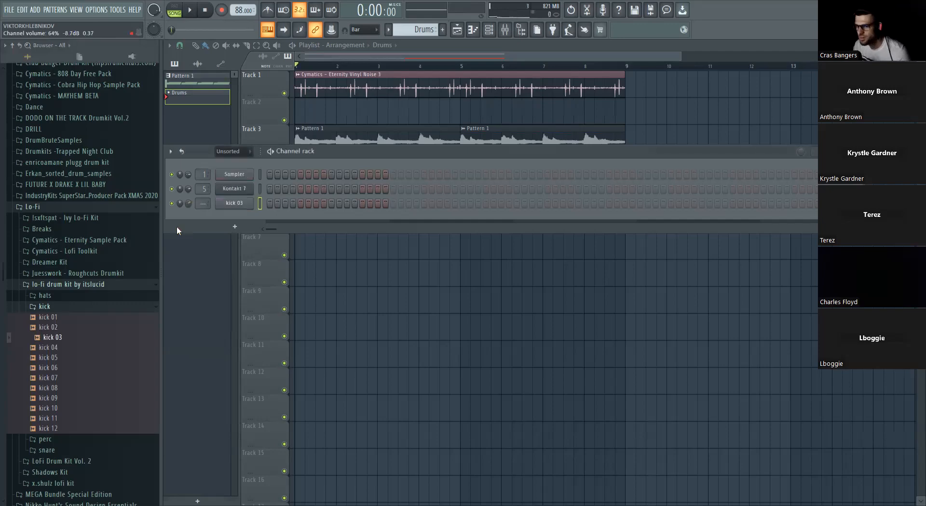
- Audition the snare samples in the lo-fi drum kit by itslucid
click(57, 307)
click(64, 332)
click(68, 339)
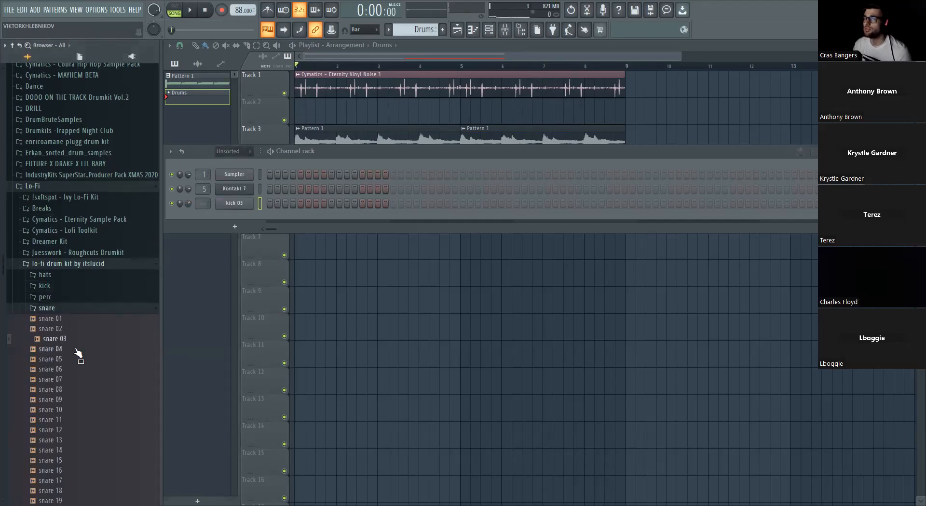
scroll(82, 355, down, 4)
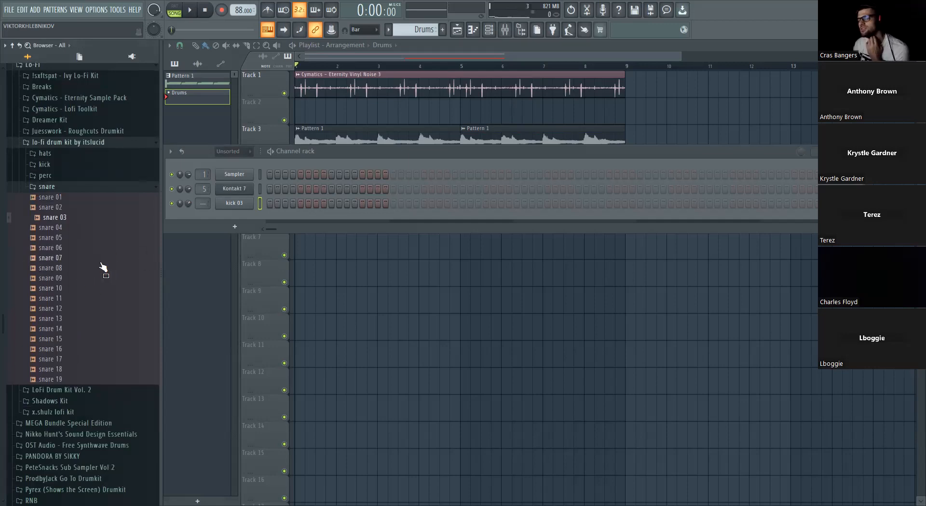
click(75, 228)
click(76, 248)
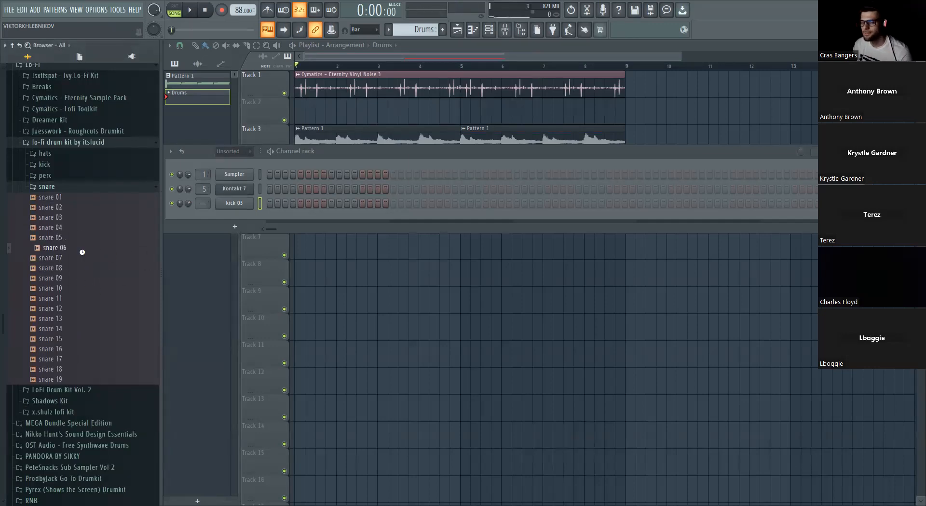
click(83, 299)
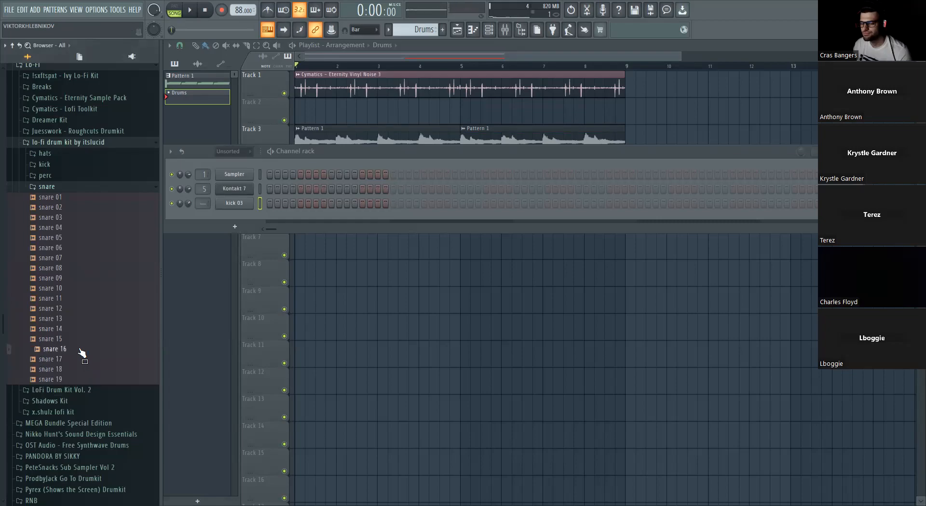
- Add likethis snare from the Juesswork - Roughcuts Drumkit's Snare folder as a new channel
click(91, 142)
click(87, 131)
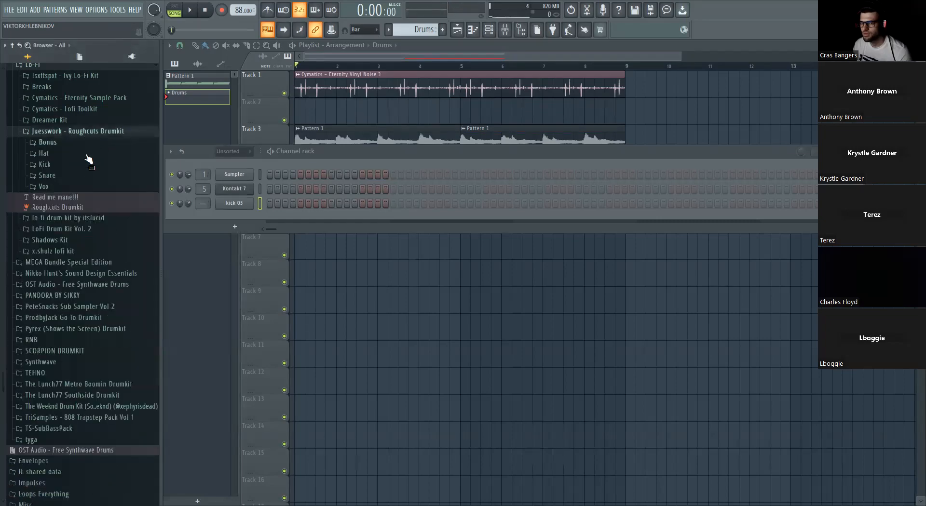
click(81, 178)
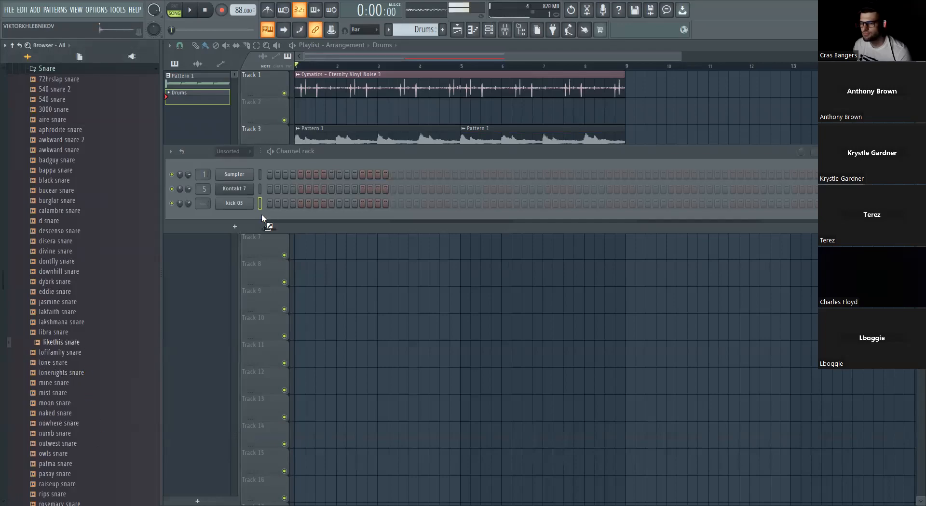
scroll(75, 276, up, 5)
click(70, 267)
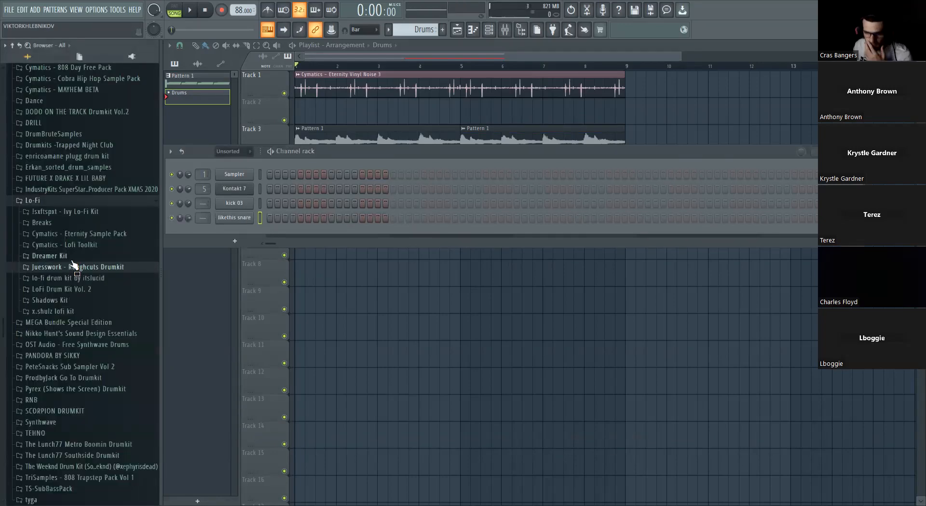
- Audition the Dreamer Kit's percussion and add Judas Rimshot from its Rimshots folder as a new channel
click(73, 257)
click(73, 323)
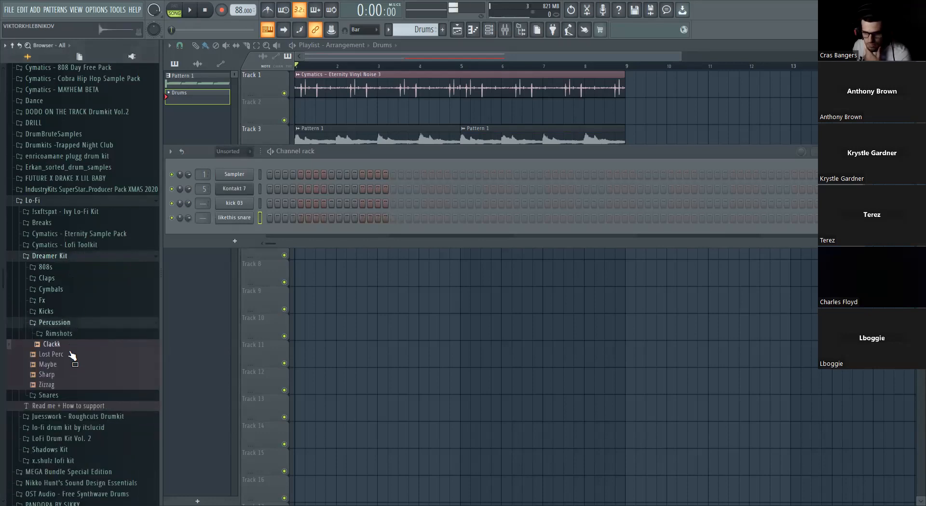
click(76, 334)
click(74, 363)
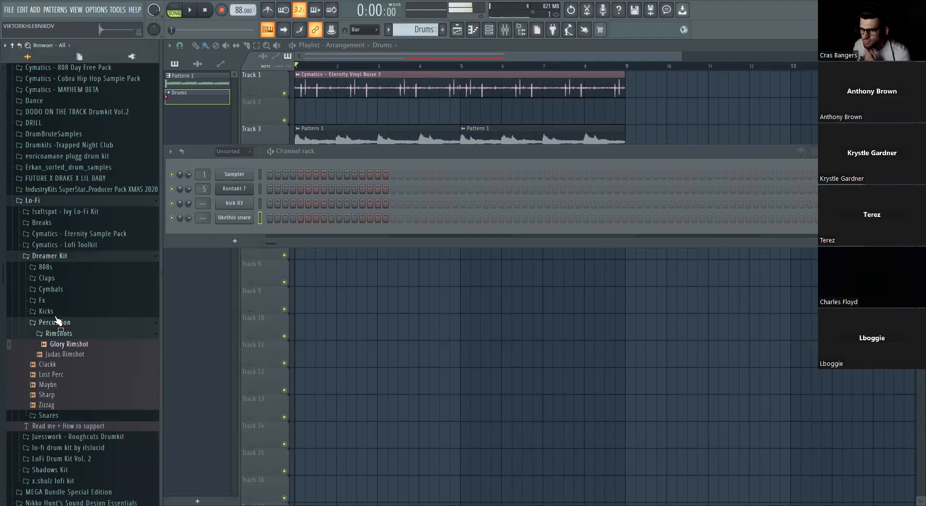
click(60, 323)
- Audition the snare samples in the Dreamer Kit
click(61, 334)
click(62, 354)
click(70, 374)
click(76, 384)
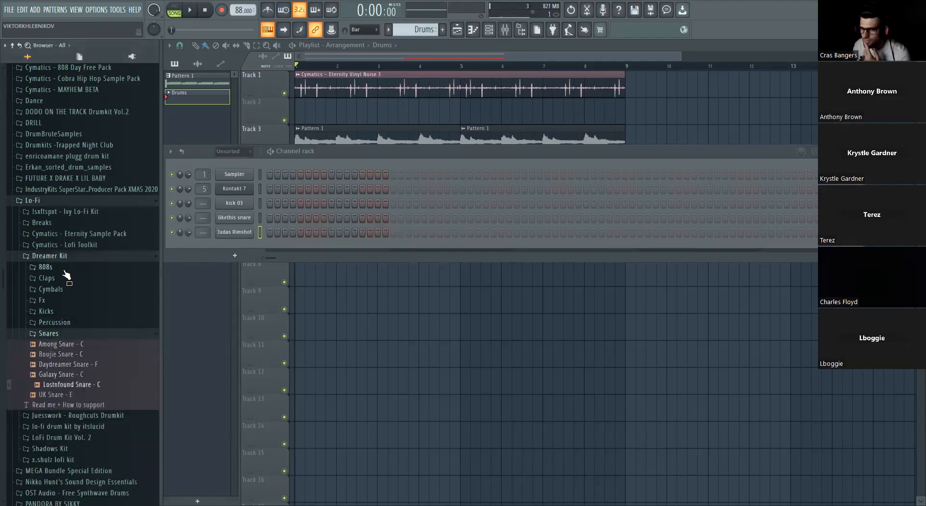
click(60, 257)
- Add Hurt Snare from the Ivy Lo-Fi Kit's #3 Snares & Claps drum folder as a new channel
click(62, 200)
click(64, 201)
click(69, 211)
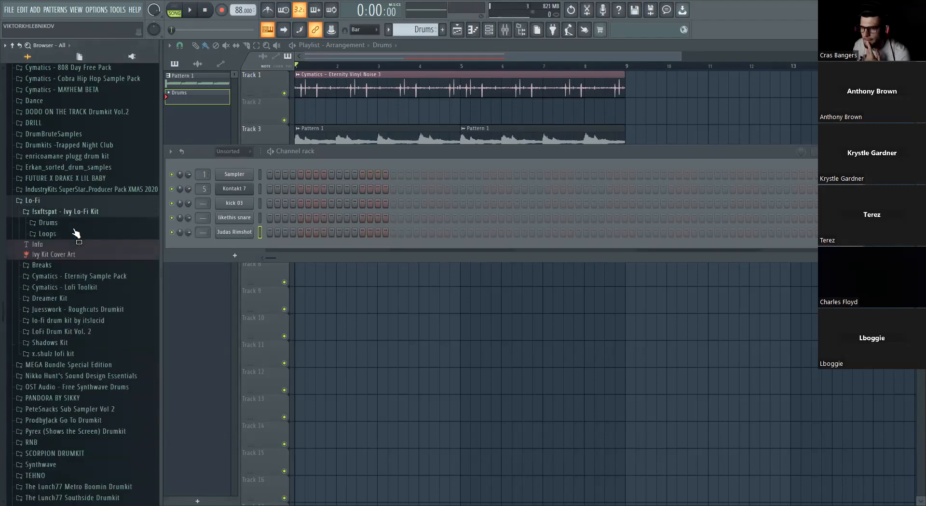
click(59, 226)
click(81, 256)
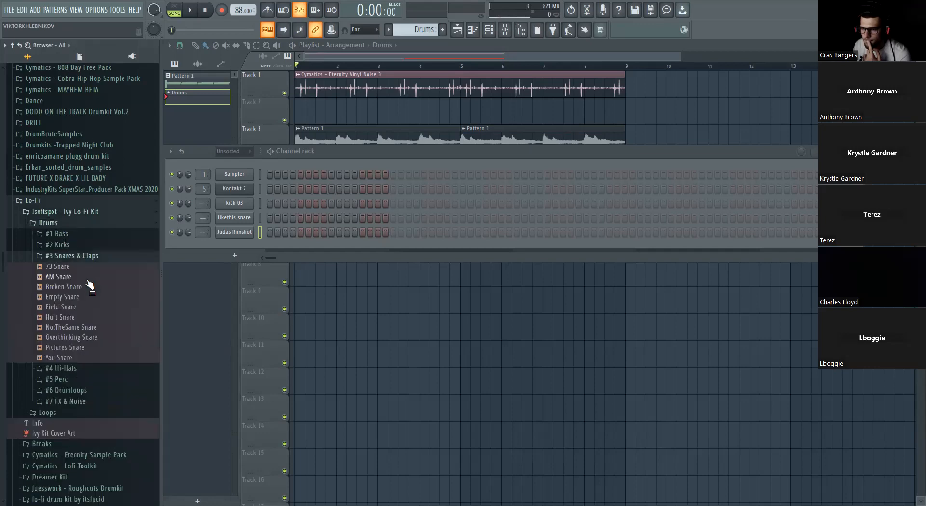
click(88, 297)
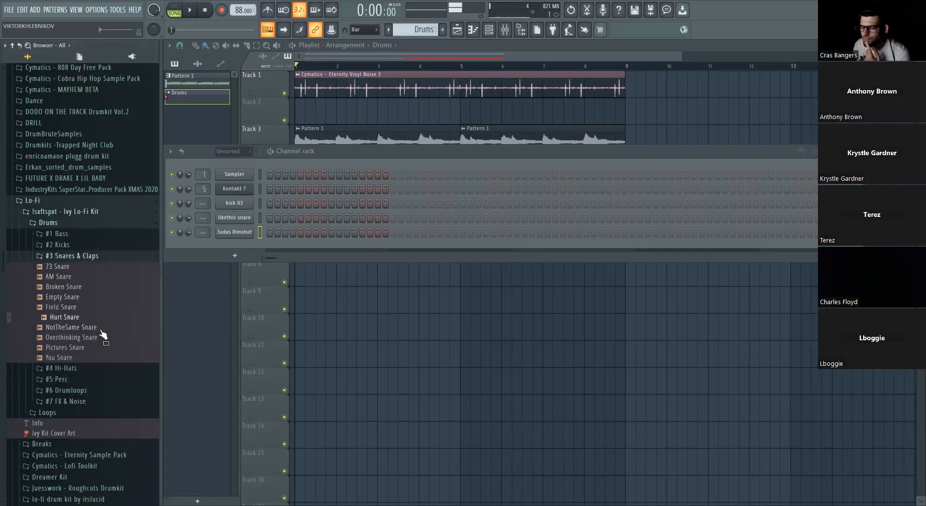
click(74, 254)
- Audition the Ivy Lo-Fi Kit's #2 Kicks and add Tears Kick as a new channel
click(74, 246)
click(80, 277)
click(86, 308)
click(90, 318)
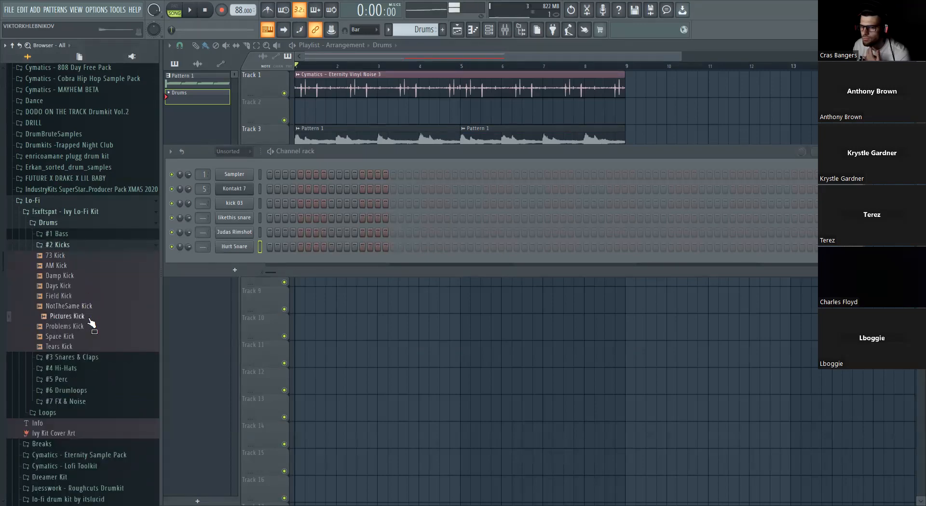
click(89, 327)
click(87, 337)
click(89, 347)
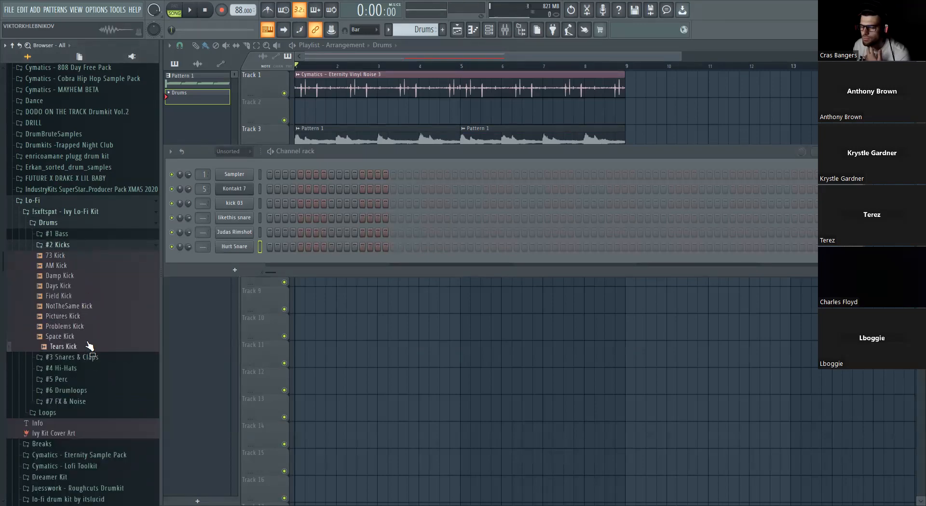
click(68, 247)
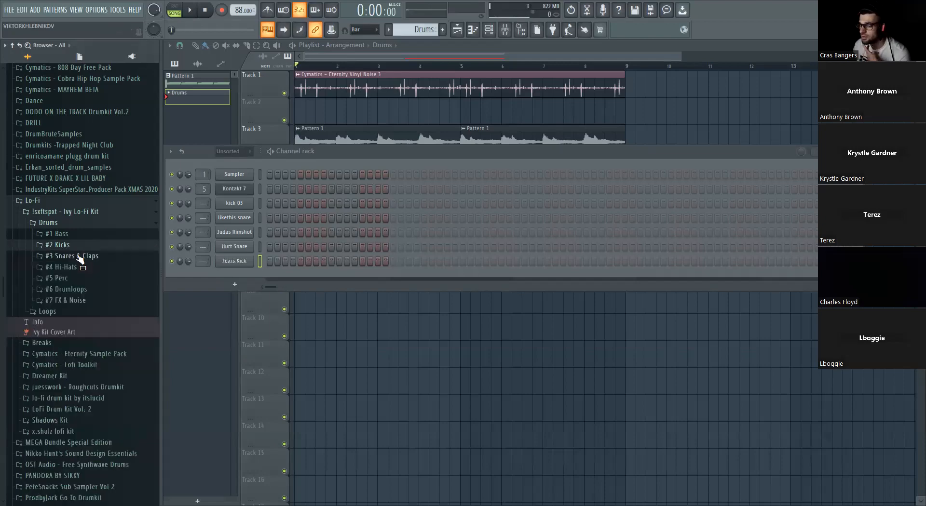
- Audition the samples in the Ivy Lo-Fi Kit's #1 Bass folder
click(75, 235)
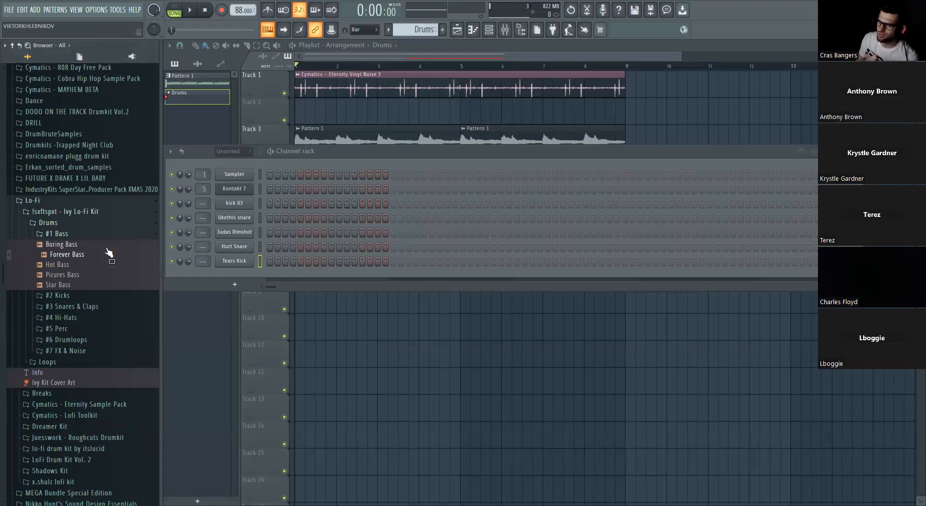
key(Up)
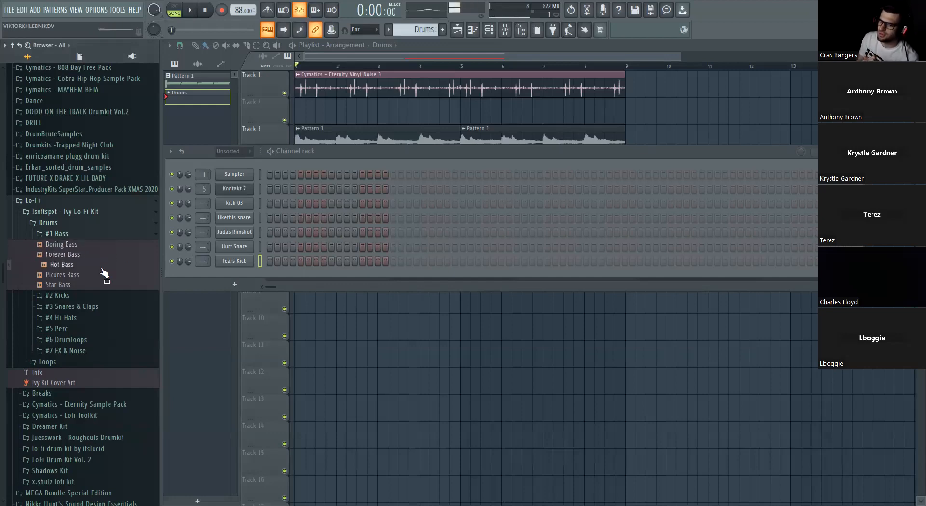
key(Down)
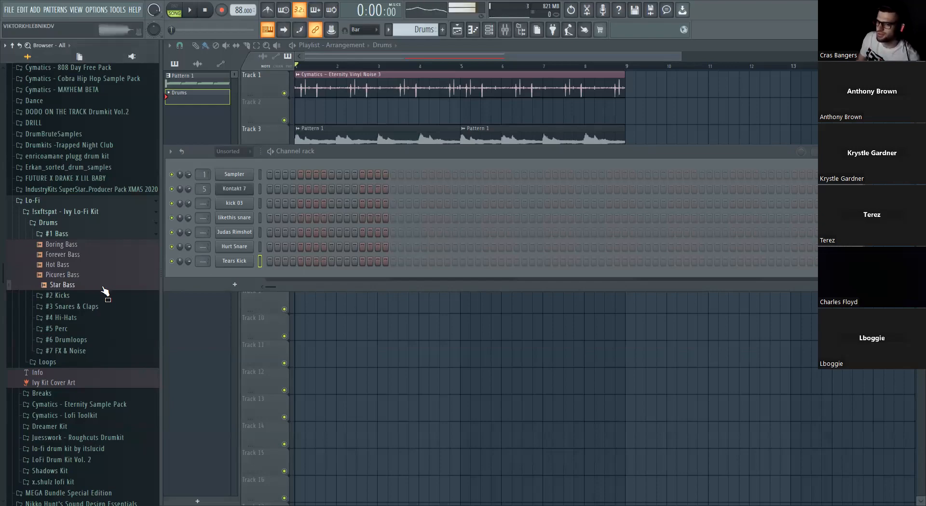
click(90, 310)
click(89, 310)
- Audition the Ivy Lo-Fi Kit's #4 Hi-Hats and add Forest Hi-Hat as a new channel
click(87, 320)
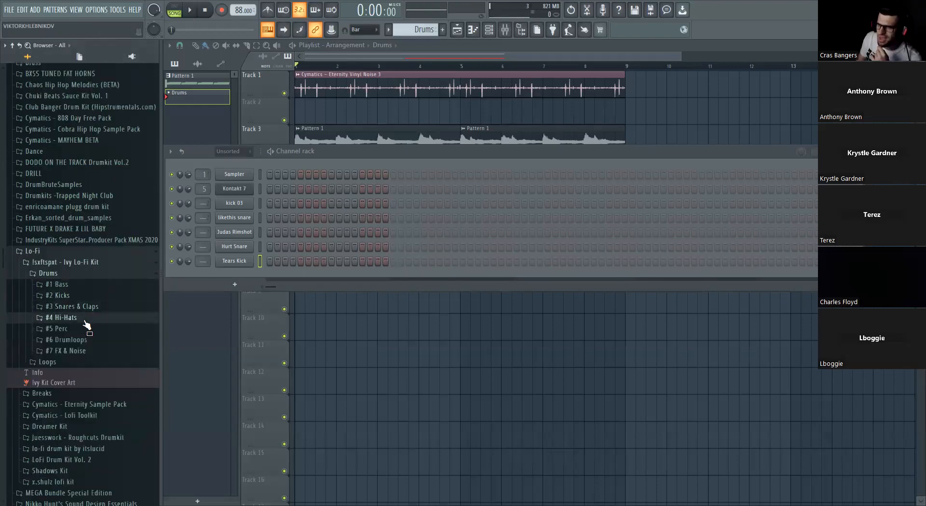
click(89, 352)
click(89, 371)
click(90, 382)
drag(93, 400, 91, 385)
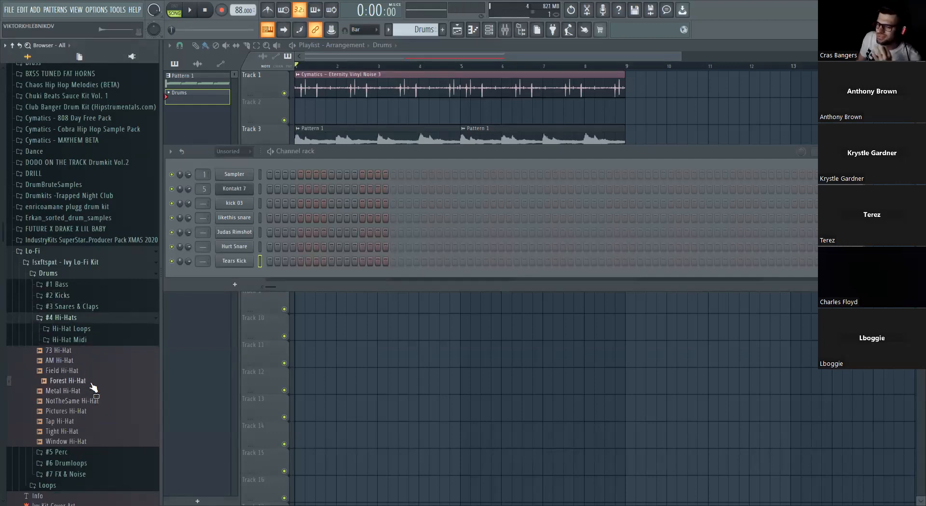
drag(191, 276, 189, 275)
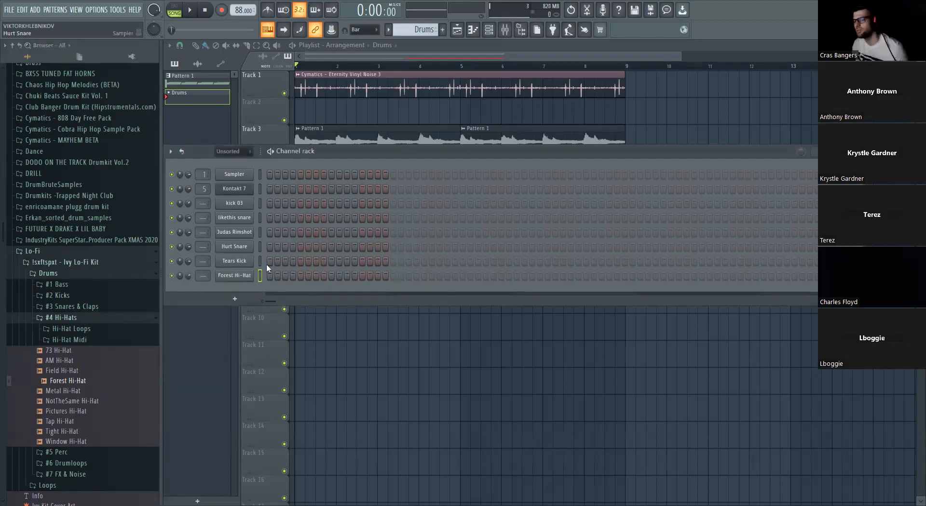
- Try a Judas Rimshot hit on step 5 of the Drums pattern while playing the arrangement
click(301, 232)
key(space)
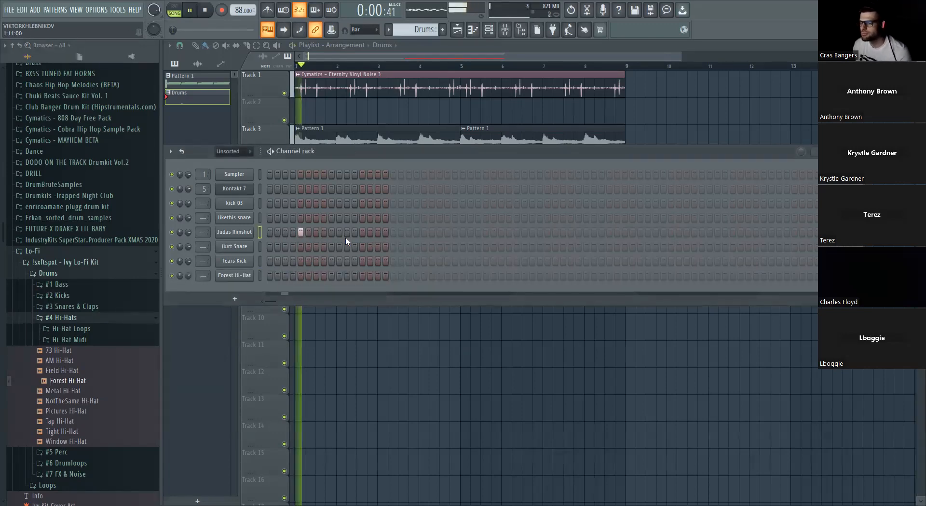
click(361, 232)
click(362, 233)
key(space)
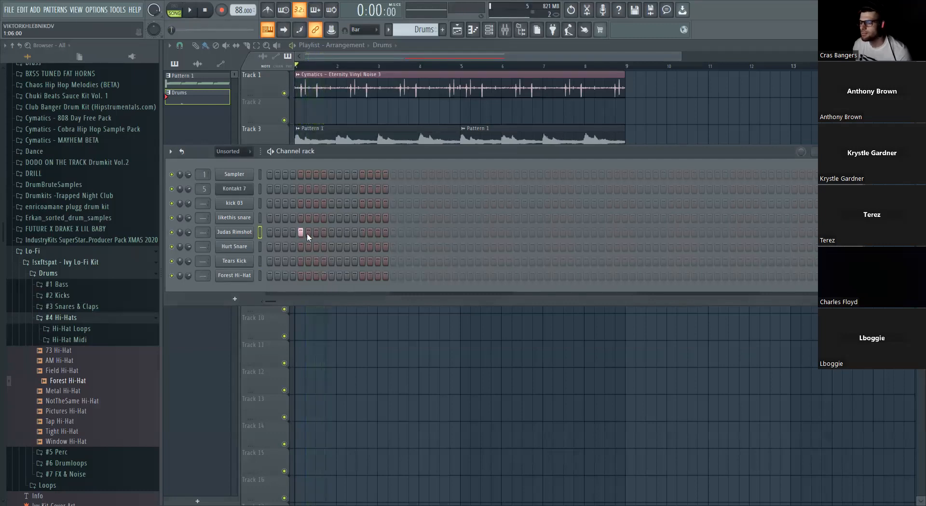
- Put a likethis snare hit on step 5 in place of the rimshot and play the arrangement to check it
click(300, 218)
key(space)
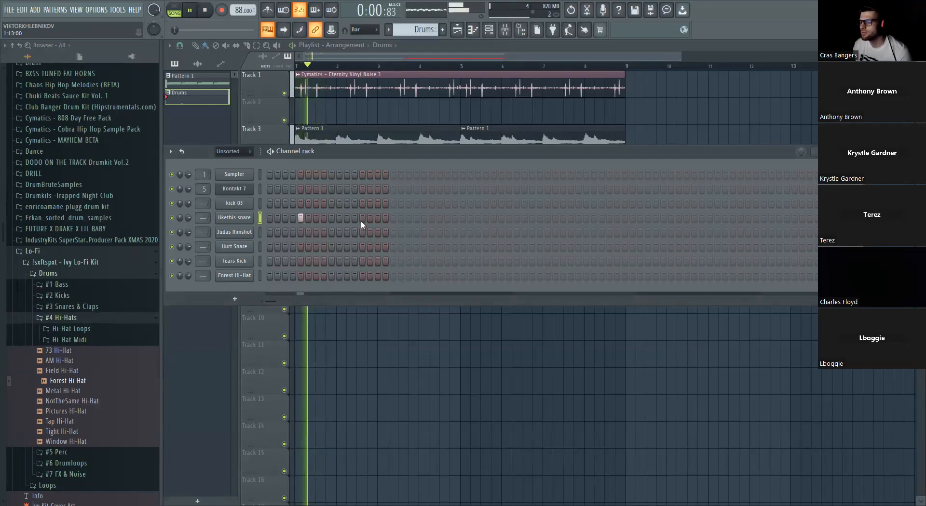
key(space)
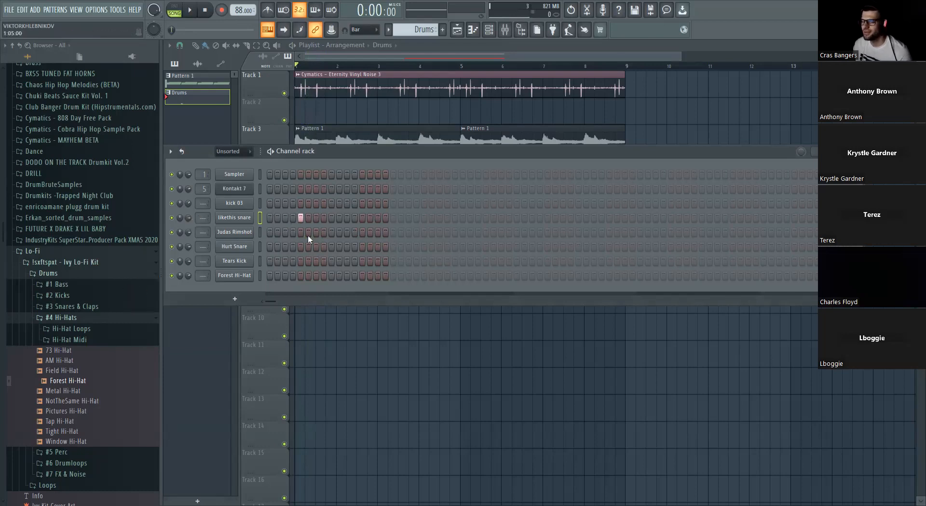
key(space)
- Add a Hurt Snare hit on step 5 of the Drums pattern to layer the likethis snare, and play it briefly
key(space)
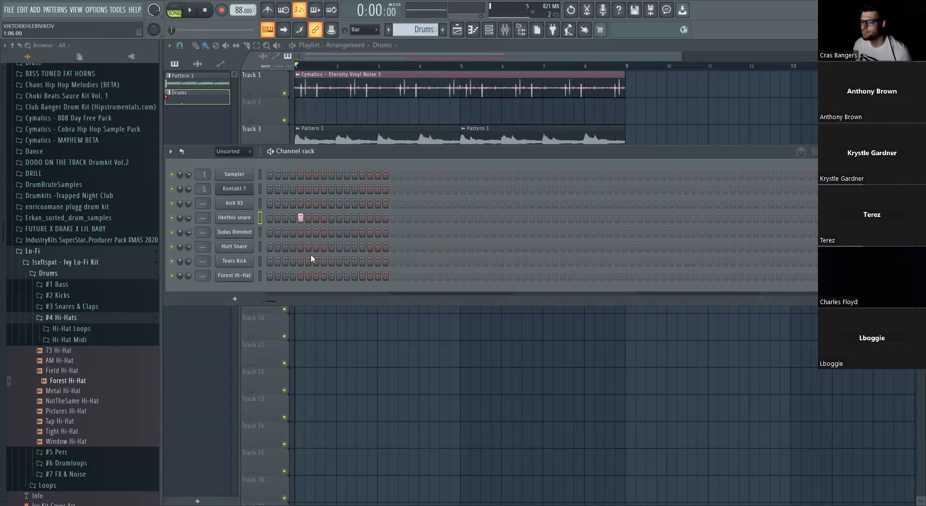
click(296, 221)
key(space)
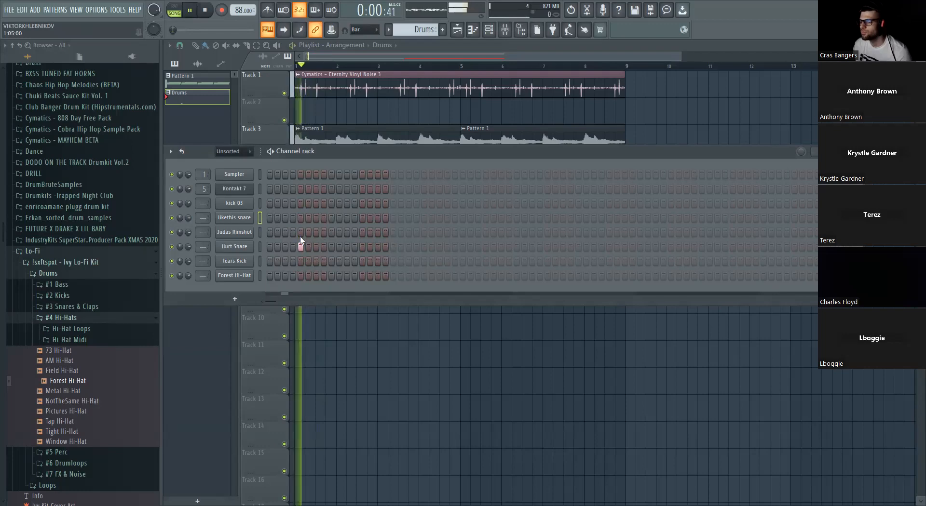
- Add layered likethis snare and Hurt Snare hits on steps 13, 21, 29, 37, 45, 53 and 61 while playing the arrangement
key(space)
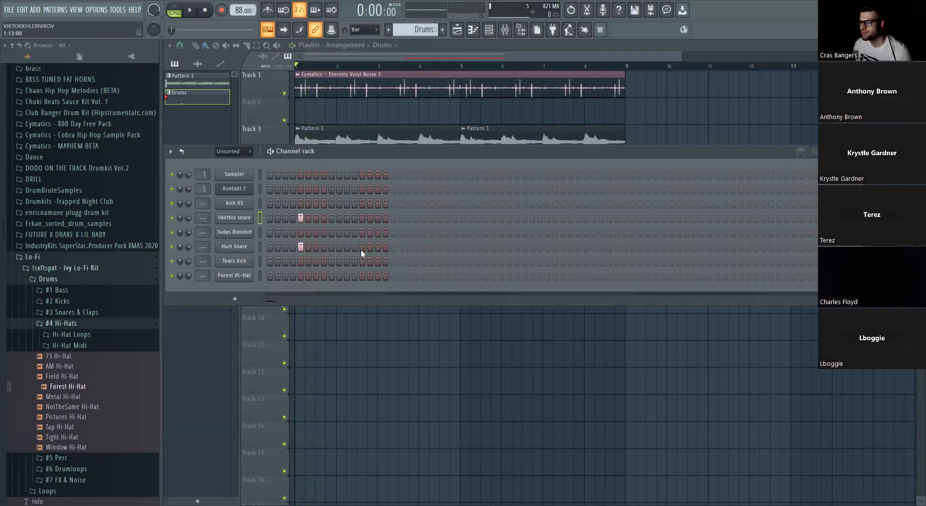
click(363, 247)
key(space)
click(362, 218)
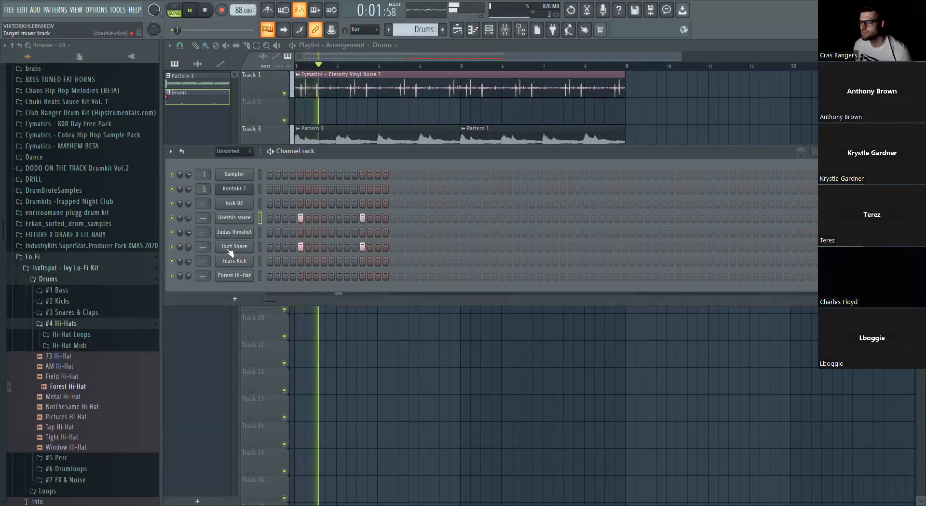
click(424, 218)
click(424, 247)
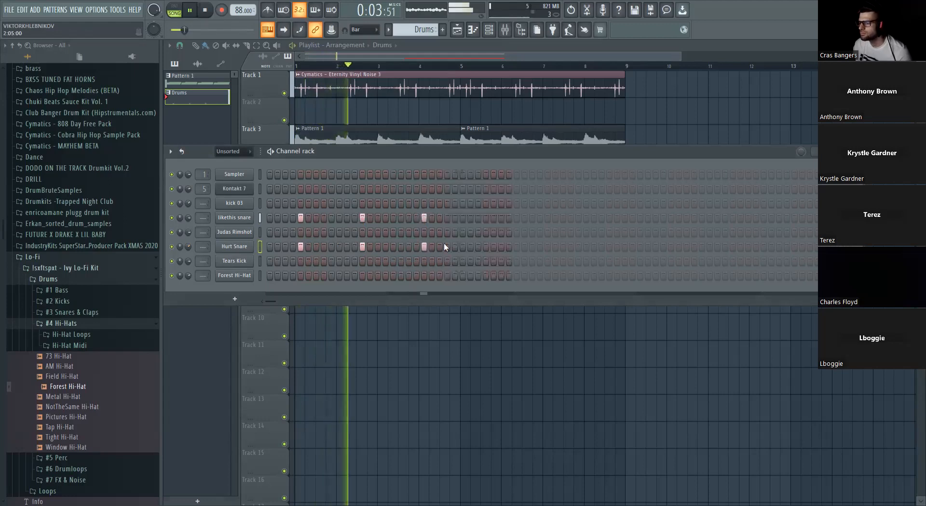
click(485, 218)
click(486, 247)
click(547, 218)
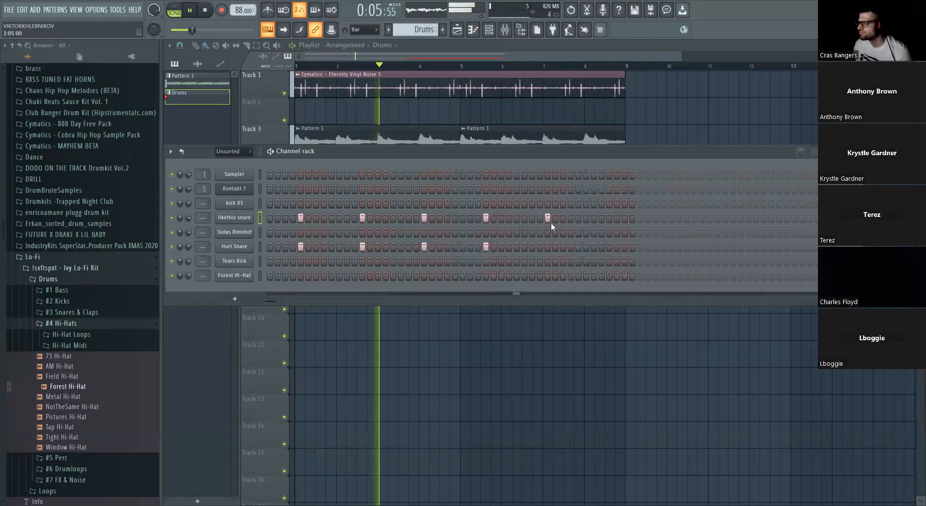
click(548, 247)
click(610, 218)
click(610, 247)
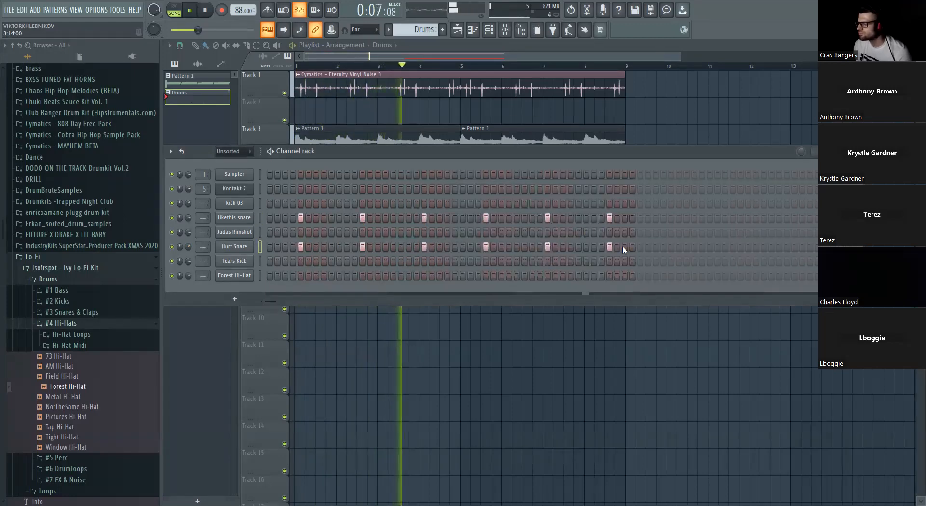
click(671, 218)
click(671, 247)
click(733, 218)
click(733, 247)
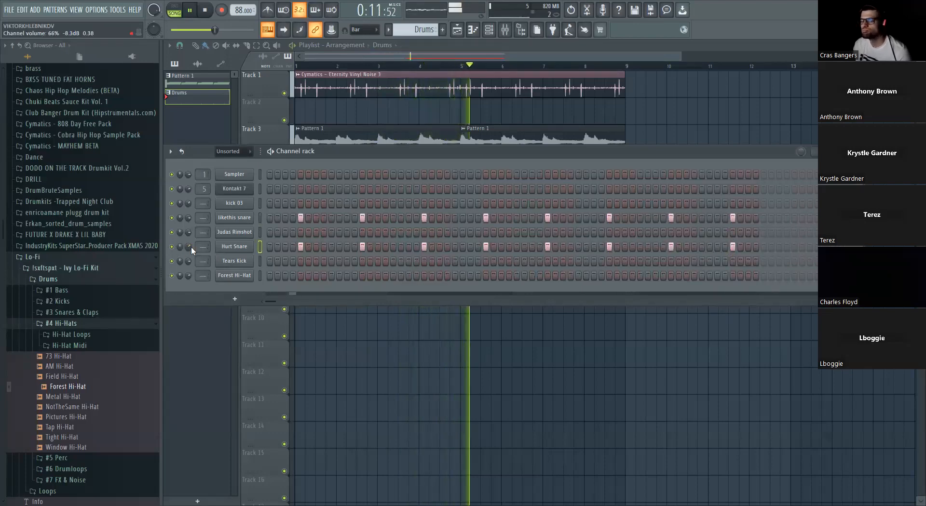
key(space)
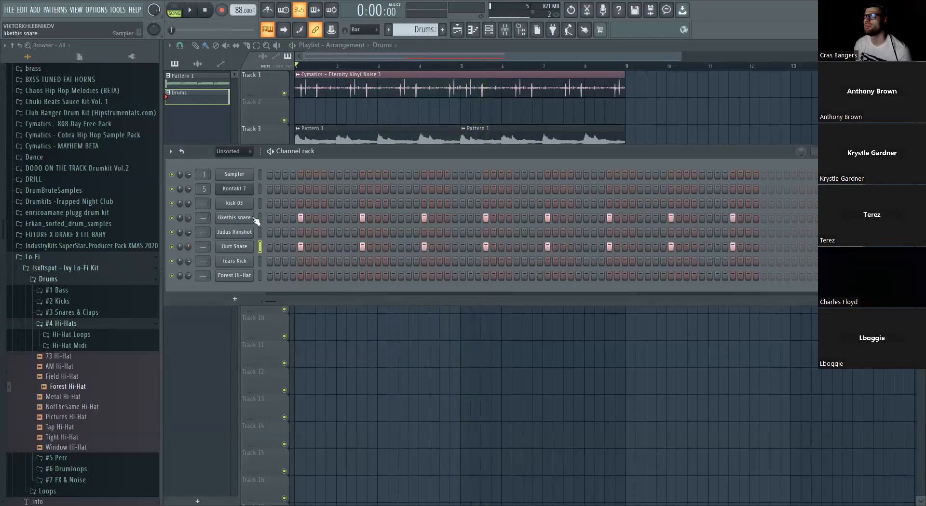
- Set the boost among the likethis snare sampler's precomputed effects to 2%
click(252, 218)
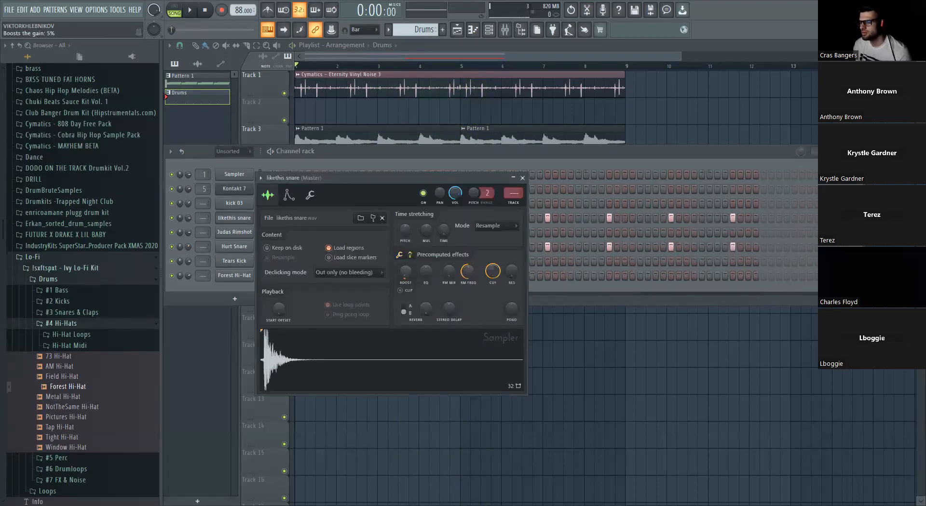
mouse_move(419, 307)
mouse_down()
mouse_move(419, 291)
mouse_move(418, 306)
mouse_up()
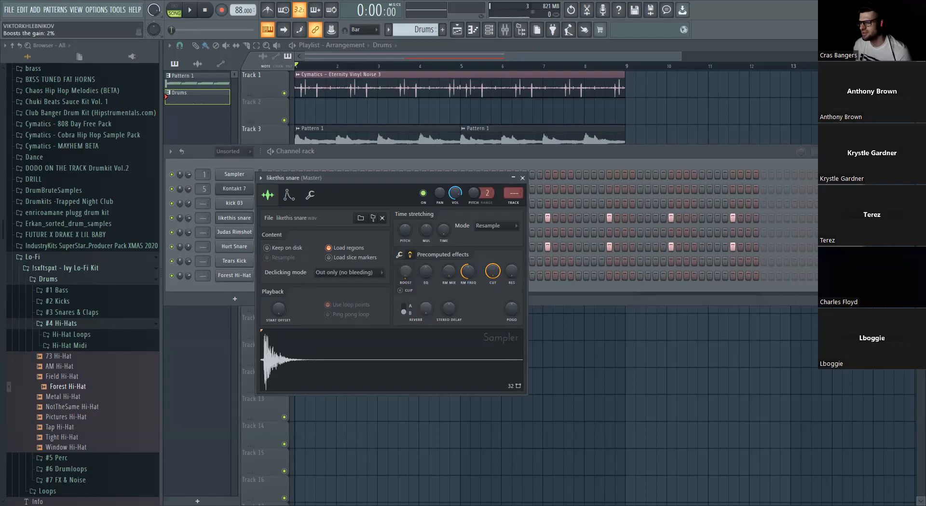
click(410, 256)
key(Escape)
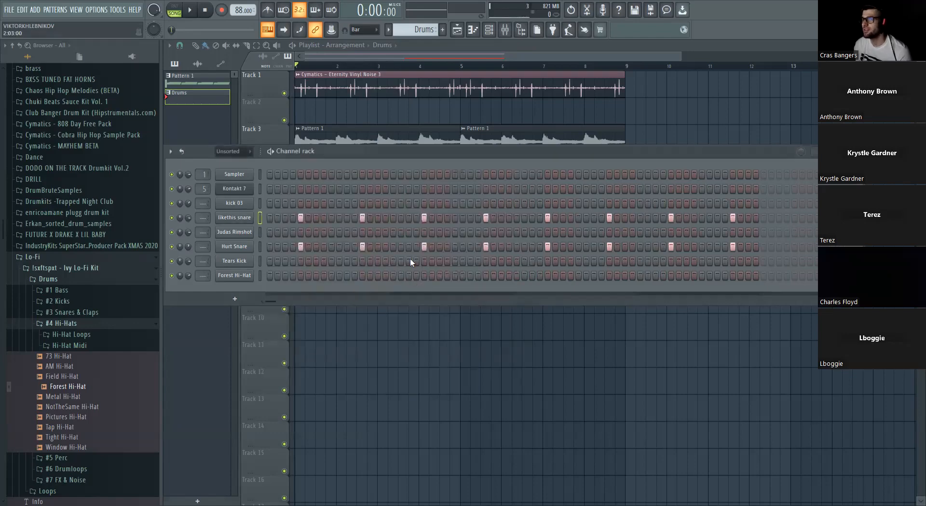
- Fill each 2 steps of the Forest Hi-Hat channel and listen to it in the arrangement
key(space)
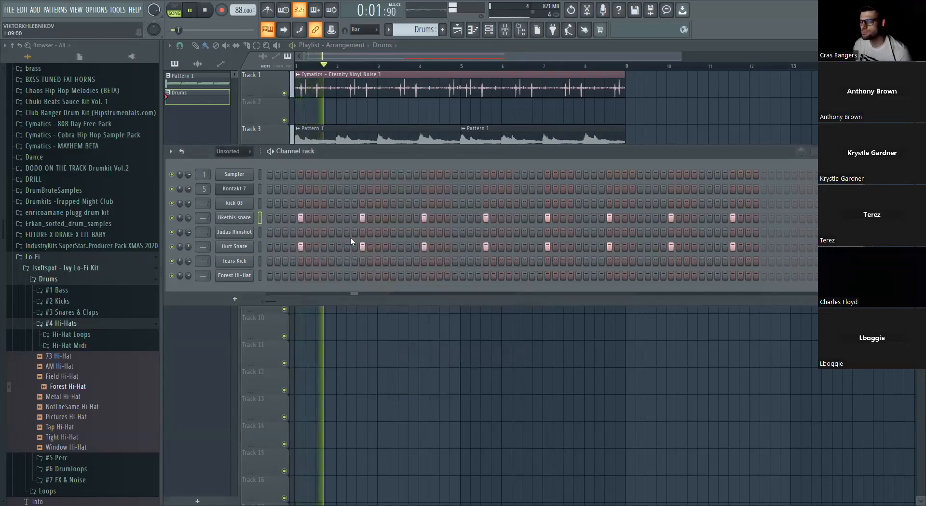
right_click(261, 273)
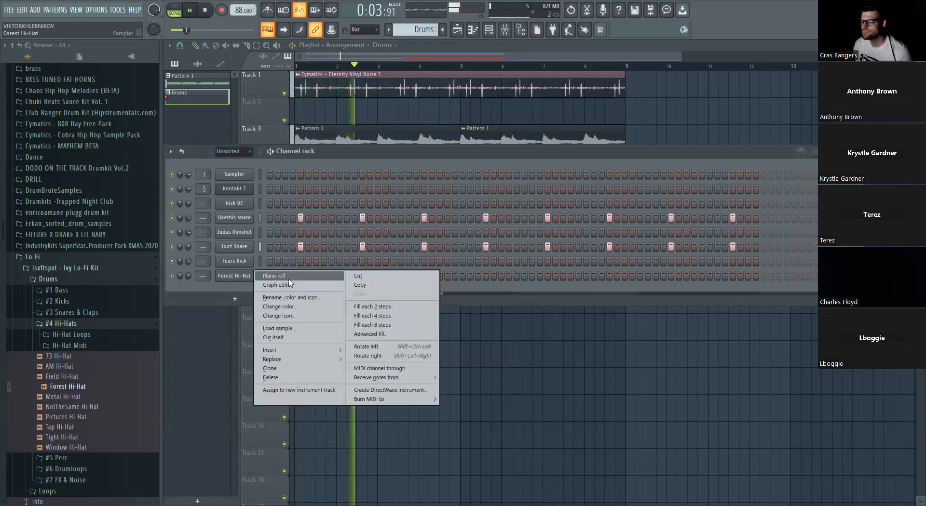
click(372, 308)
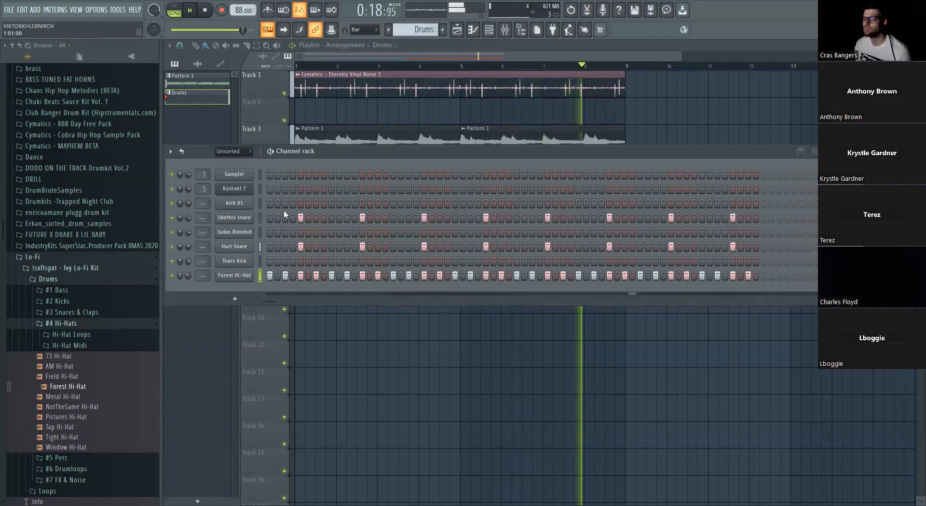
key(space)
- Program kick 03 hits on steps 1, 11, 17, 27, 33, 43, 49, 59 and 63 during playback
click(272, 206)
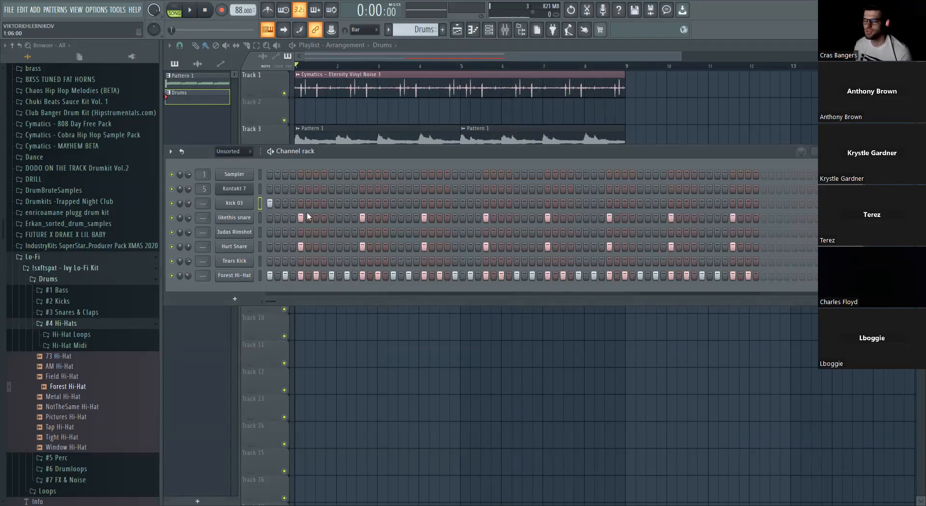
key(space)
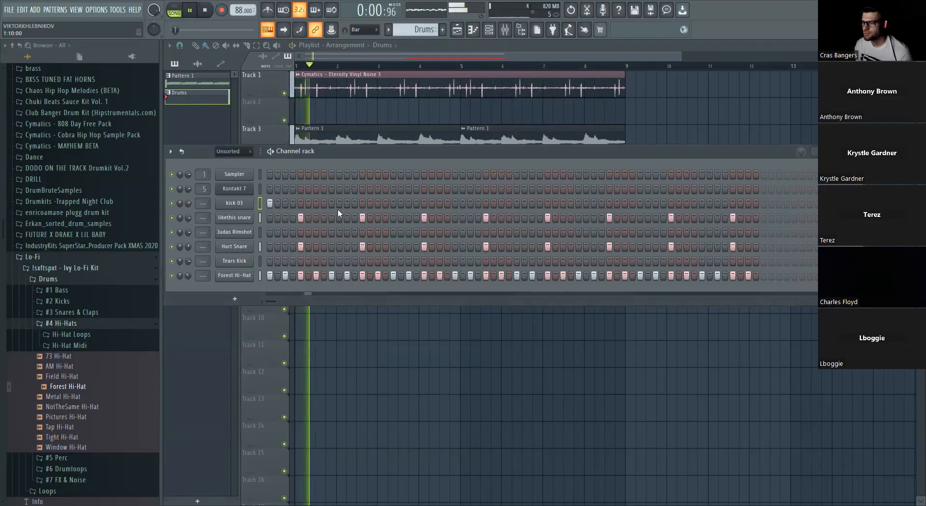
click(346, 203)
click(393, 203)
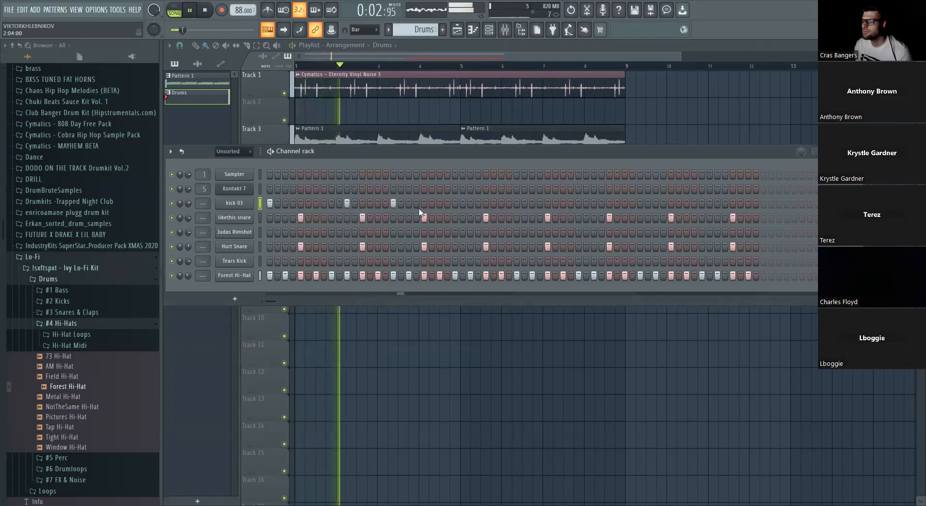
click(470, 203)
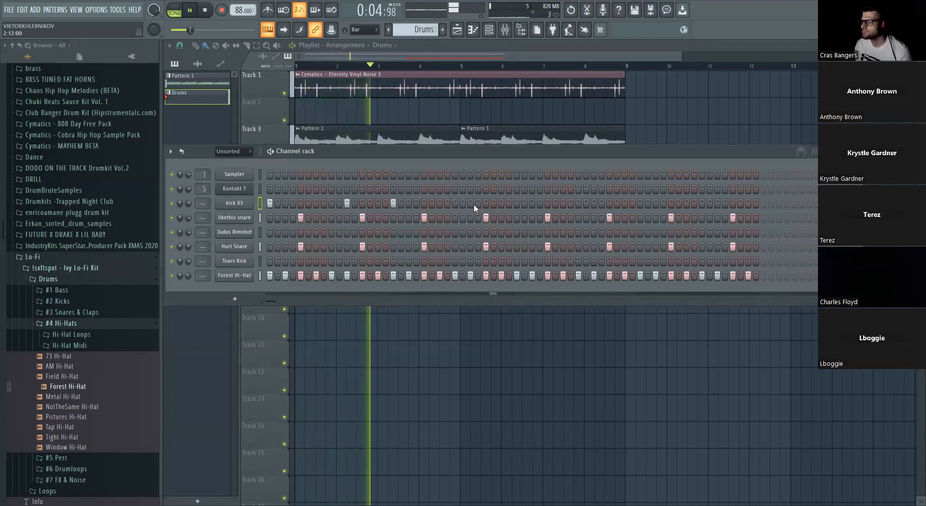
click(517, 203)
click(594, 203)
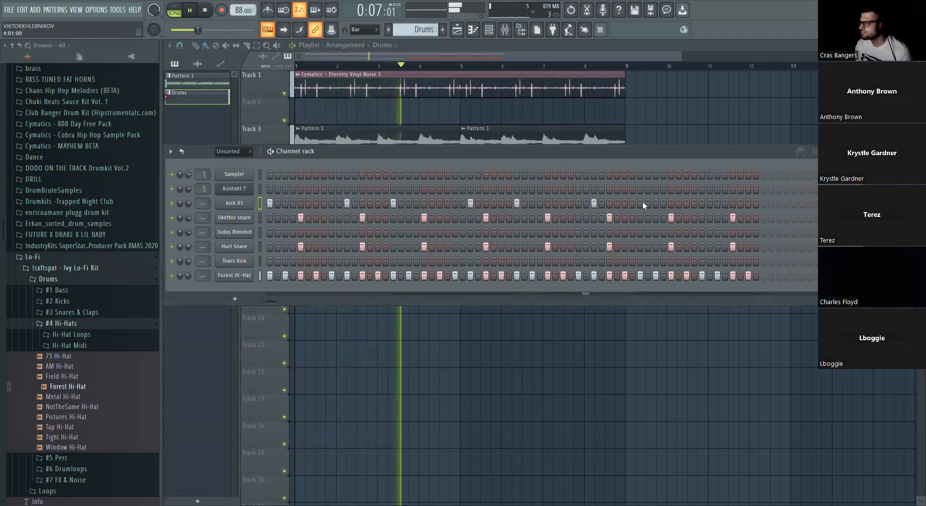
click(640, 203)
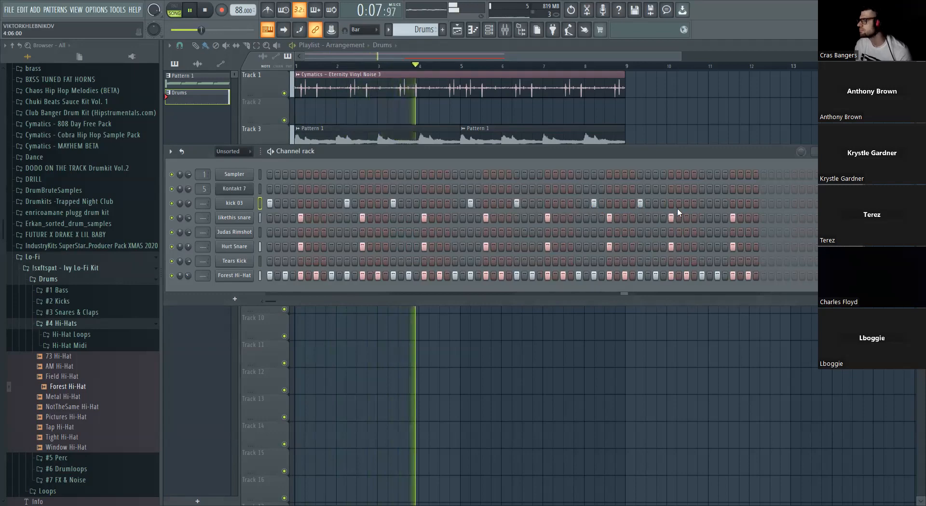
click(717, 203)
click(748, 203)
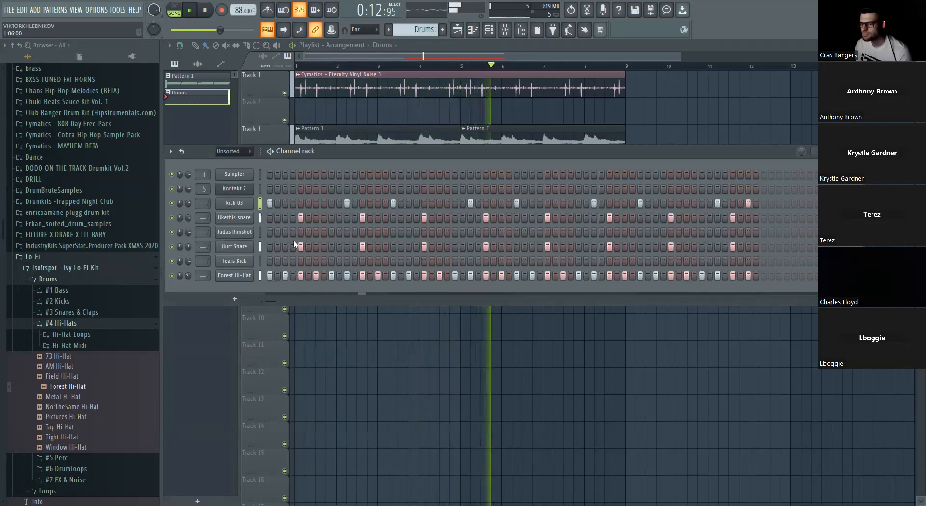
- Stop playback and open the Judas Rimshot channel's piano roll with the first bars in view
right_click(253, 232)
click(271, 233)
key(space)
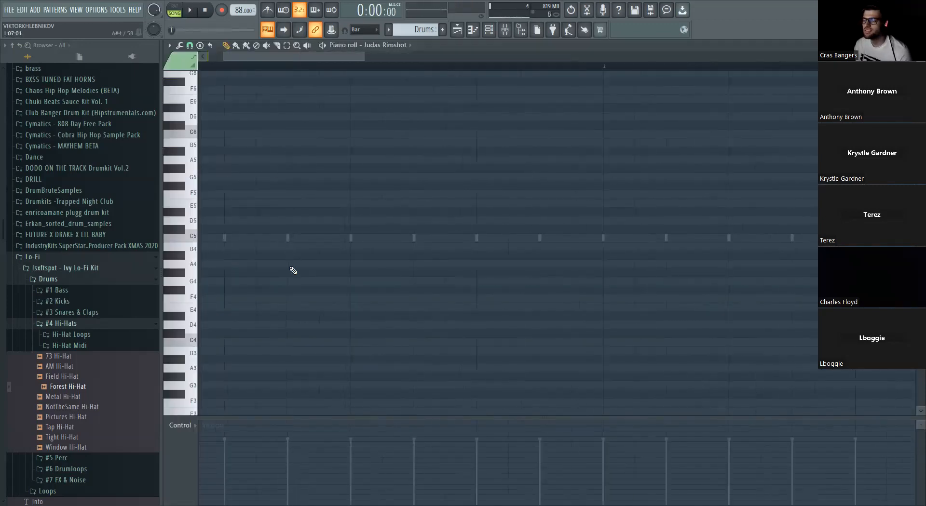
scroll(309, 313, down, 2)
scroll(310, 312, up, 5)
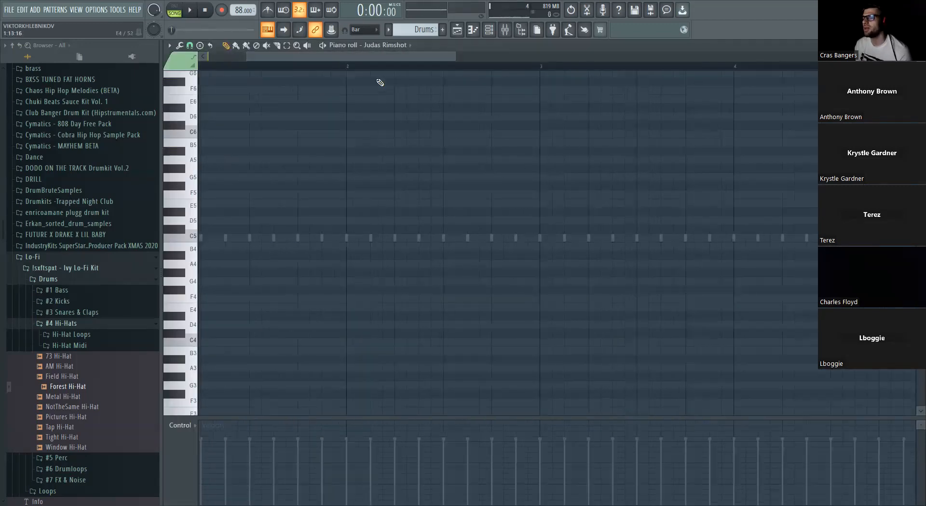
scroll(301, 239, down, 1)
scroll(300, 238, down, 3)
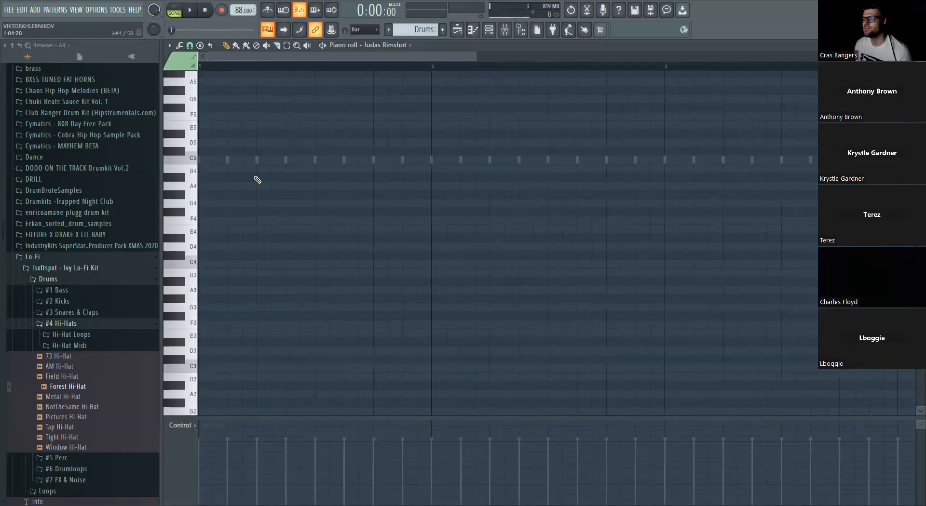
- Try short Judas Rimshot notes on C5 in bar 1 against the playing beat, then clear them
click(273, 164)
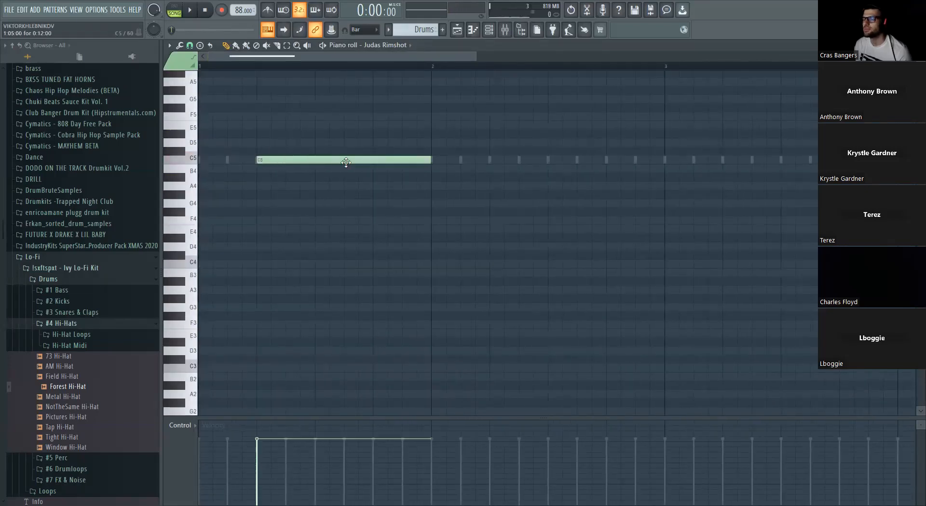
drag(431, 161, 272, 158)
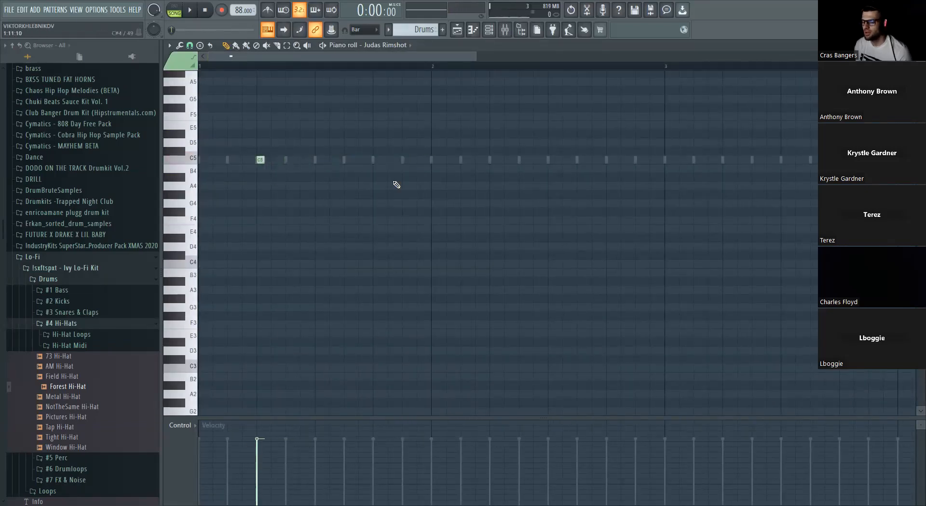
click(490, 34)
key(space)
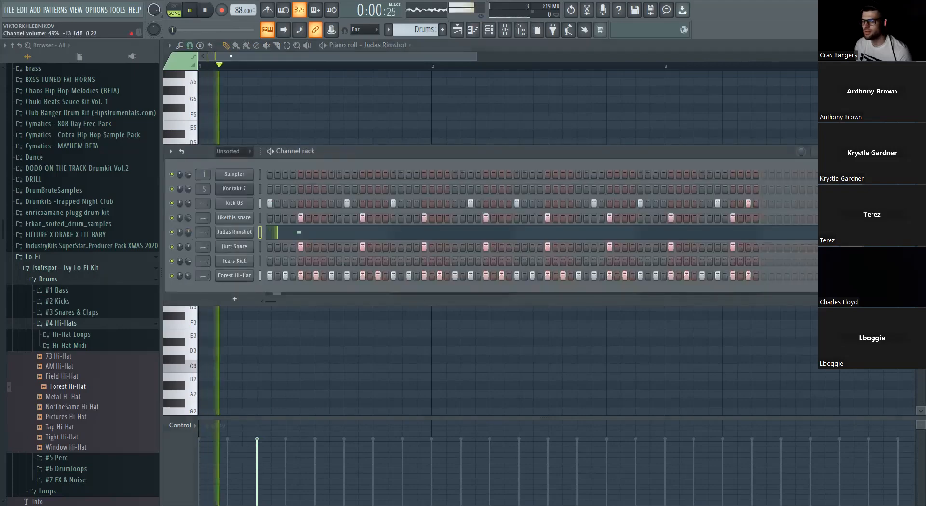
click(296, 231)
drag(263, 161, 294, 161)
click(304, 160)
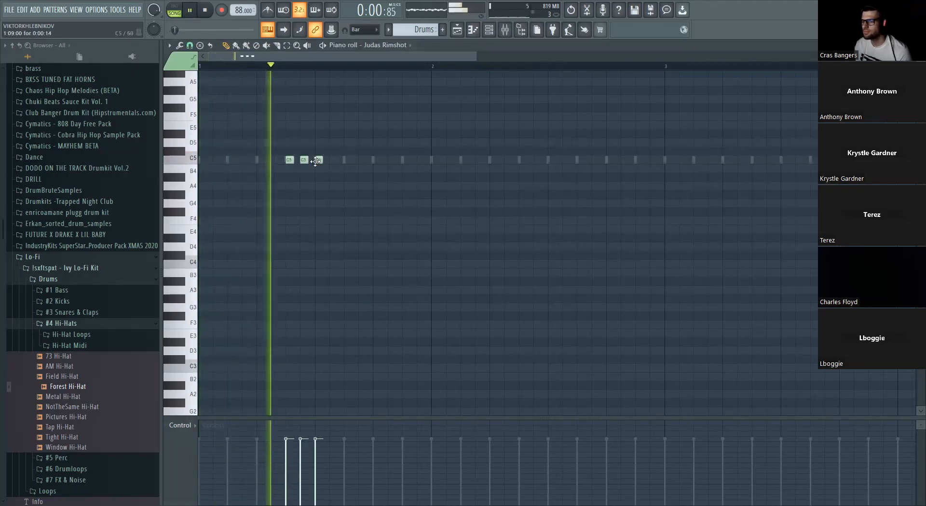
click(319, 161)
key(space)
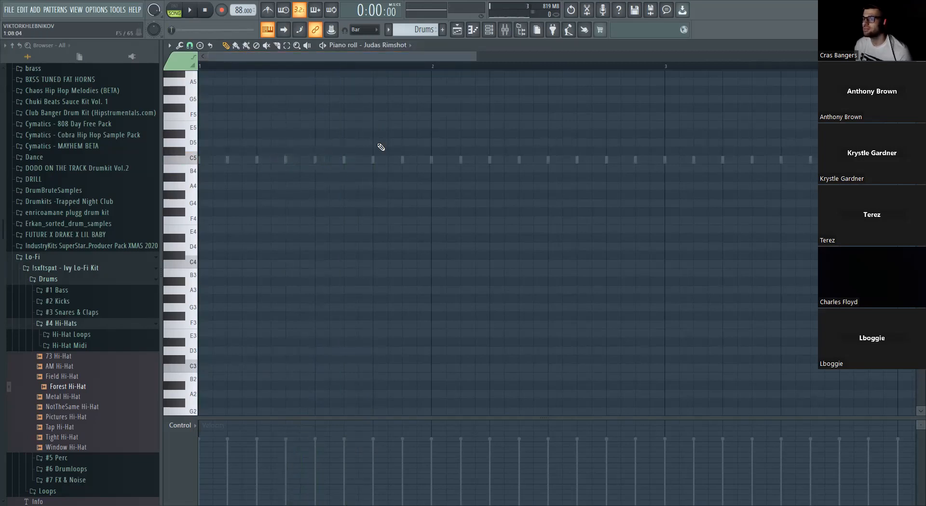
- Set the piano roll snap to 1/3 beat and place four short C5 rimshot notes from beat 4 of bar 1 to bar 2
click(189, 45)
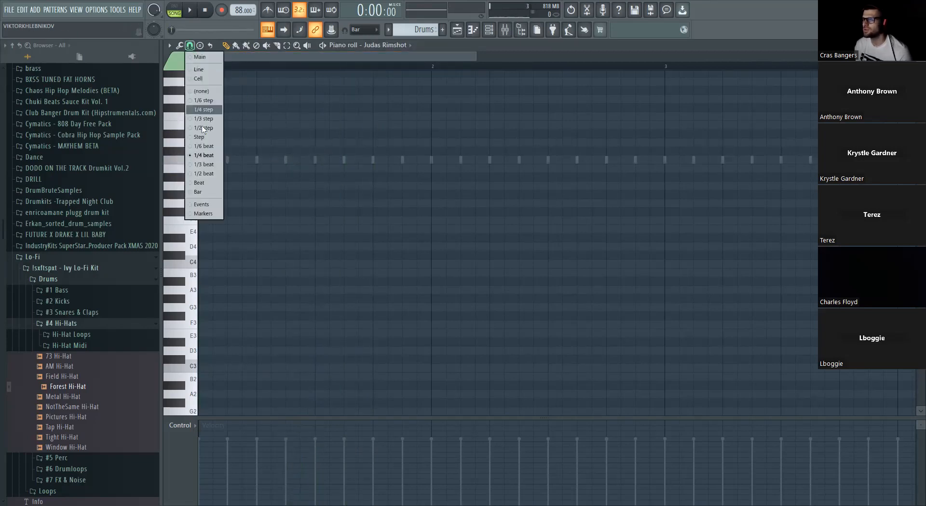
click(204, 164)
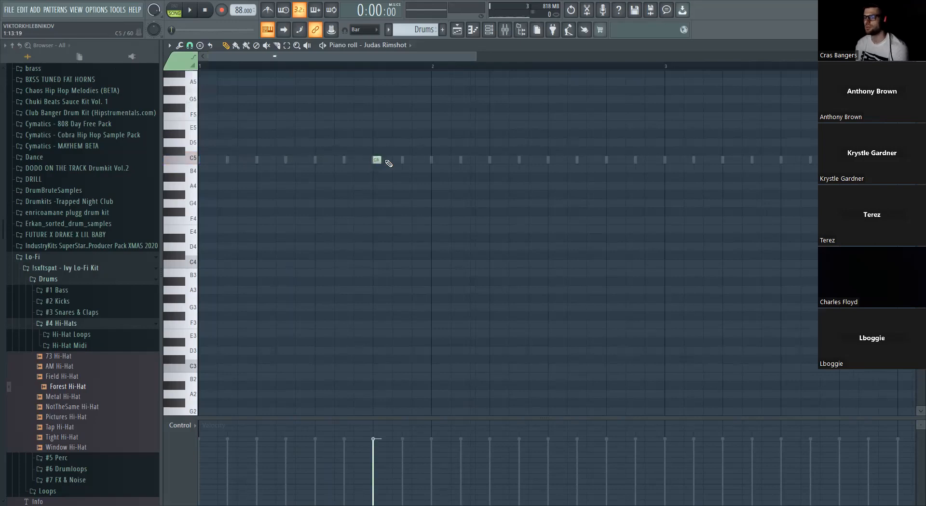
key(space)
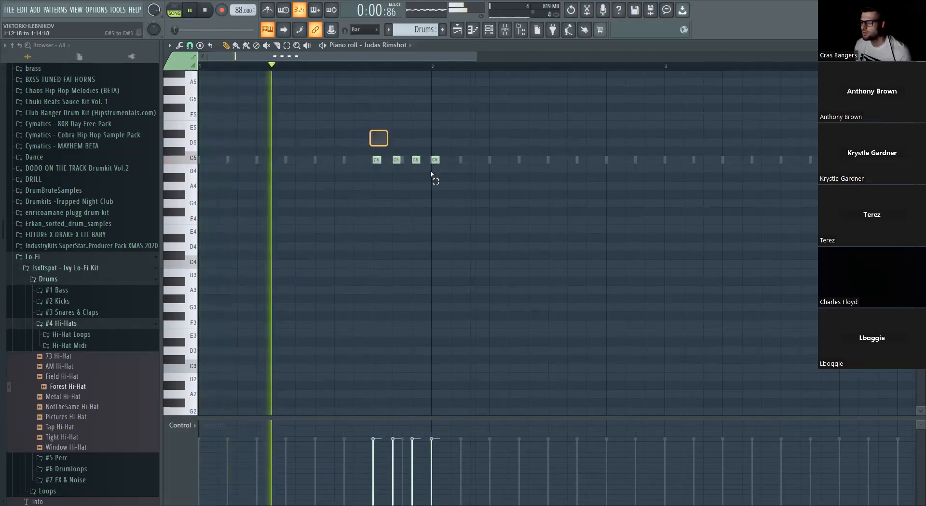
- Shorten all four rimshot notes, transpose them up an octave to C6, and play the arrangement
key(ctrl+a)
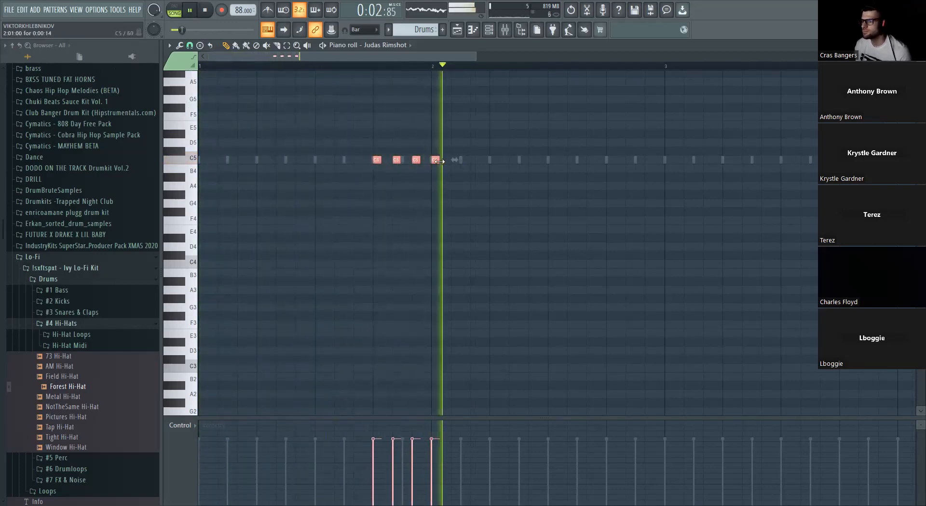
drag(439, 162, 435, 161)
key(space)
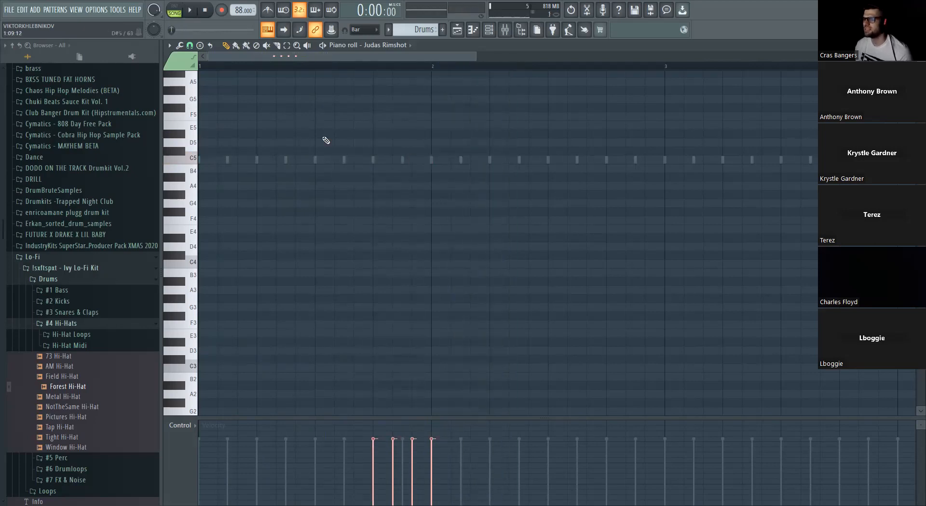
scroll(337, 186, up, 3)
key(ctrl+d)
key(space)
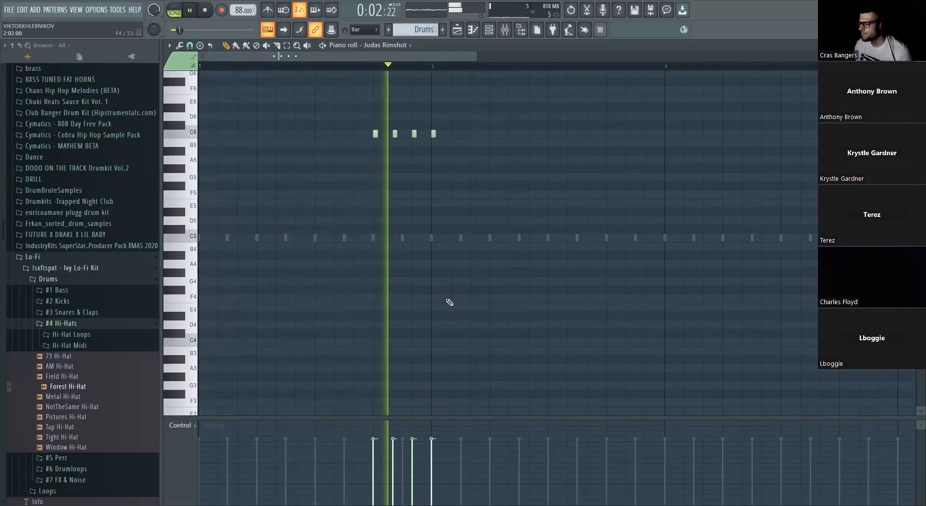
- Duplicate the four-note C6 rimshot roll from beat 4 of bar 3 to bar 4 and lower the Judas Rimshot channel's volume
scroll(447, 300, down, 4)
mouse_move(273, 135)
mouse_down()
mouse_move(621, 145)
mouse_move(585, 135)
mouse_up()
key(ctrl+d)
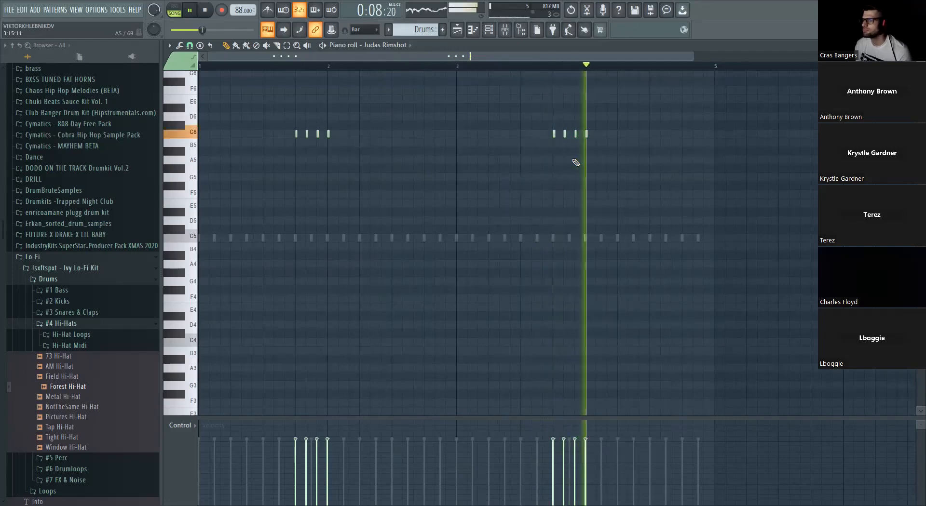
scroll(595, 153, down, 1)
click(489, 29)
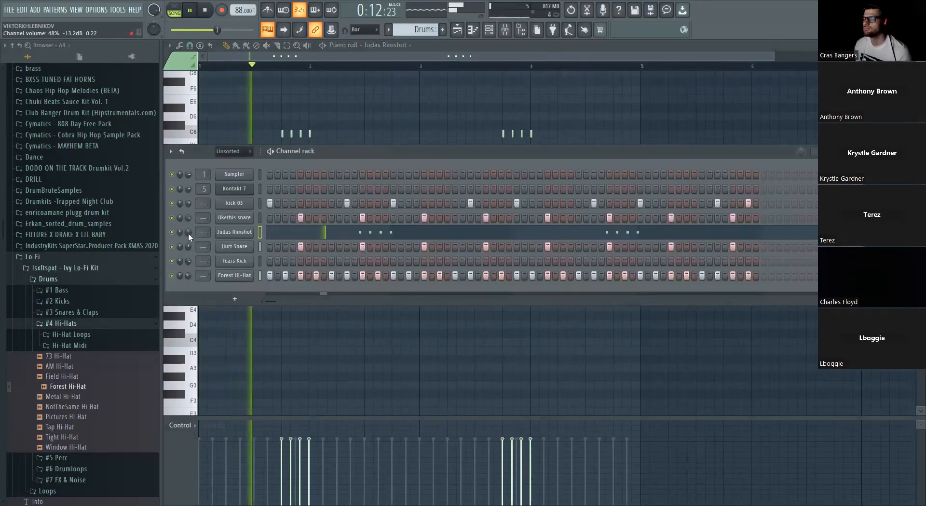
mouse_move(188, 228)
mouse_down()
mouse_move(190, 219)
mouse_move(192, 242)
mouse_move(190, 230)
mouse_up()
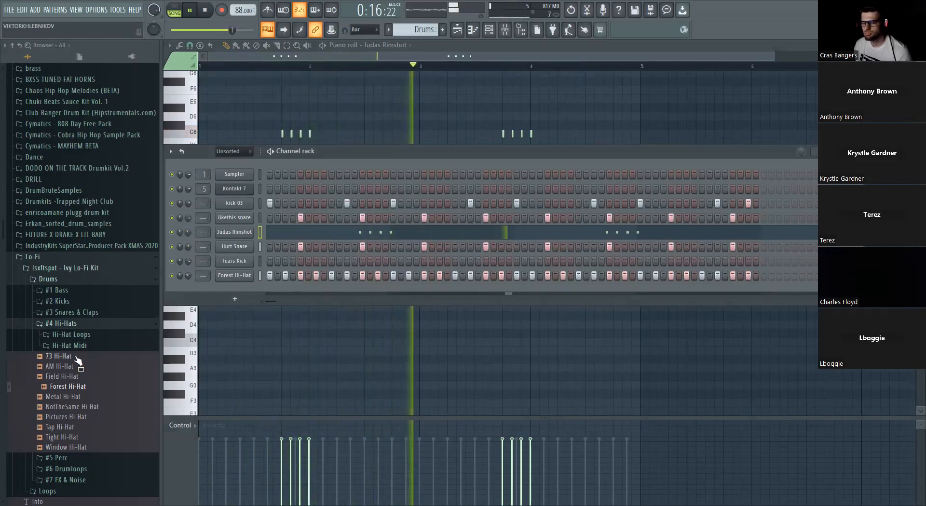
- Look through the #5 Perc samples of the Ivy Lo-Fi Kit, collapse its Drums folder and stop playback
click(75, 324)
click(80, 334)
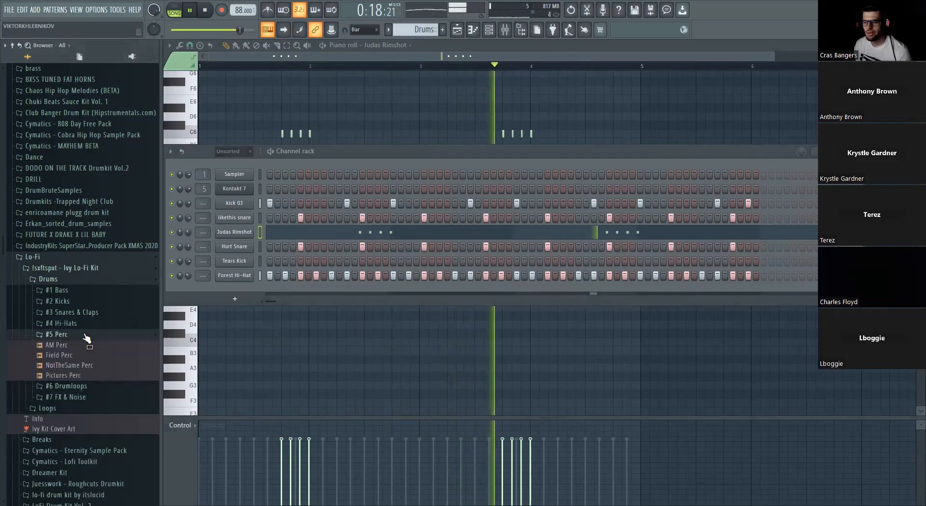
click(79, 334)
click(68, 280)
key(space)
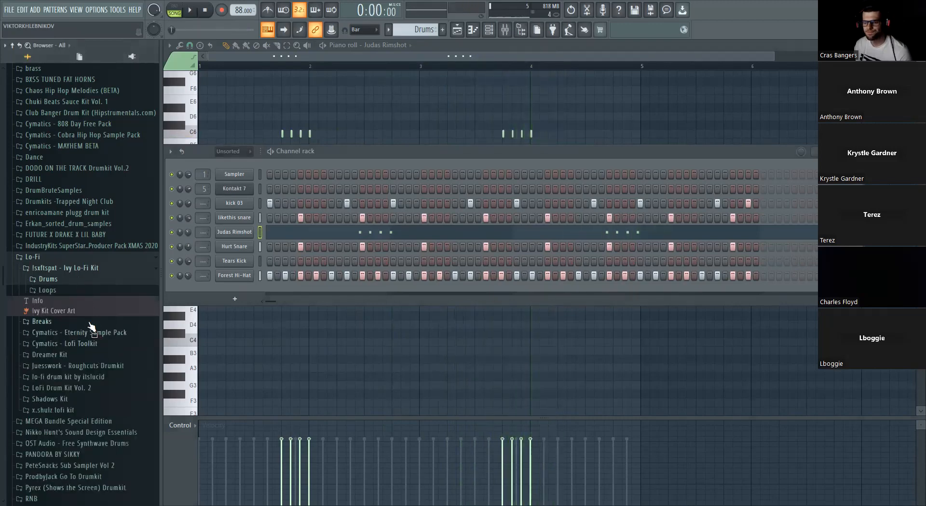
- Audition Cymatics - Lofi Open Hihat 5 from the Lofi Toolkit's one-shot open hihats and add it as a new channel
click(91, 344)
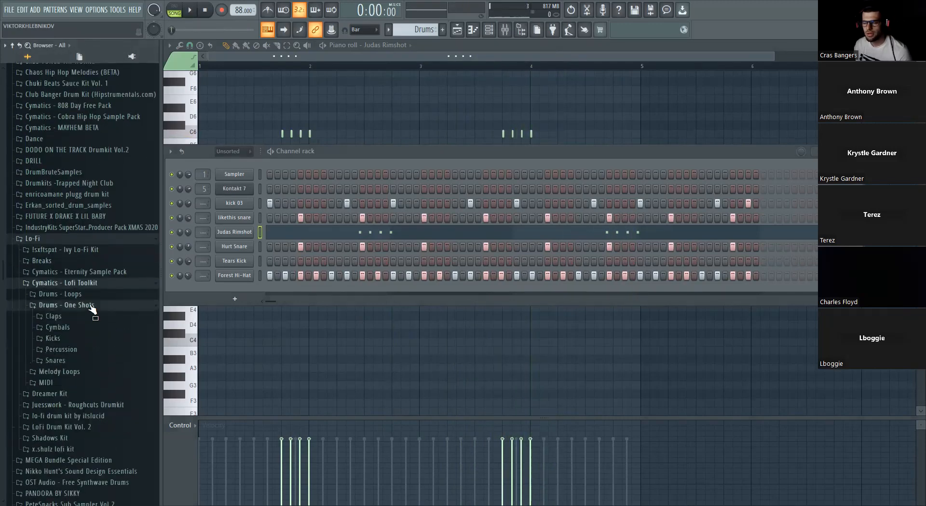
click(71, 329)
click(101, 362)
click(103, 412)
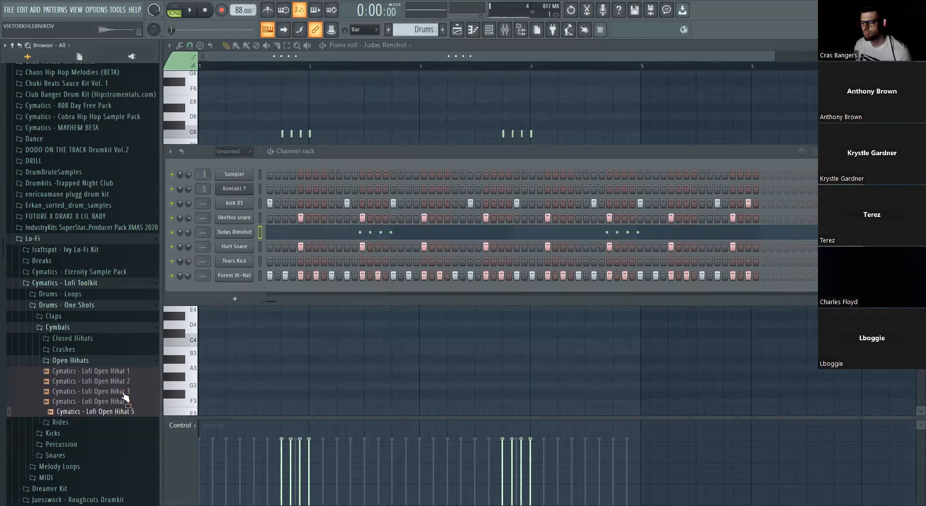
drag(125, 398, 135, 409)
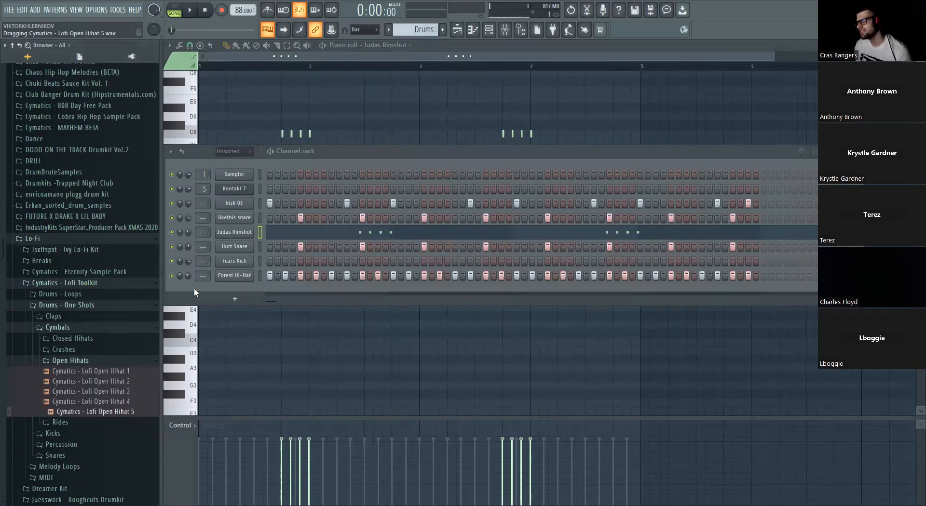
drag(194, 288, 189, 289)
key(space)
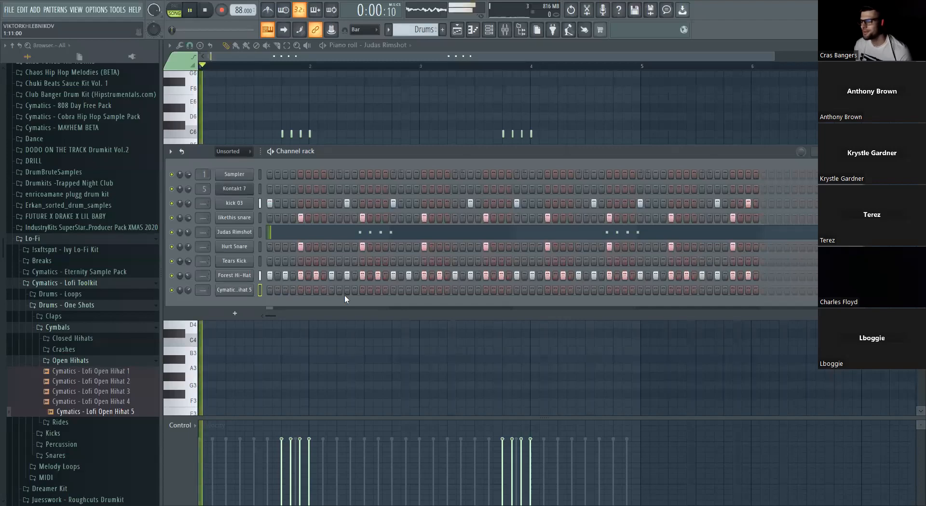
click(331, 292)
right_click(332, 292)
key(space)
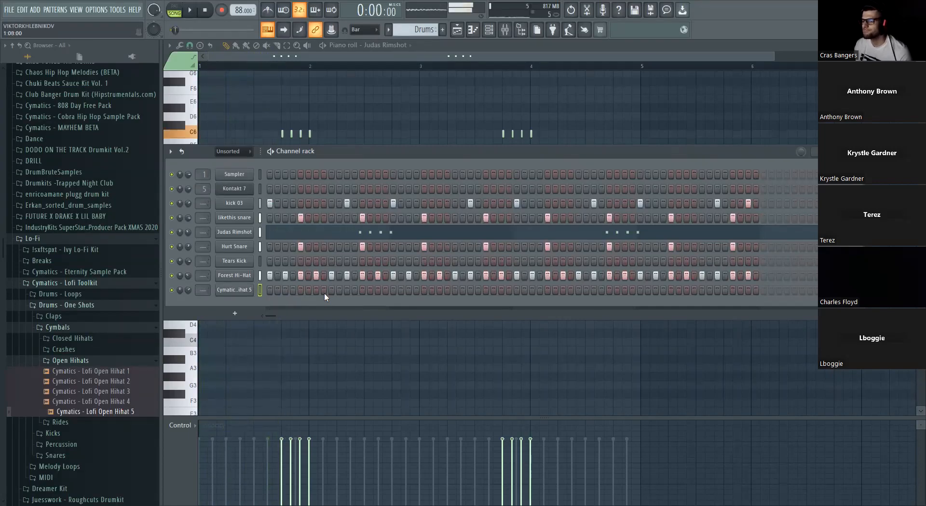
- Place open hi-hat hits on steps 7 and 39 and set that channel's volume to about 48% while the beat plays
click(317, 291)
key(space)
drag(188, 291, 188, 311)
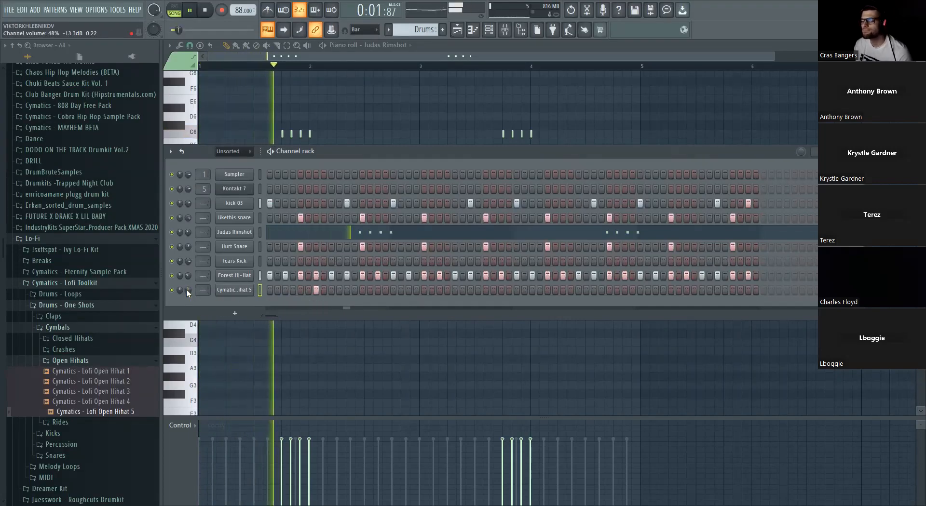
click(563, 290)
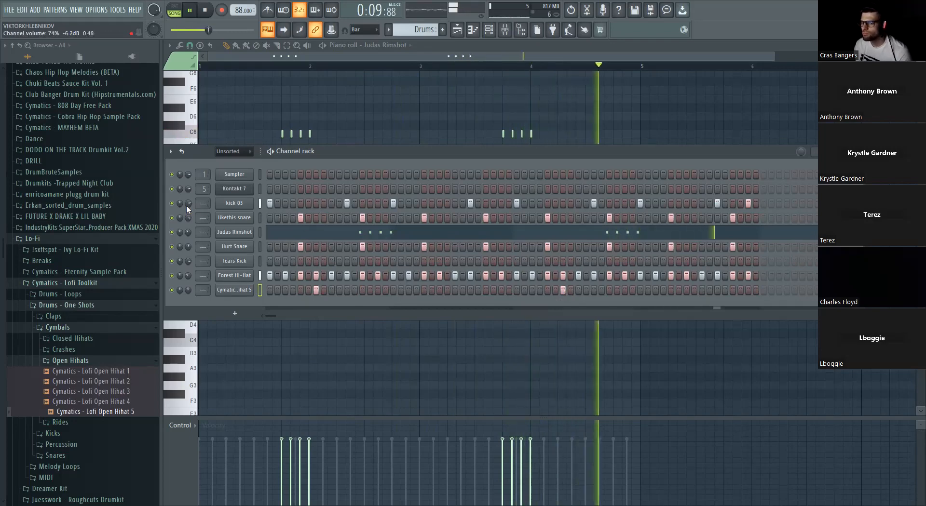
- Stop playback and inspect the time-stretching pitch setting of the Pattern 1 audio clip in the playlist
click(457, 30)
key(space)
double_click(365, 129)
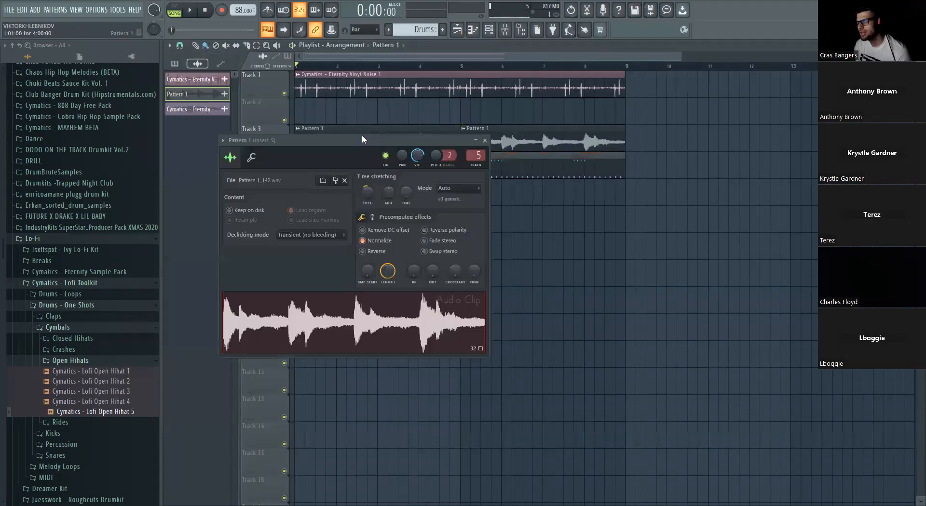
right_click(367, 191)
click(379, 196)
click(484, 140)
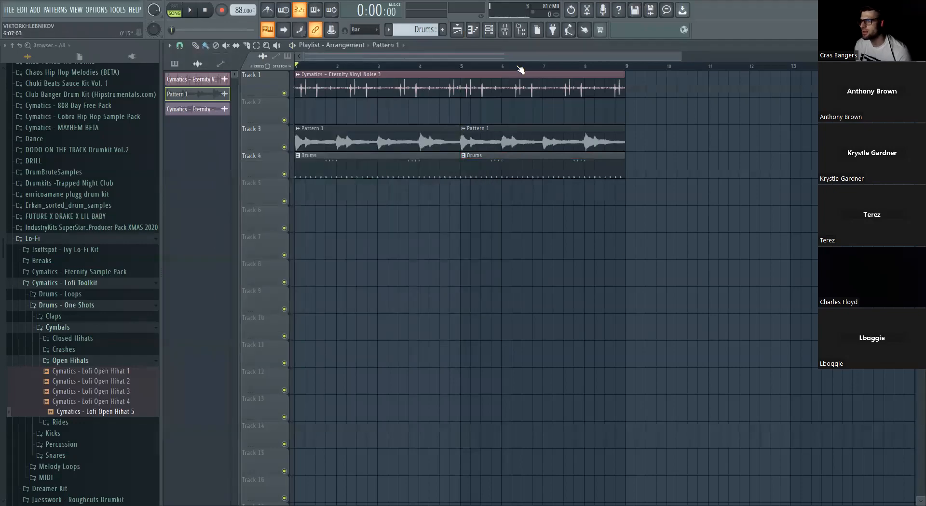
- Show all channels in the channel rack and add Forever Bass from the Ivy Lo-Fi Kit's #1 Bass folder as a new channel
click(489, 30)
click(234, 151)
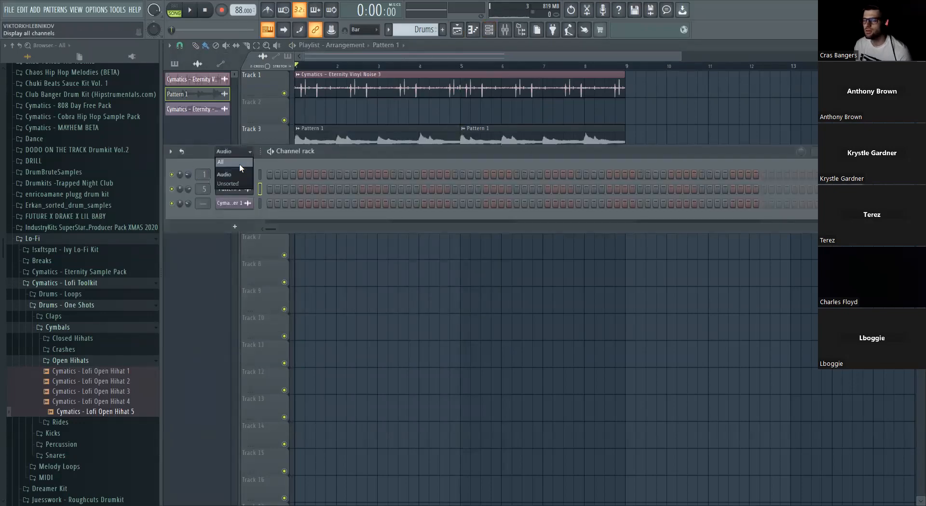
click(239, 163)
click(87, 283)
click(86, 252)
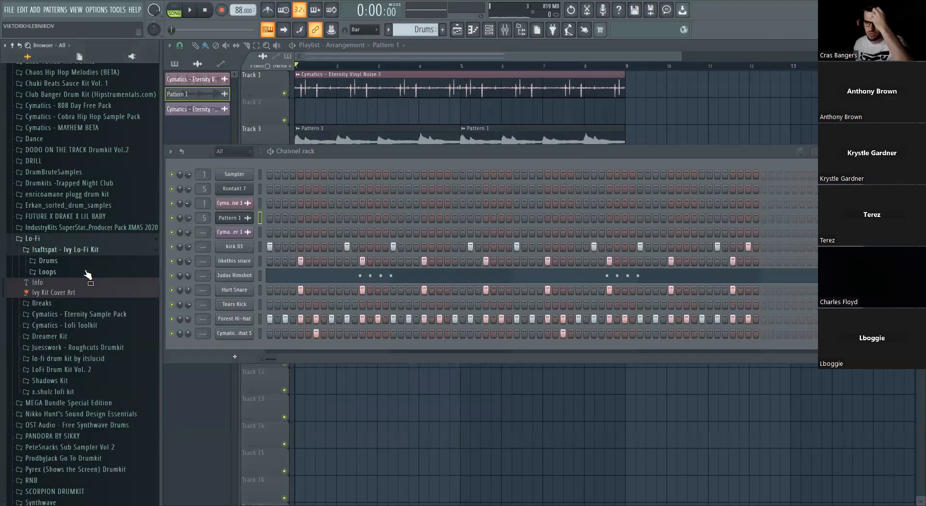
click(87, 261)
click(89, 272)
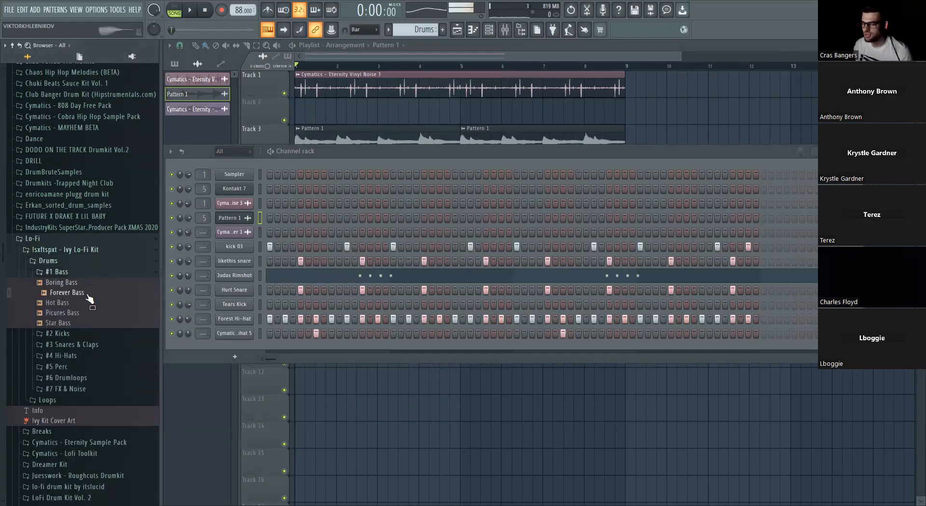
drag(262, 343, 261, 343)
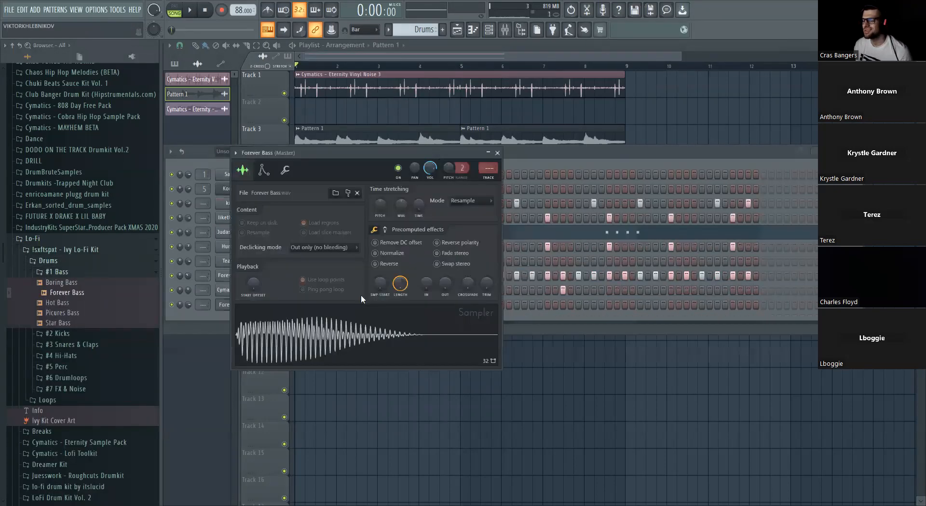
- Open the Forever Bass sample in Edison, detect its pitch regions to identify the root note, and close Edison
right_click(374, 334)
click(470, 380)
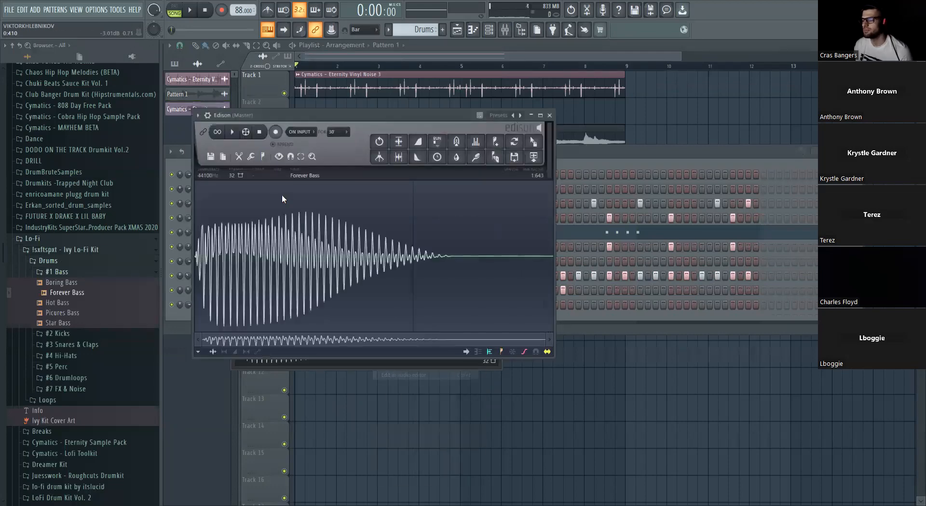
click(263, 156)
click(307, 290)
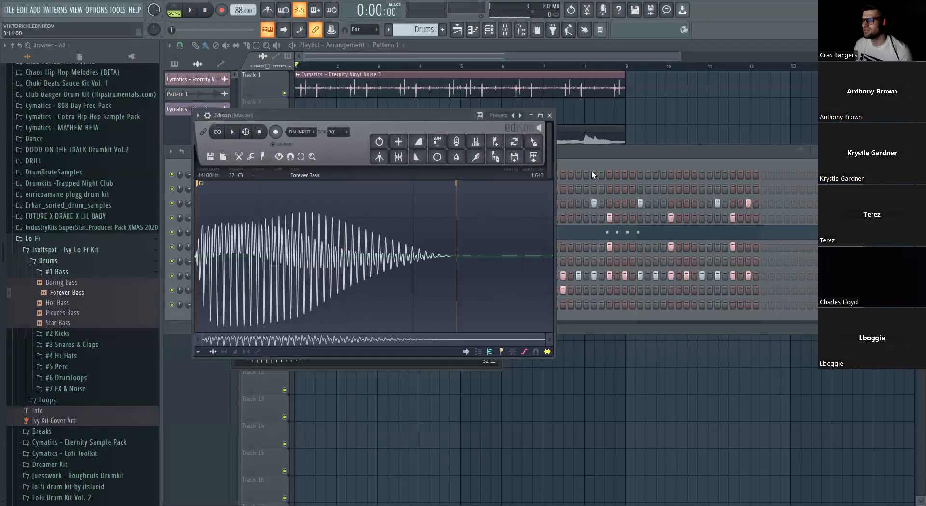
click(549, 116)
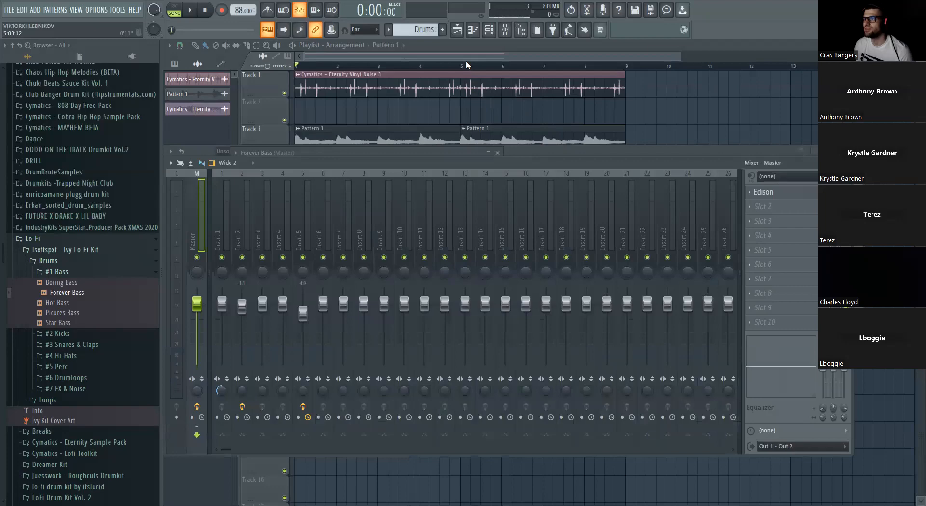
- Bring up the channel rack and open the channel options for Forever Bass
click(493, 32)
right_click(243, 305)
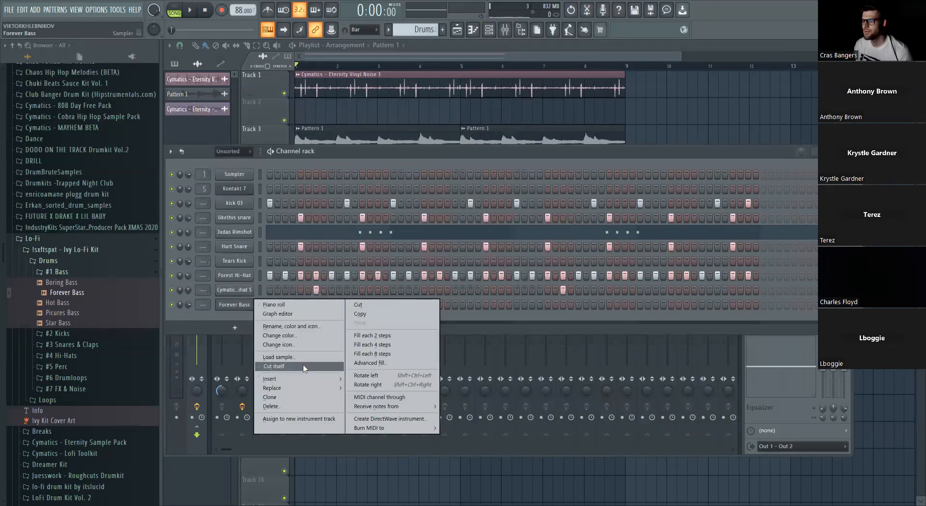